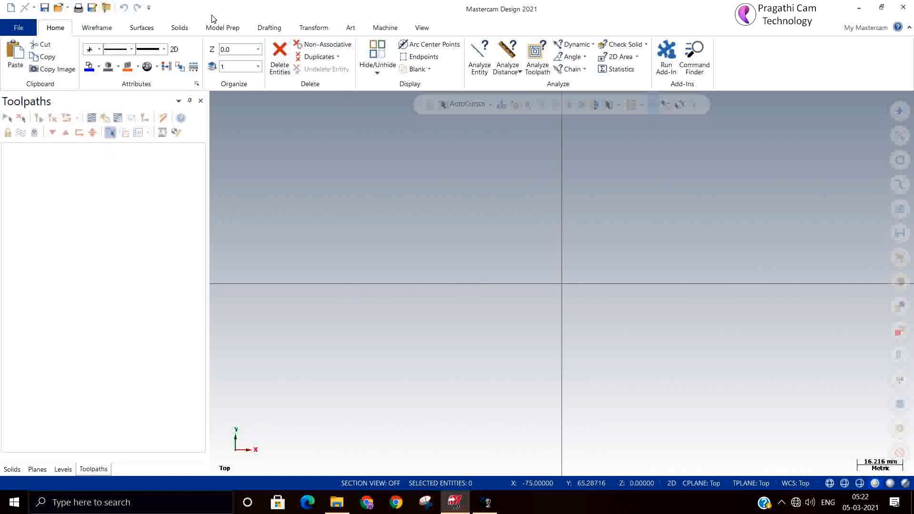
- Add a default Mill machine group to the empty file
left_click(379, 29)
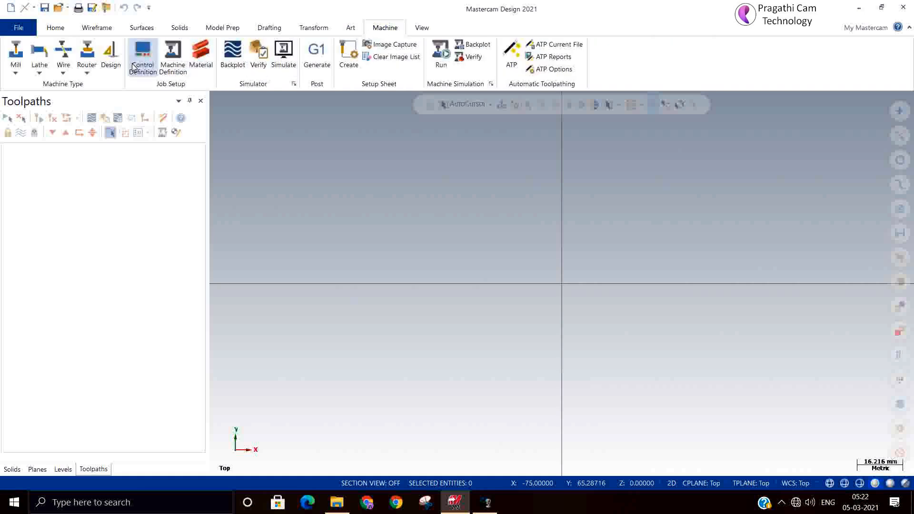
left_click(15, 69)
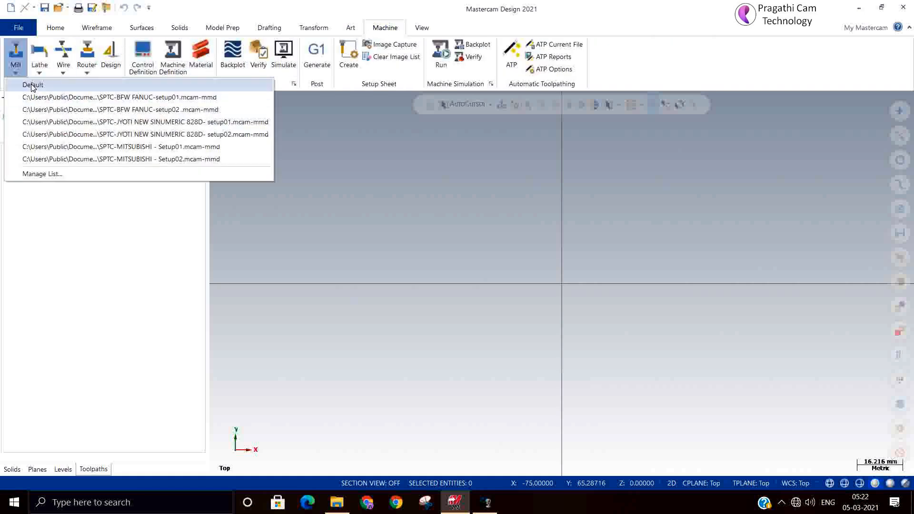
left_click(29, 85)
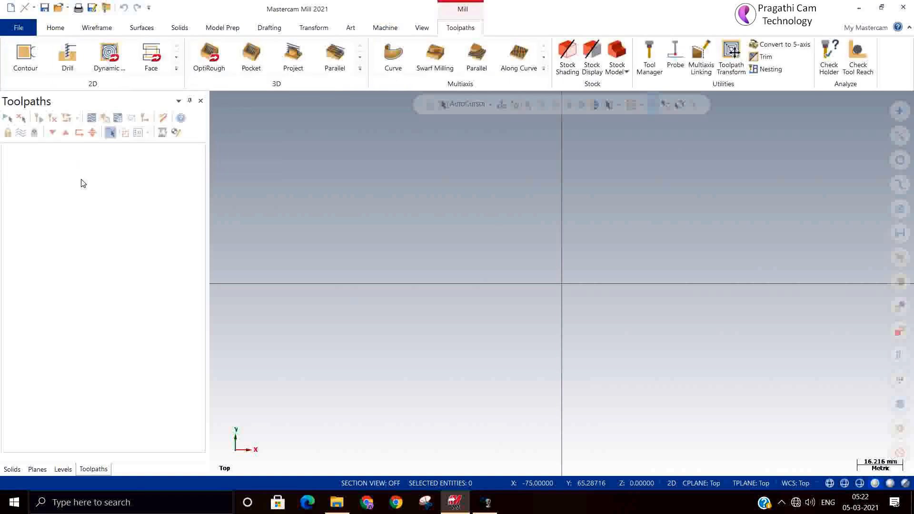
right_click(76, 213)
left_click(63, 203)
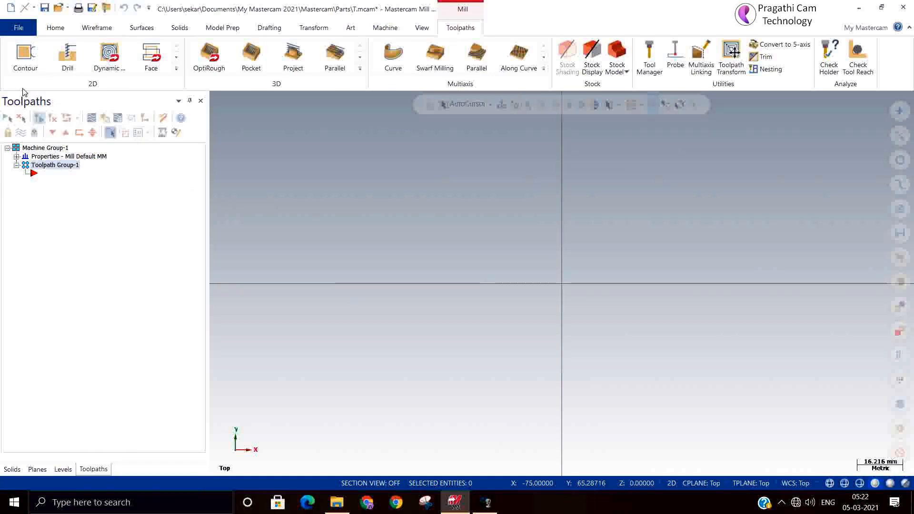
- Browse for an existing file to open in the Desktop folder My channel > Drawing file used
left_click(22, 43)
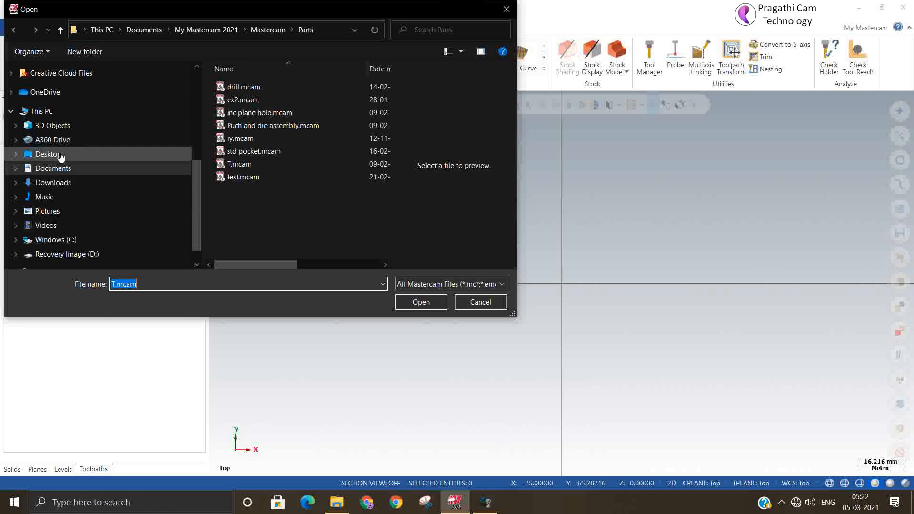
left_click(59, 183)
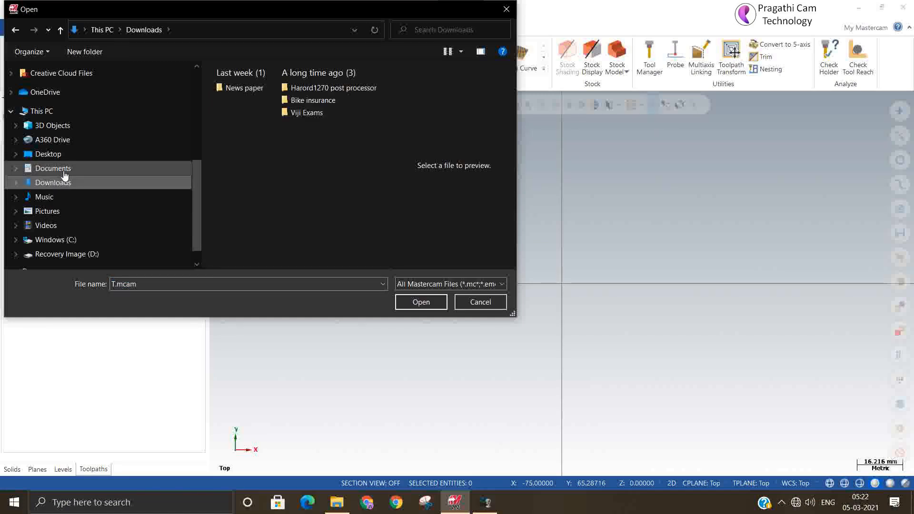
left_click(113, 164)
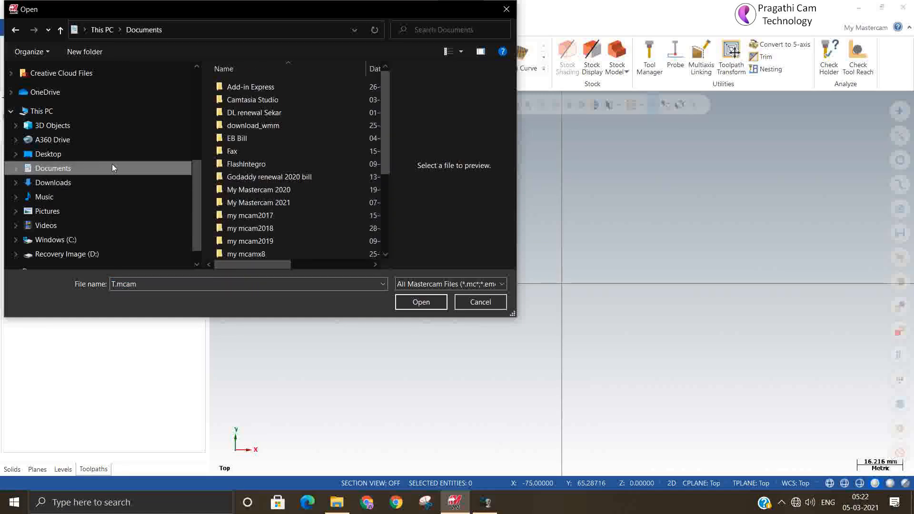
left_click(90, 240)
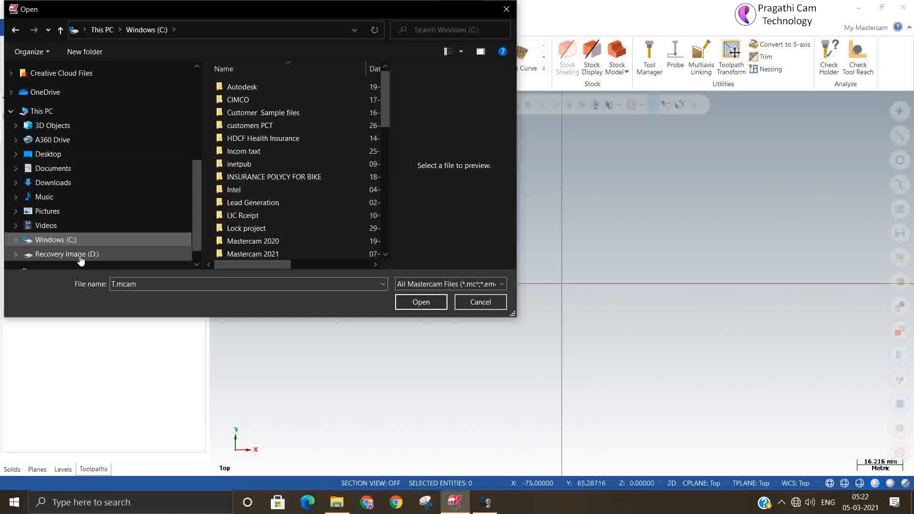
scroll(76, 257, "down", 1)
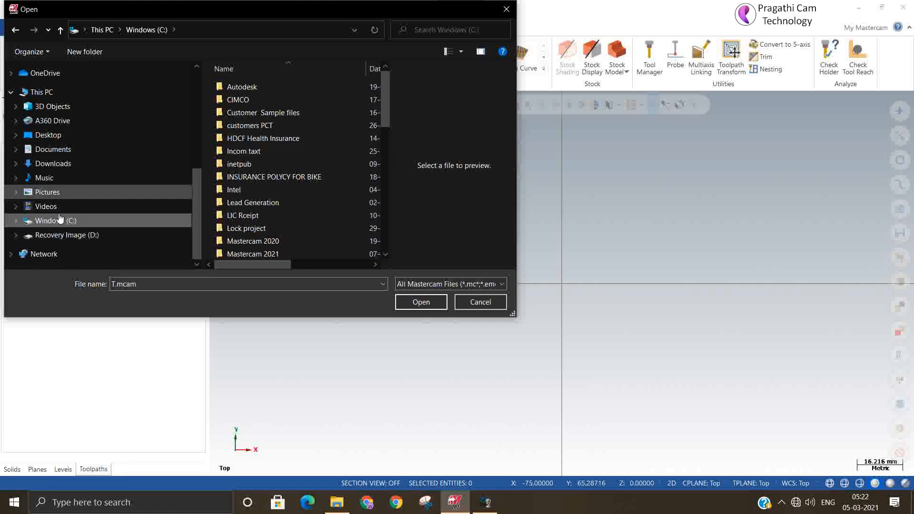
left_click(53, 135)
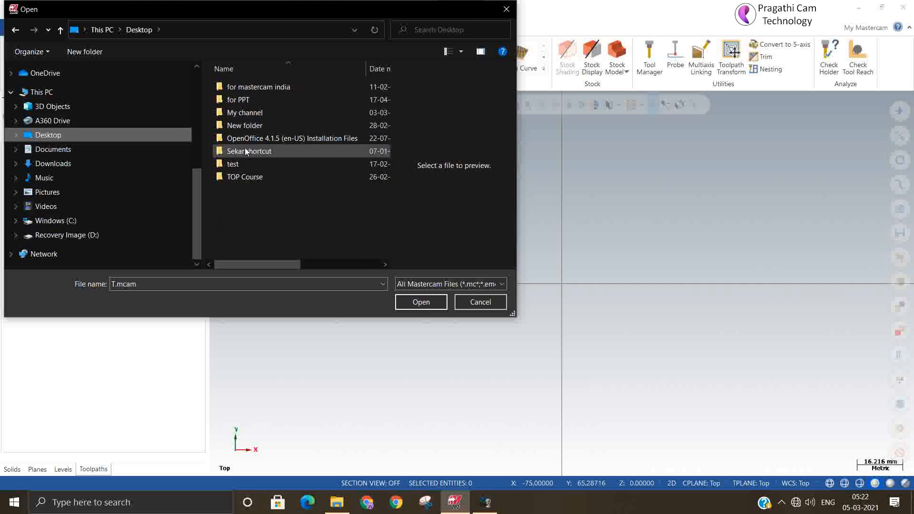
double_click(259, 112)
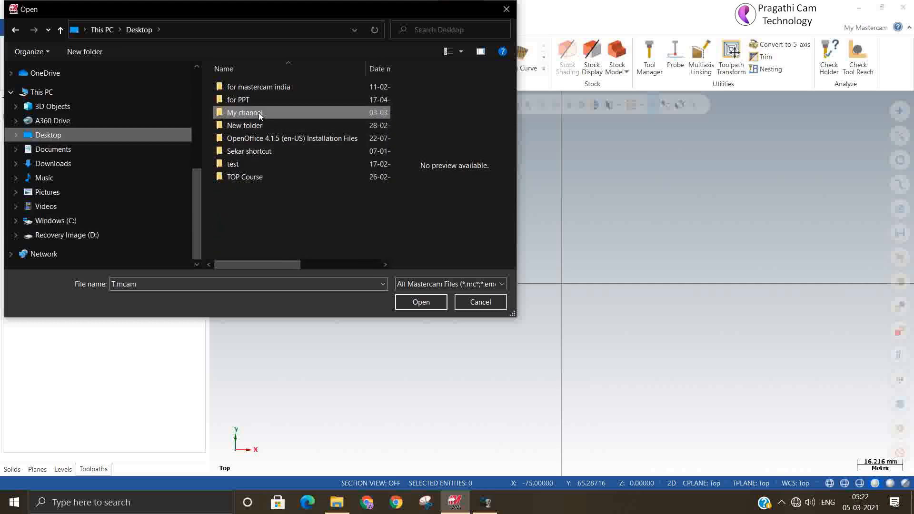
double_click(253, 88)
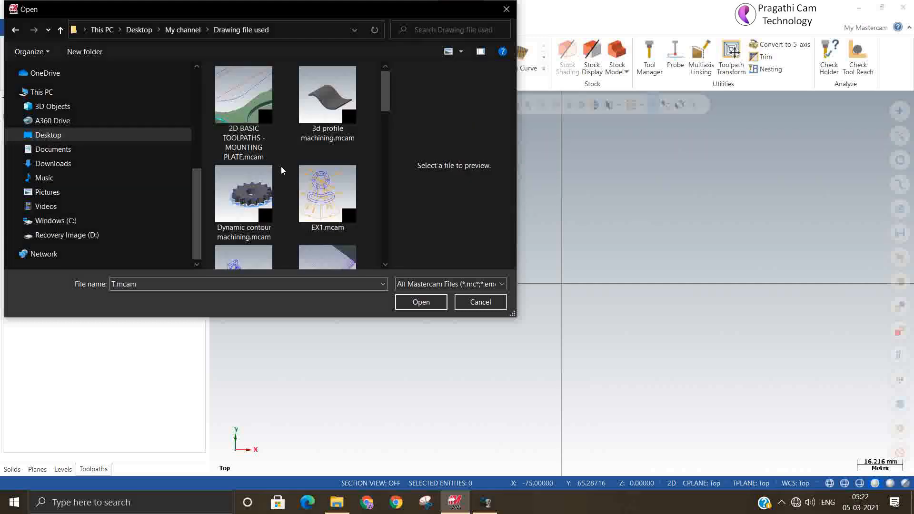
- Open Surface Rough pocket.mcam from the Drawing file used folder without saving the changes to T.mcam
scroll(381, 106, "down", 3)
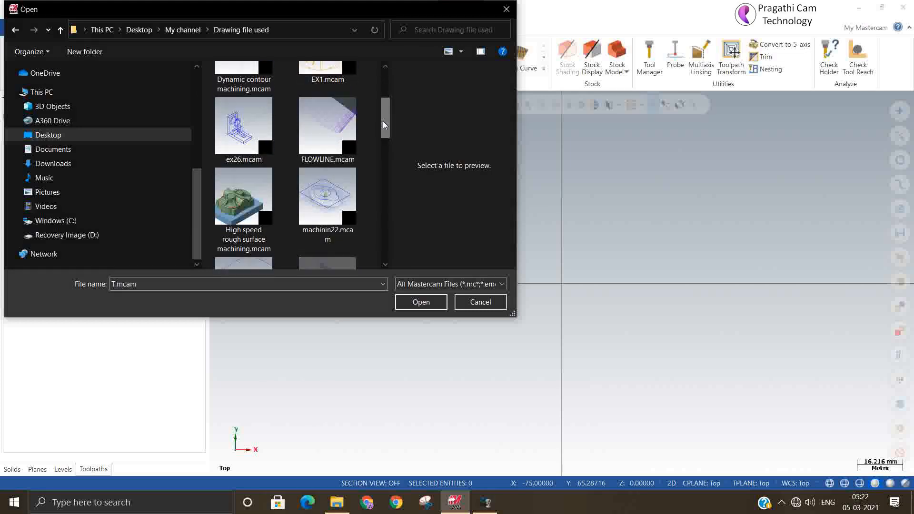
scroll(383, 120, "down", 2)
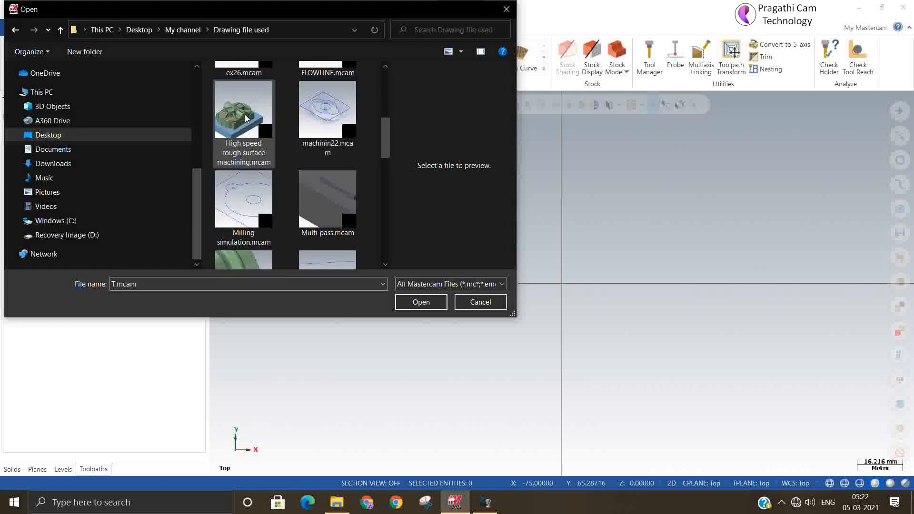
left_click_drag(384, 143, 385, 213)
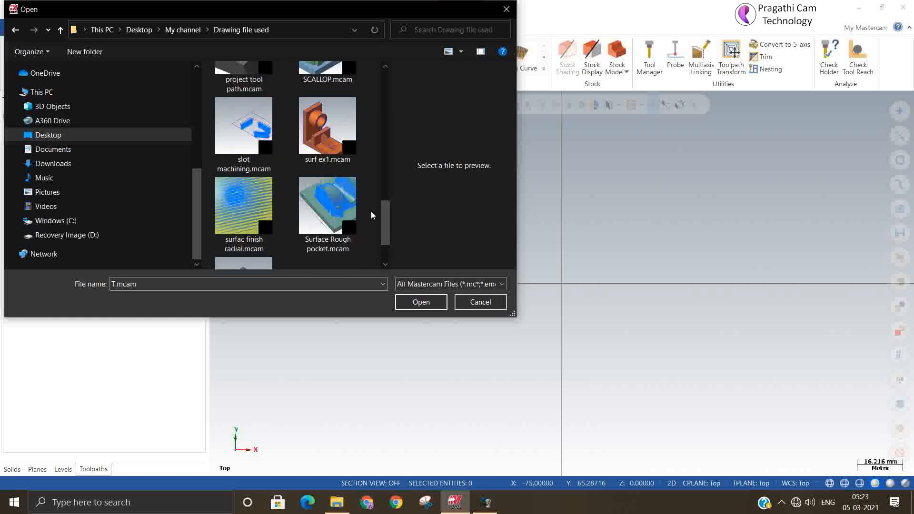
left_click_drag(383, 212, 385, 228)
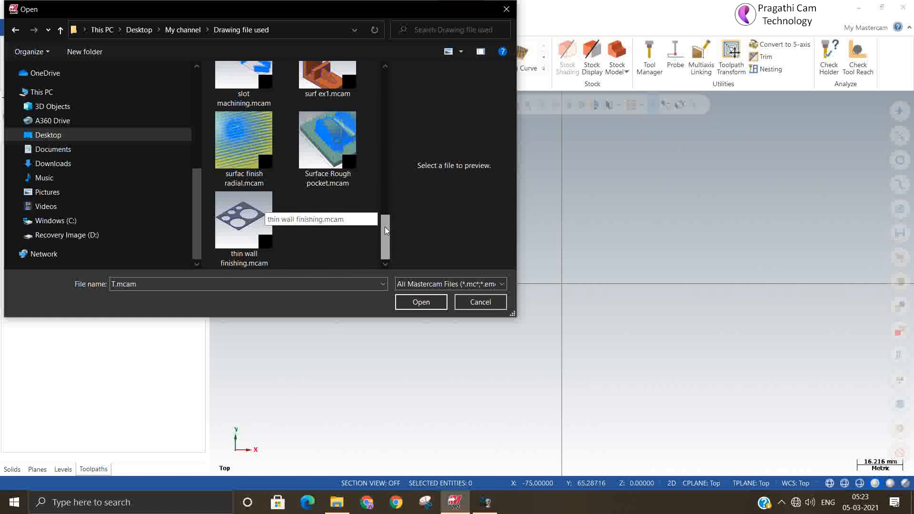
left_click(336, 143)
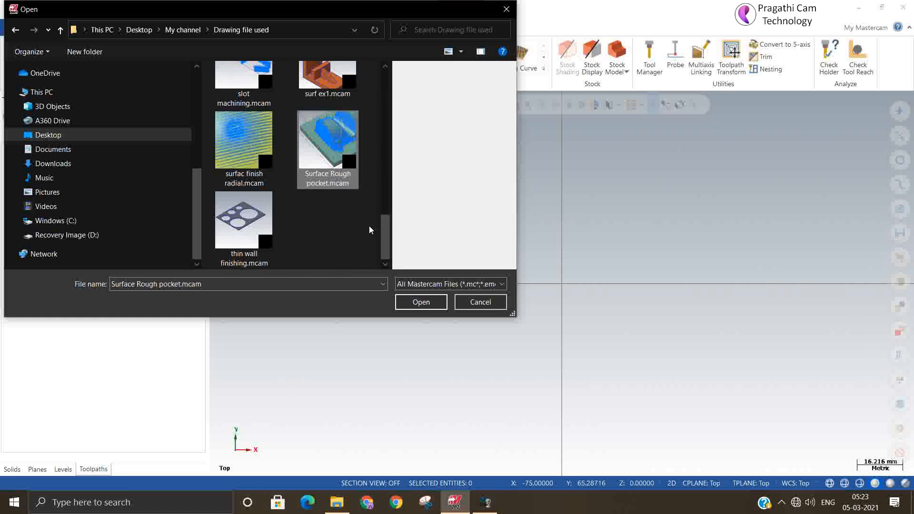
left_click(413, 301)
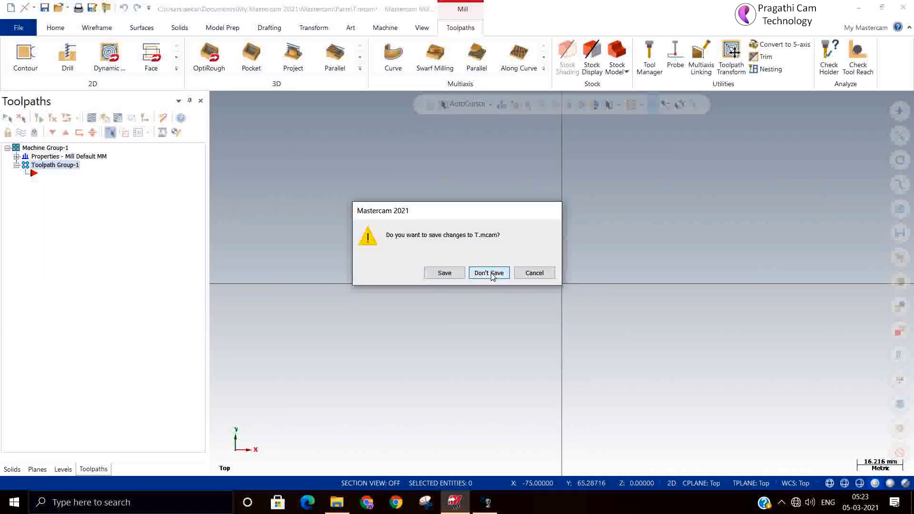
left_click(492, 276)
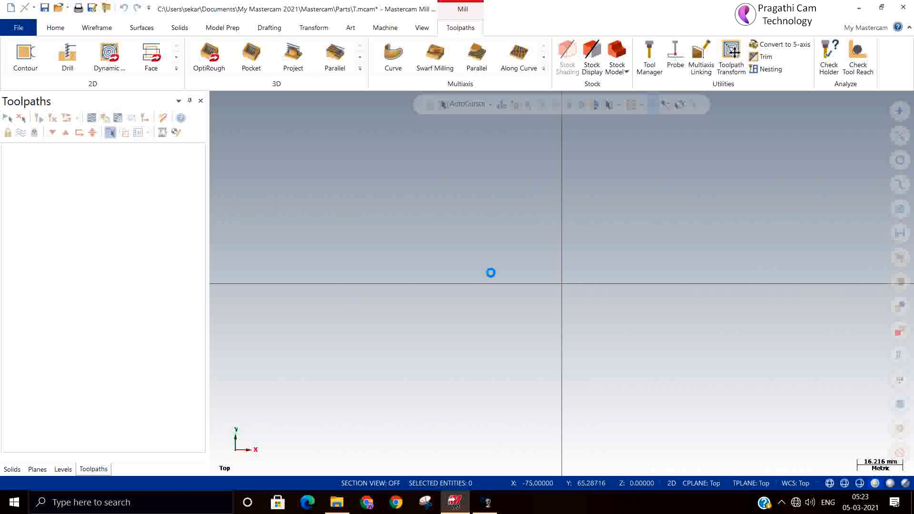
key("alt+7")
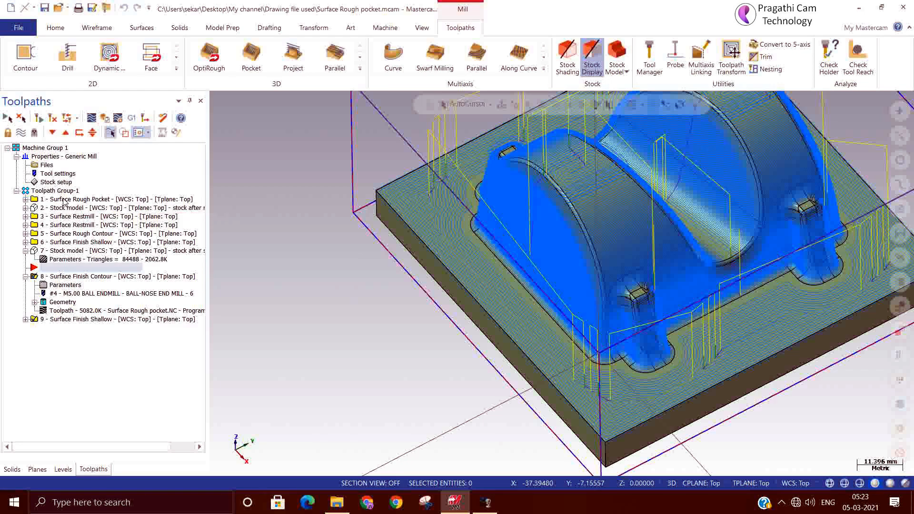
- Select Toolpath Group-1 and save the part under the name "high spped surf" in the Drawing file used folder
left_click(54, 190)
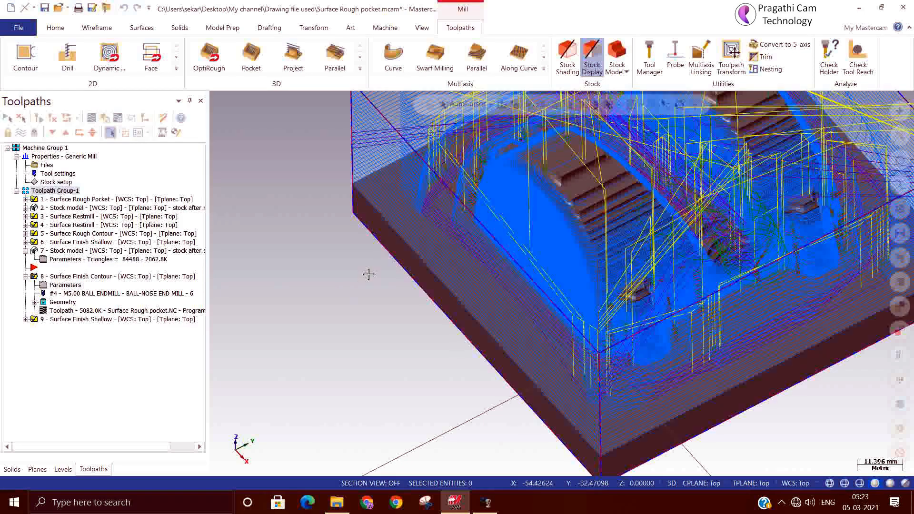
left_click(18, 28)
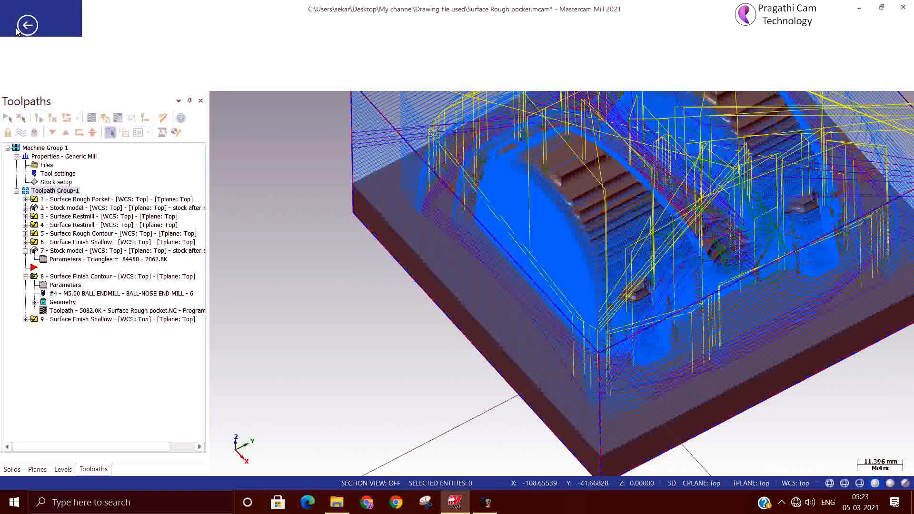
left_click(30, 167)
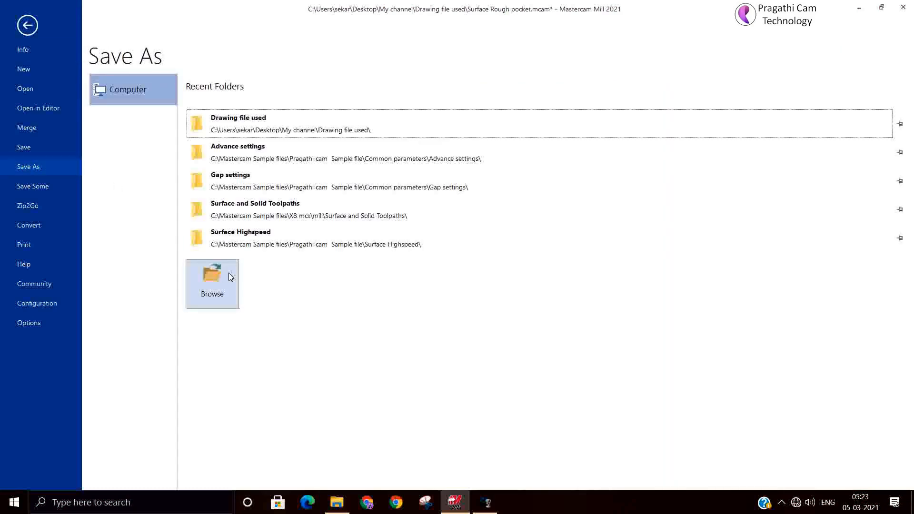
left_click(231, 129)
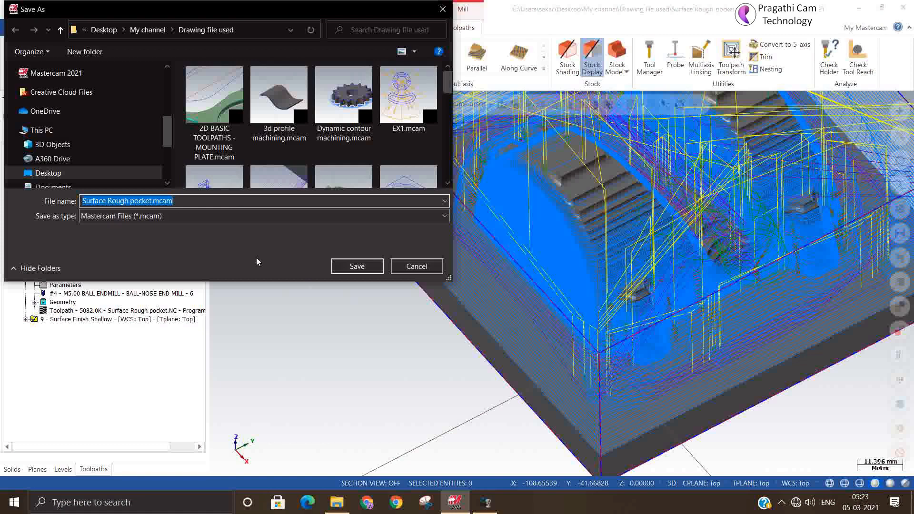
type("hi")
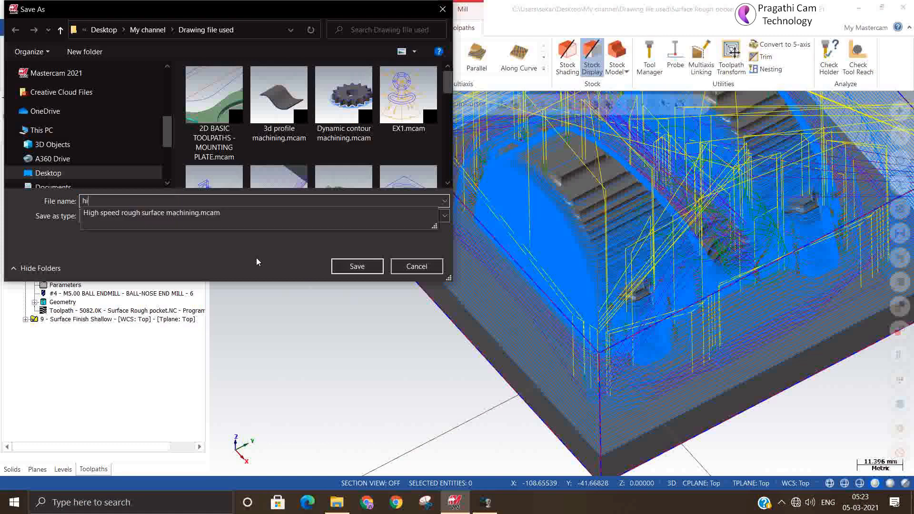
type("gh spped ")
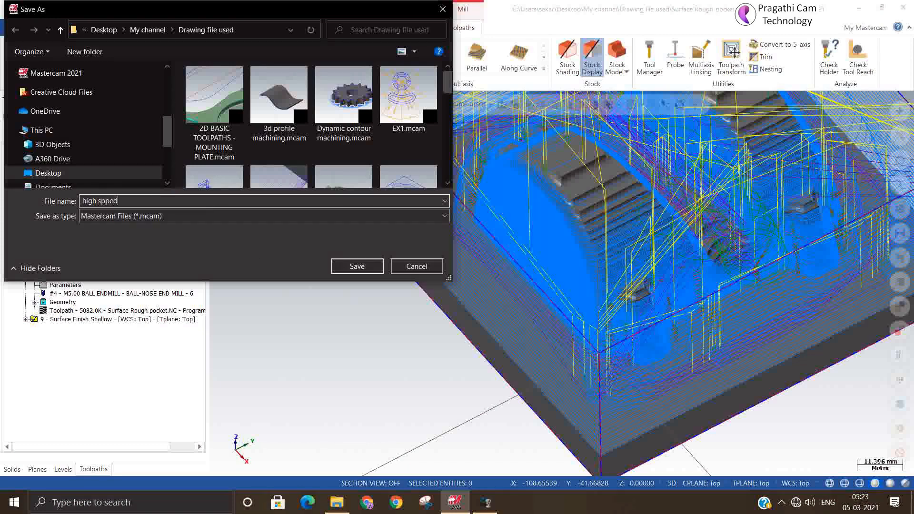
type("surf")
left_click(360, 268)
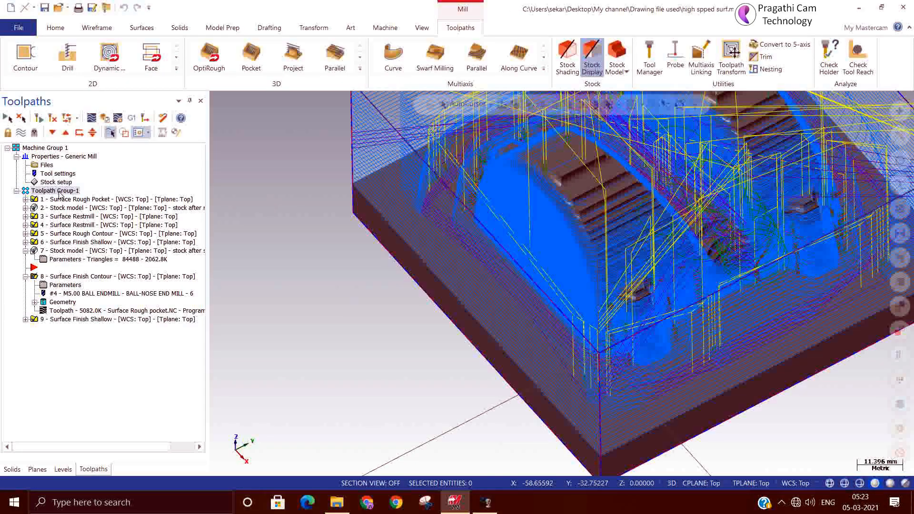
- Delete all operations in Toolpath Group-1 and show the whole part in isometric view
key("Delete")
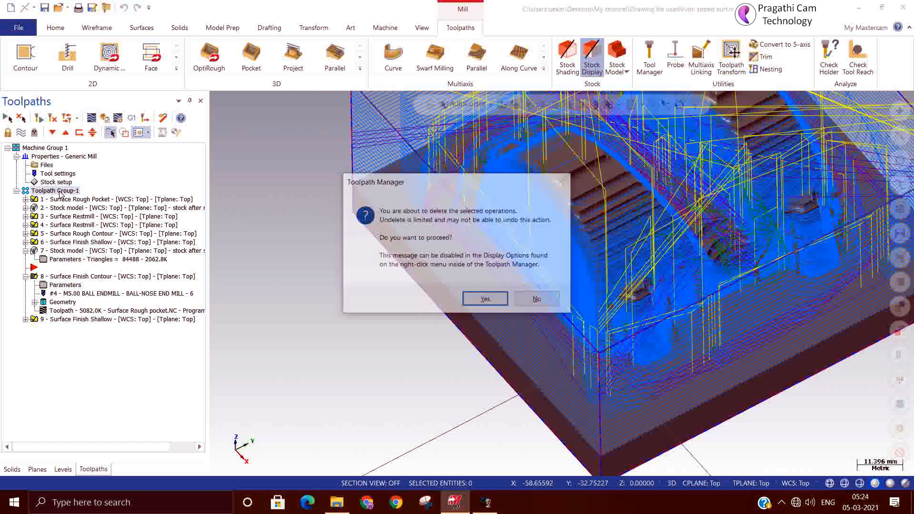
left_click(483, 300)
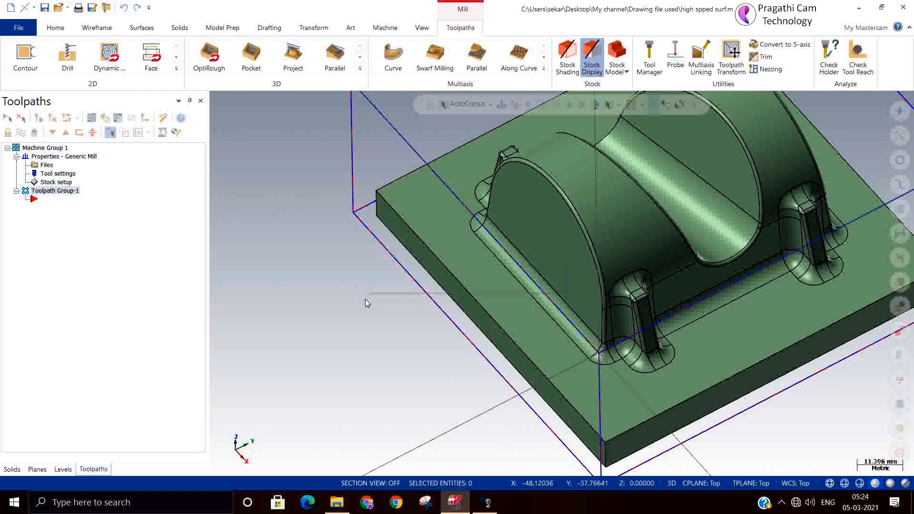
right_click(366, 301)
left_click(407, 202)
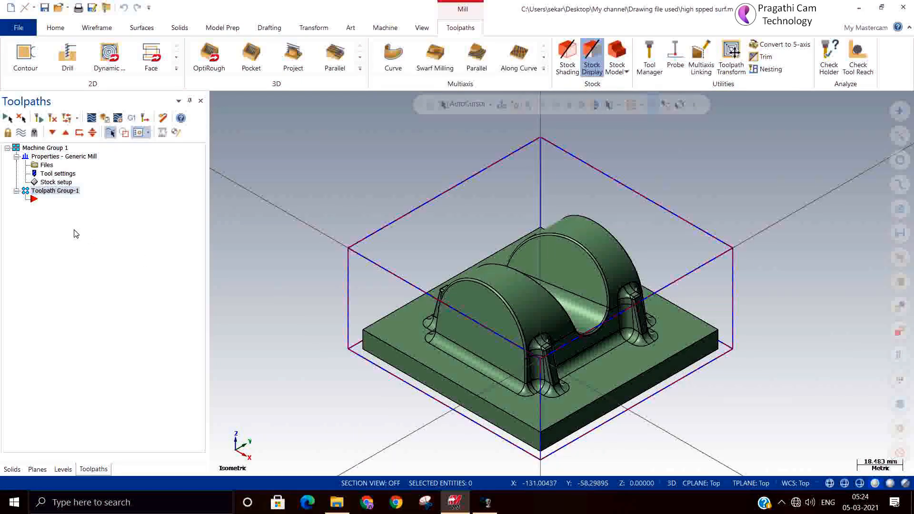
- Start a Dynamic OptiRough surface high speed mill toolpath in Toolpath Group-1
right_click(76, 212)
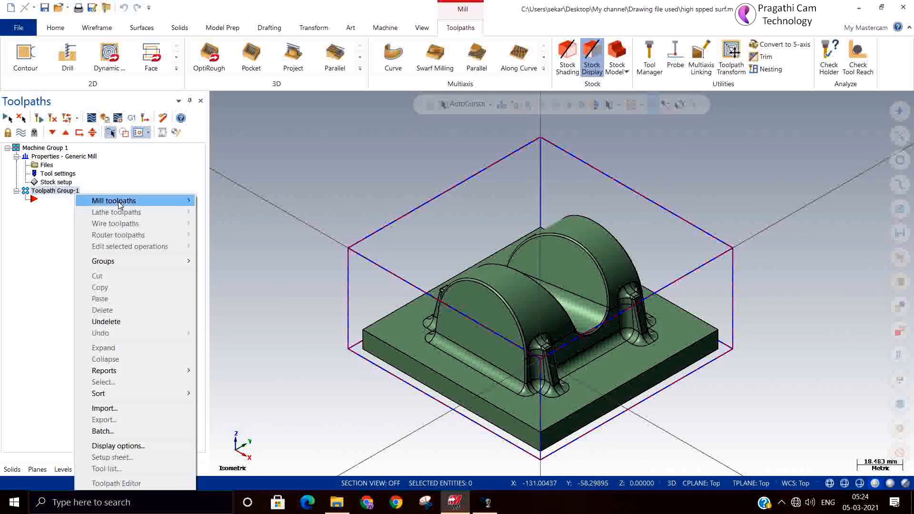
mouse_move(120, 202)
mouse_move(276, 313)
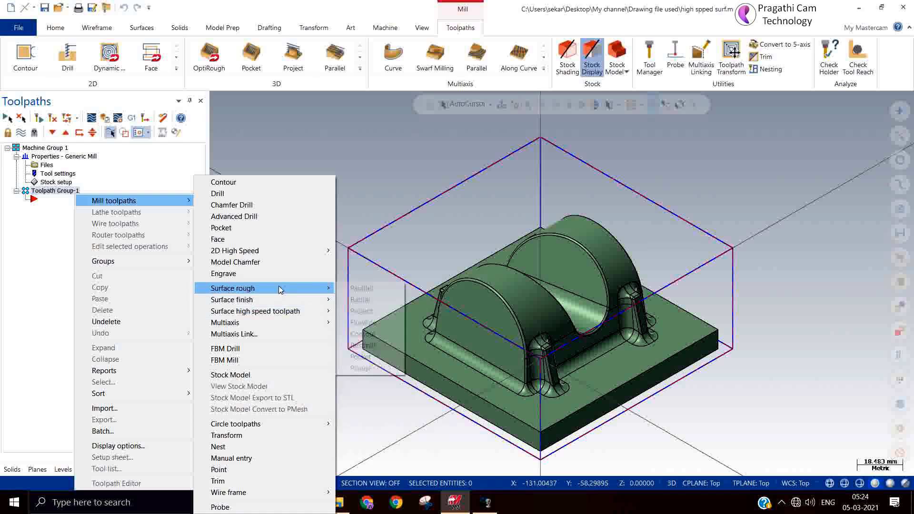
mouse_move(284, 289)
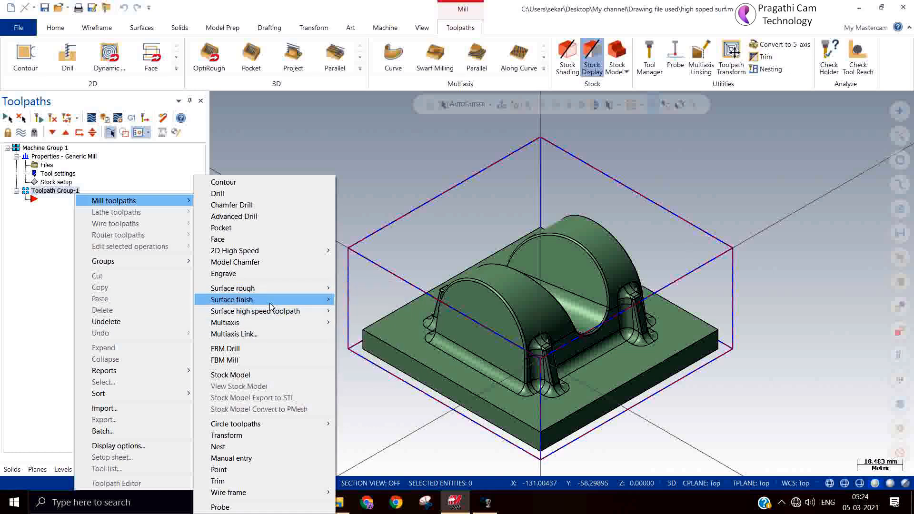
mouse_move(273, 315)
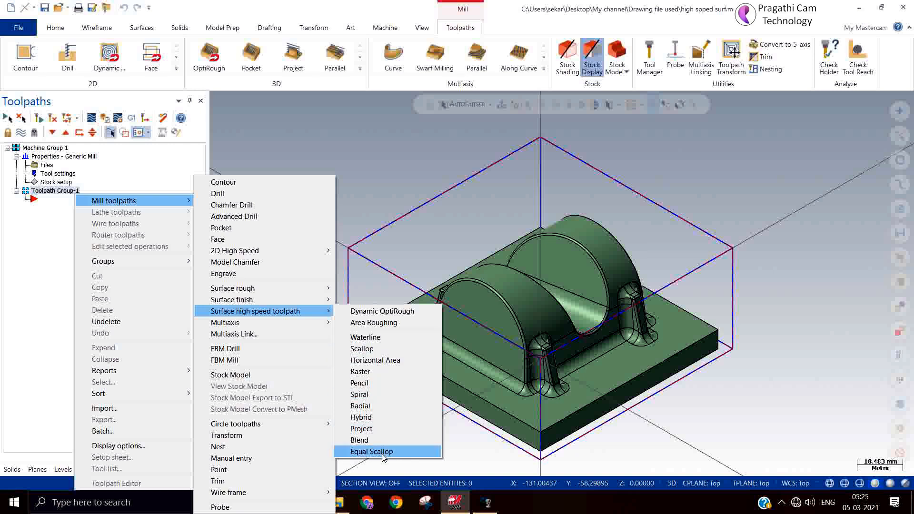
left_click(394, 313)
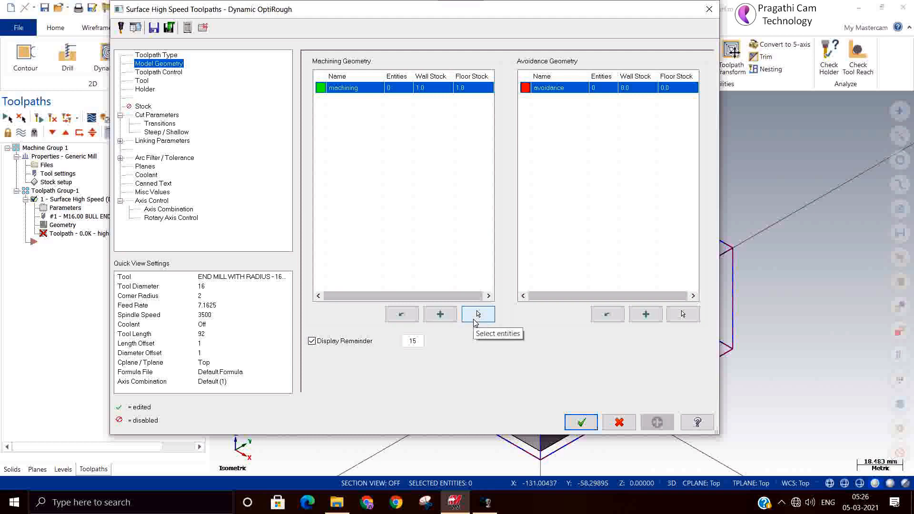
- Assign the part's upper surfaces as machining geometry, covering the base top, bosses and ribs but excluding the base's side faces
left_click(474, 322)
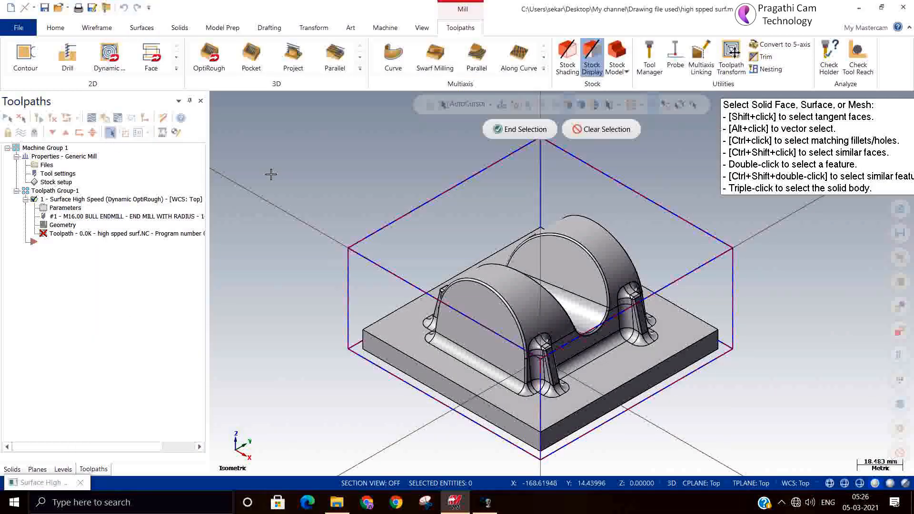
left_click_drag(248, 131, 829, 438)
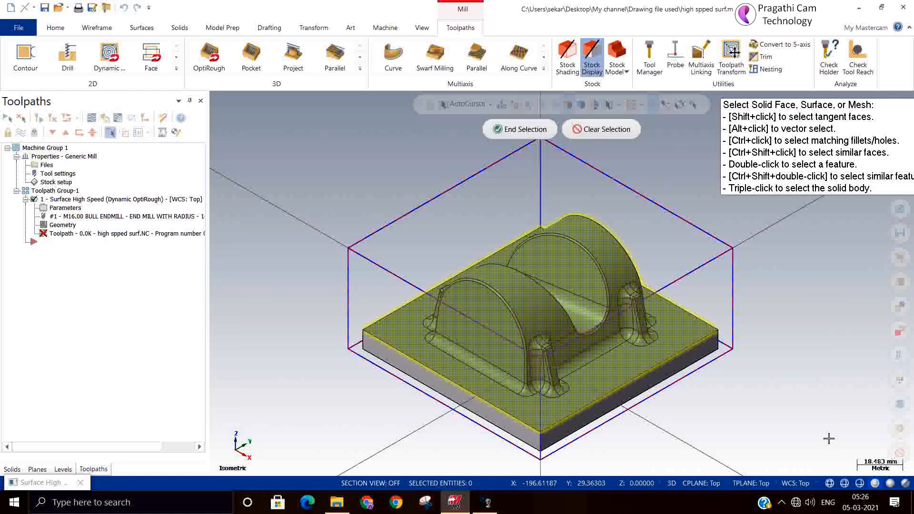
left_click(523, 137)
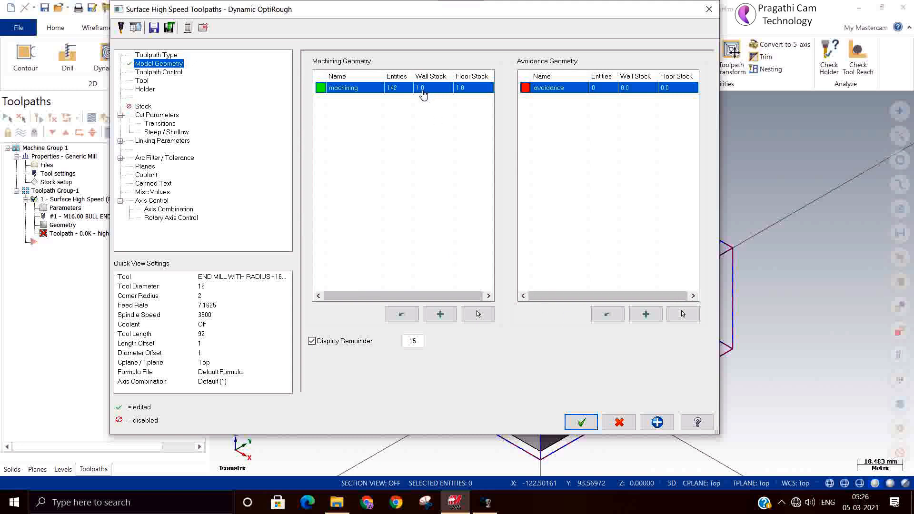
- Set the machining geometry's floor stock and wall stock to 0.5 each
left_click(479, 94)
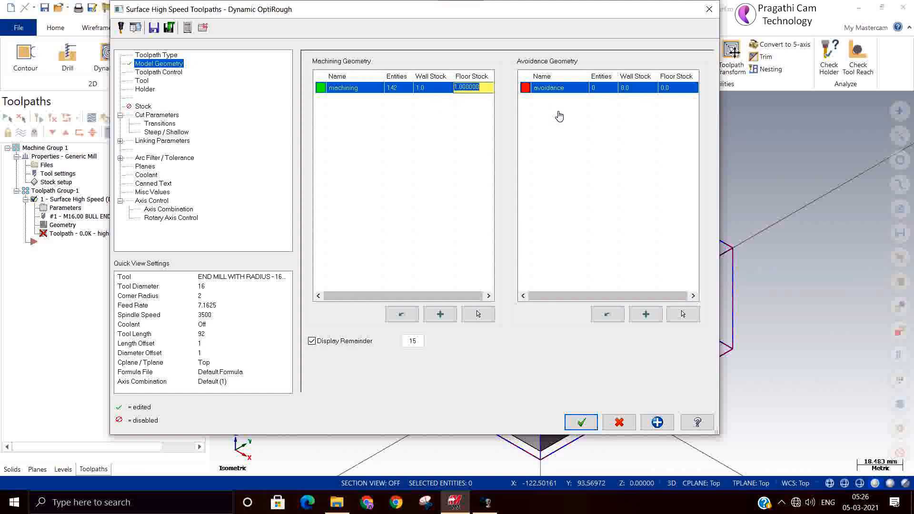
type("0.5")
left_click(424, 89)
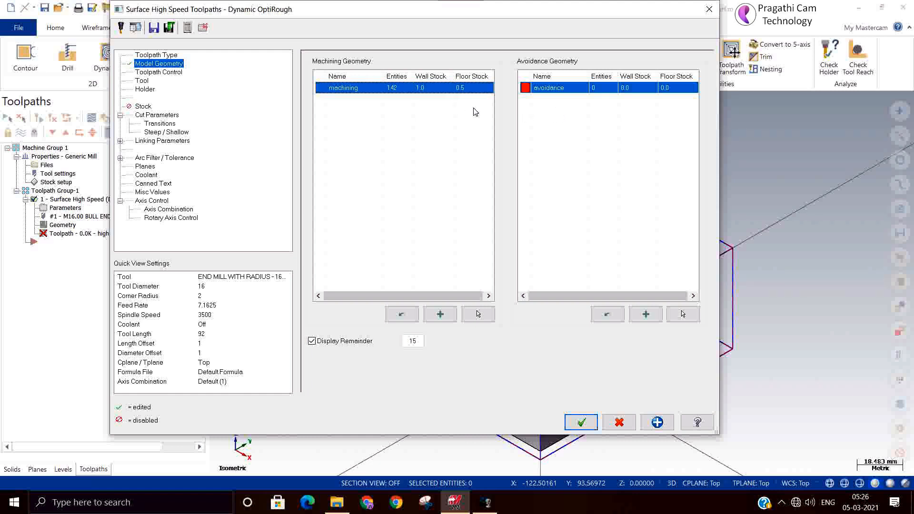
left_click(433, 88)
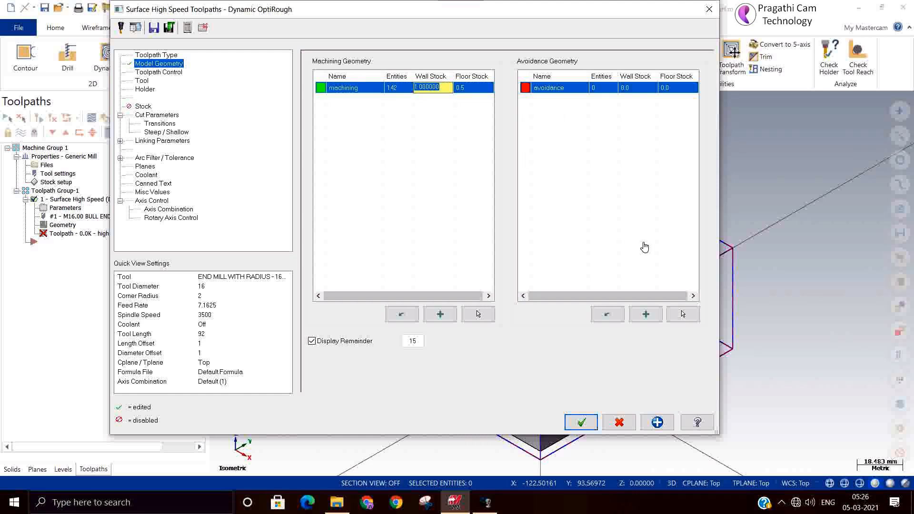
type("0.5")
key("Return")
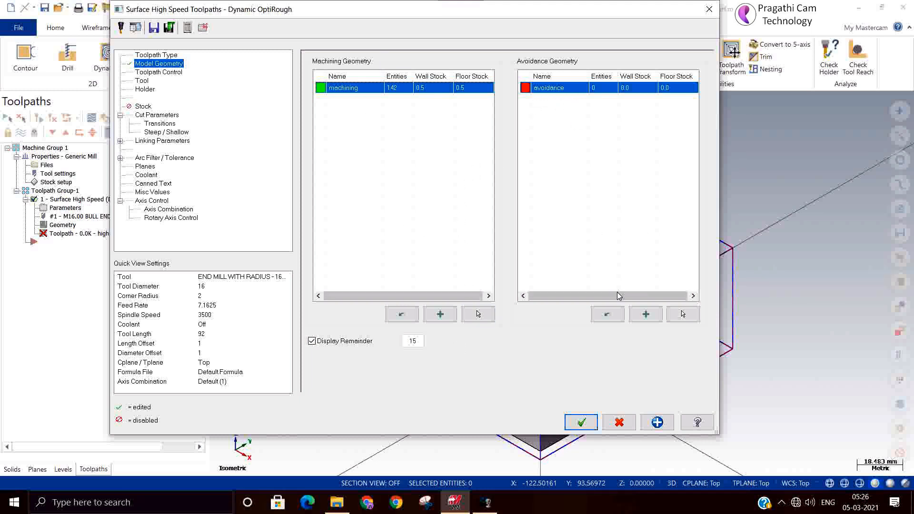
- Assign the four side faces of the base plate as avoidance geometry
left_click(684, 314)
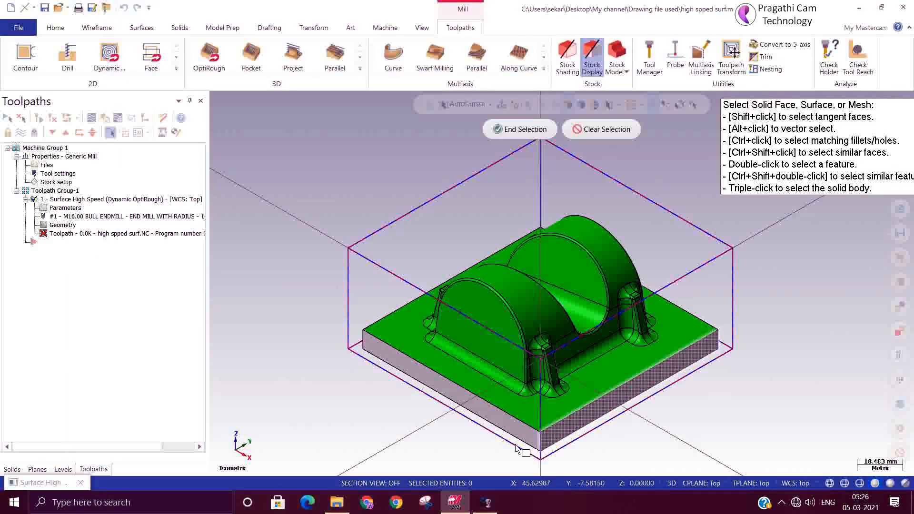
middle_click_drag(306, 393, 551, 381)
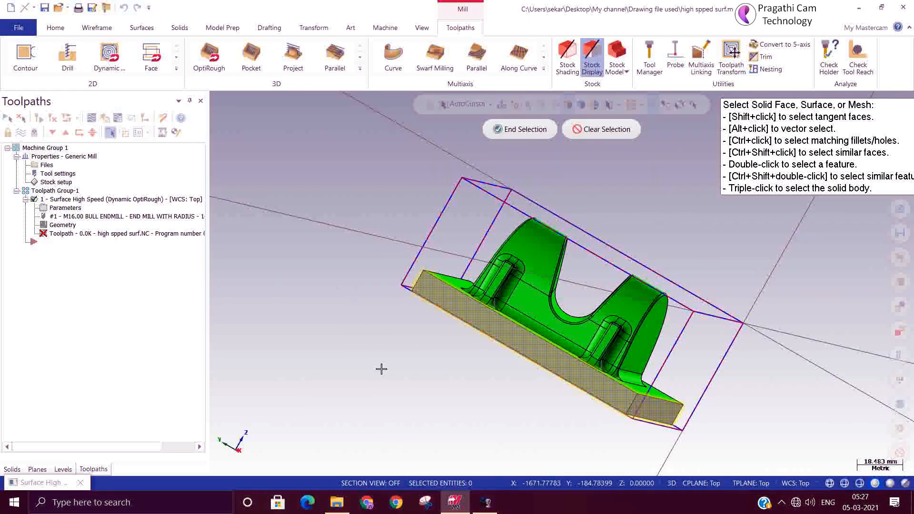
middle_click_drag(382, 370, 357, 286)
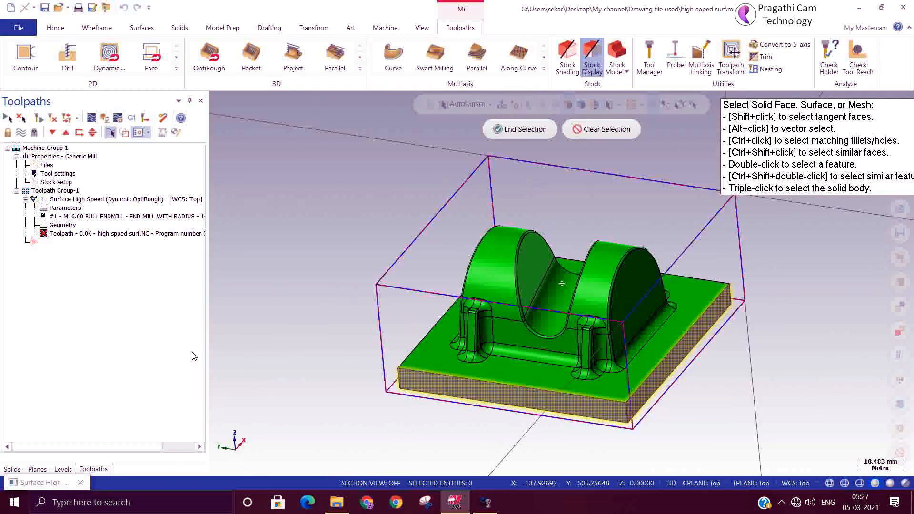
left_click(520, 129)
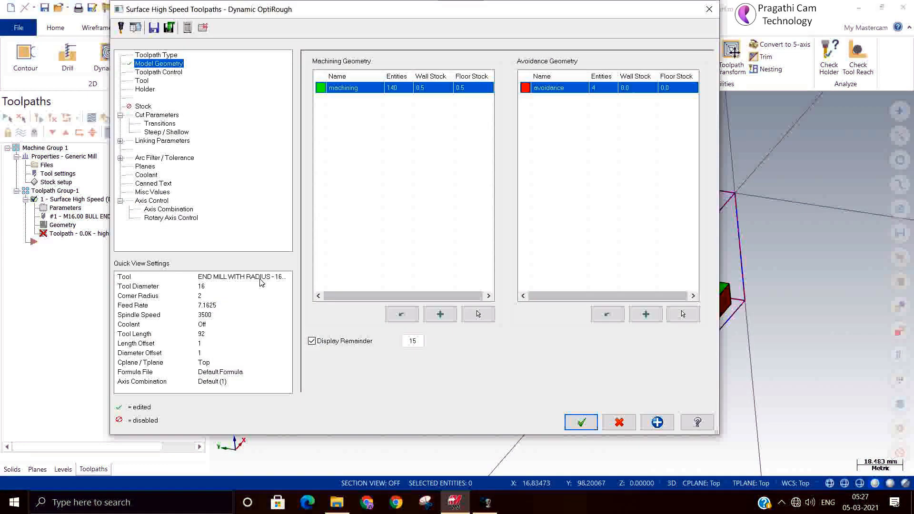
- Set the avoidance geometry's floor stock and wall stock to 1 each
left_click(669, 88)
type("1")
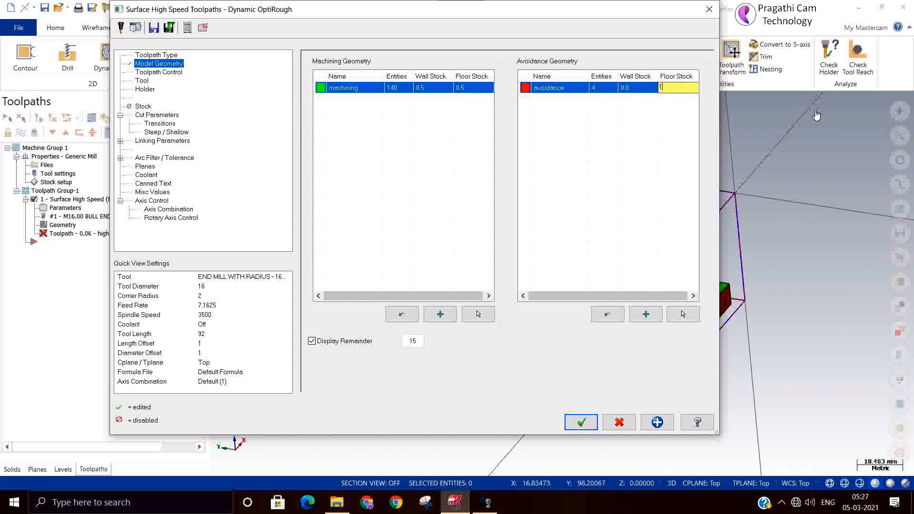
left_click(639, 88)
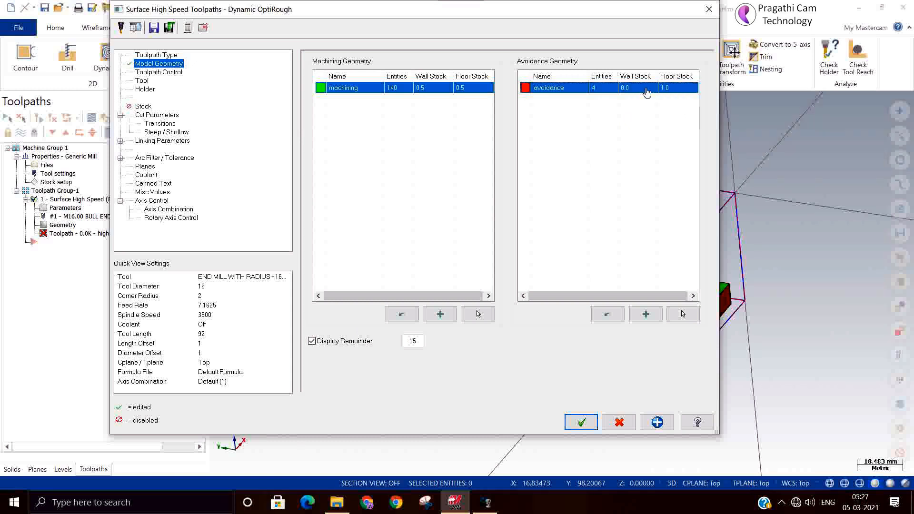
left_click(647, 92)
type("1")
left_click(416, 143)
- Chain the upper rectangle of the stock bounding box as the toolpath's containment boundary
left_click(164, 72)
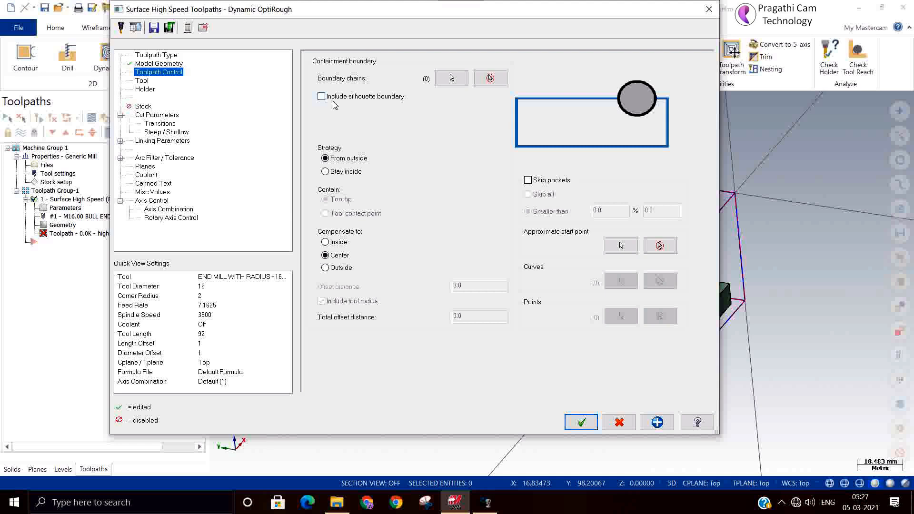
left_click(449, 79)
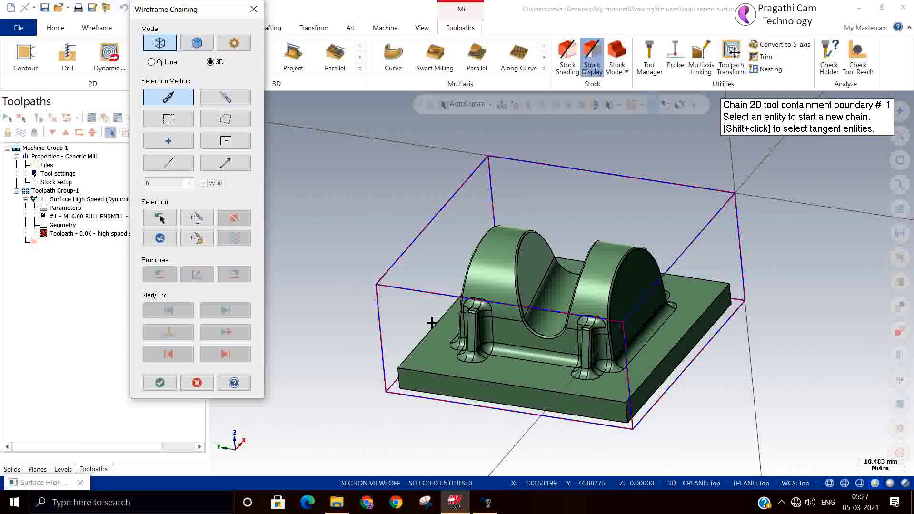
left_click(409, 291)
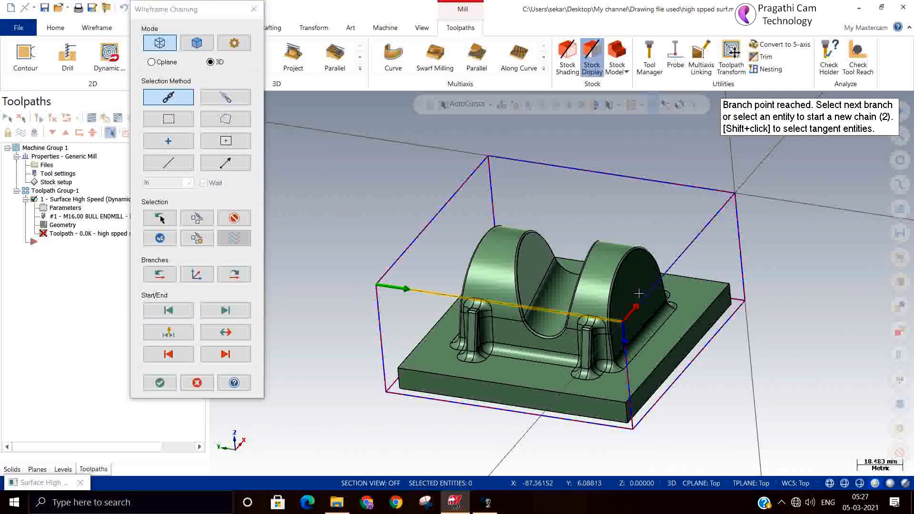
left_click(713, 217)
left_click(611, 176)
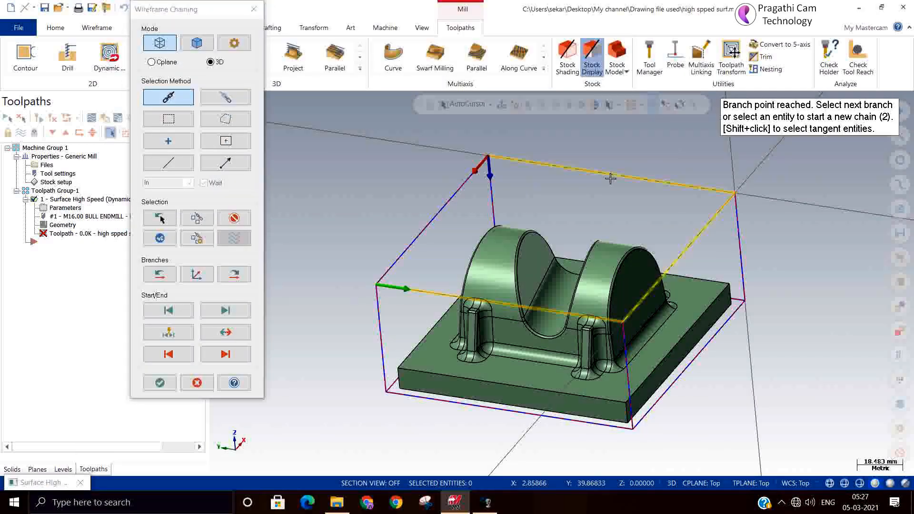
left_click(419, 236)
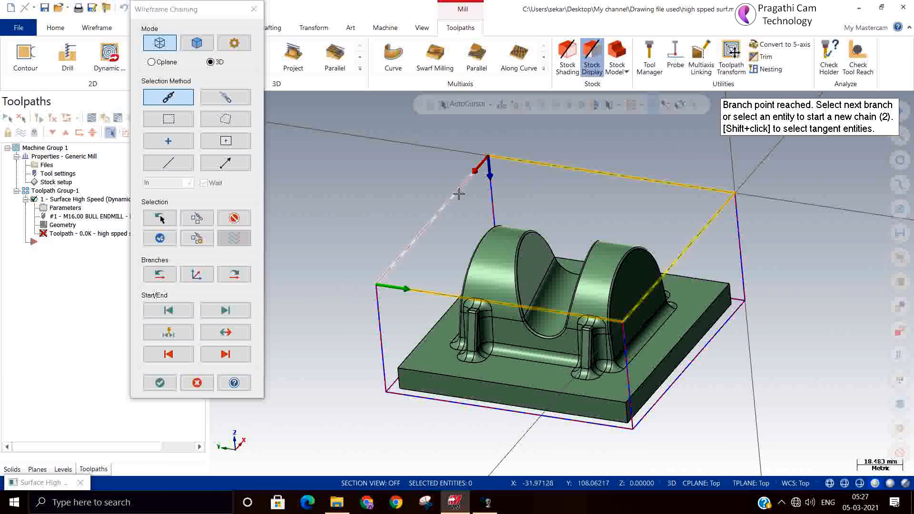
left_click(160, 383)
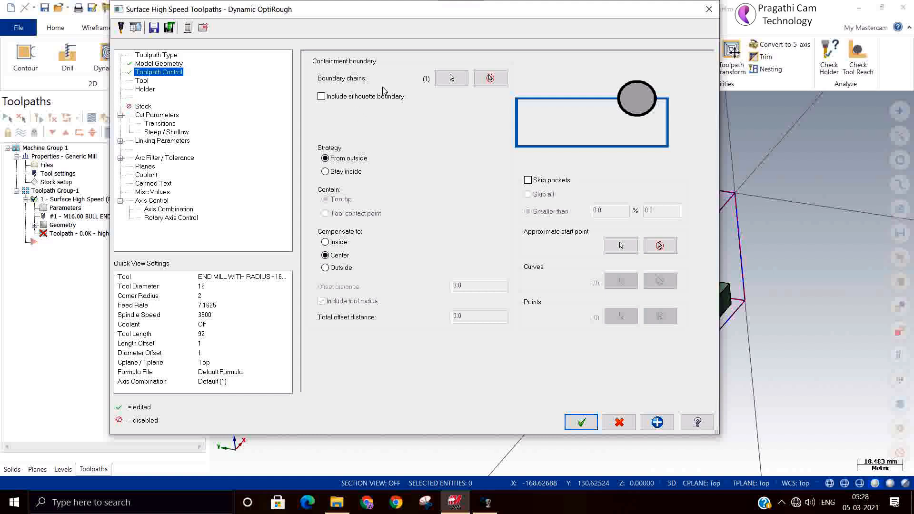
- Try the Stay inside containment strategy and switch back to From outside
left_click(328, 173)
left_click(325, 158)
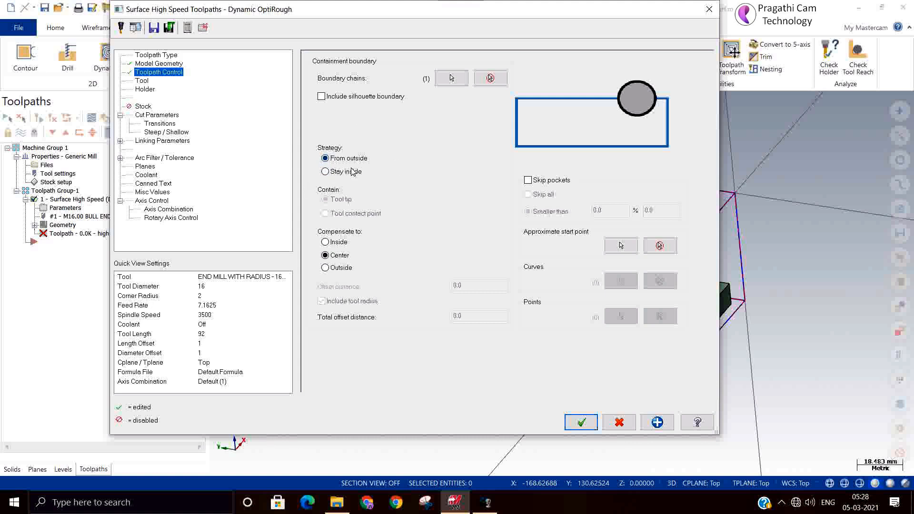
left_click(326, 172)
left_click(325, 158)
left_click(332, 174)
left_click(332, 162)
- Enable Skip pockets with the Skip all option in the toolpath control settings
left_click(543, 186)
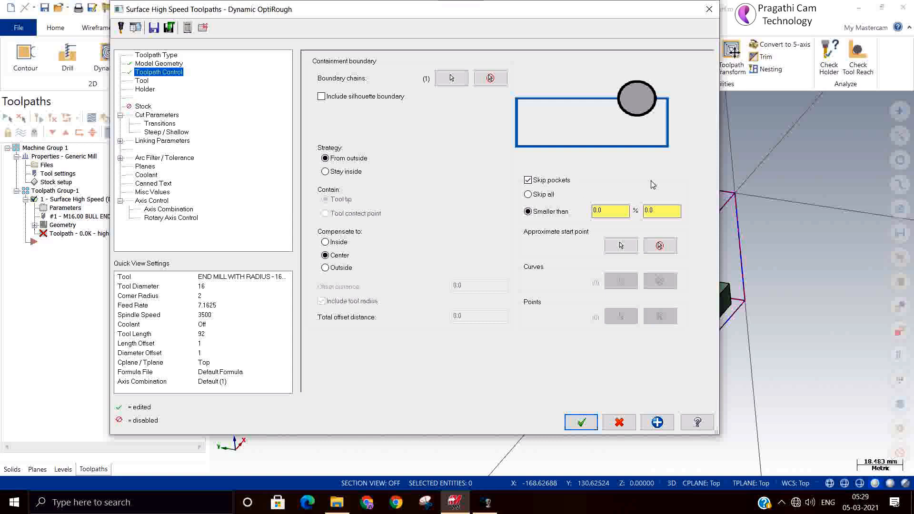
left_click(527, 181)
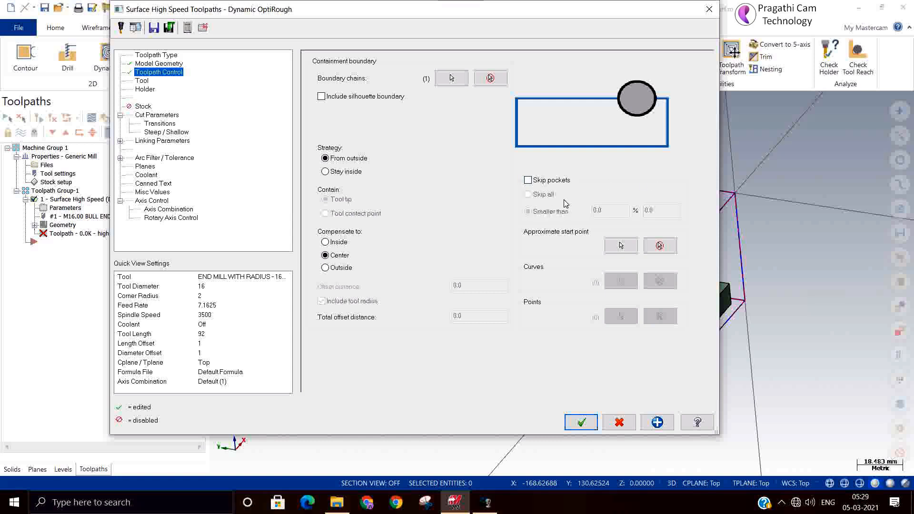
left_click(527, 180)
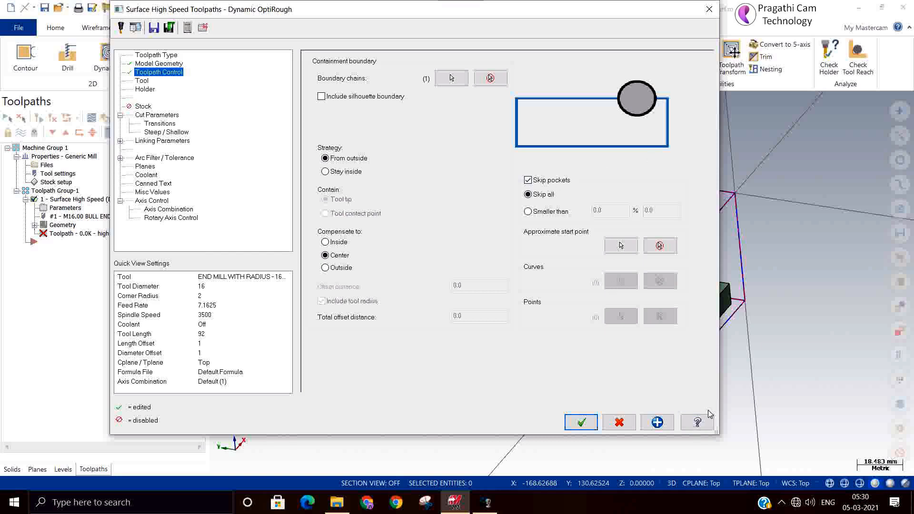
- Read the help page for Dynamic OptiRough toolpath control, examining the Skip pockets parameters and the recommended minimum pocket size
left_click(699, 422)
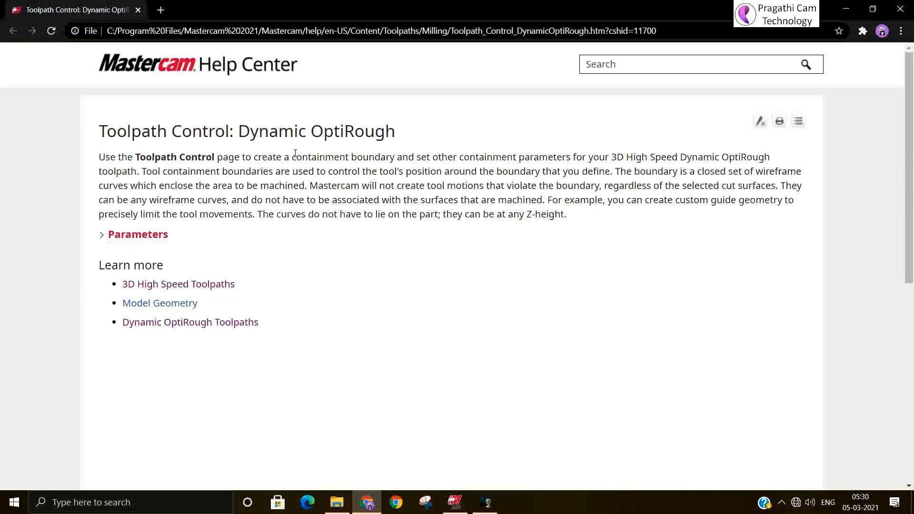
left_click(141, 237)
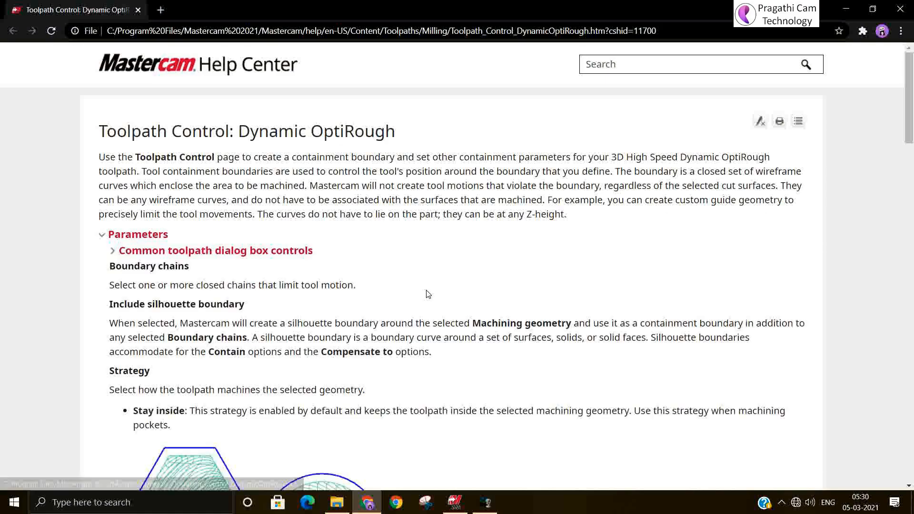
scroll(427, 293, "down", 5)
scroll(427, 294, "down", 14)
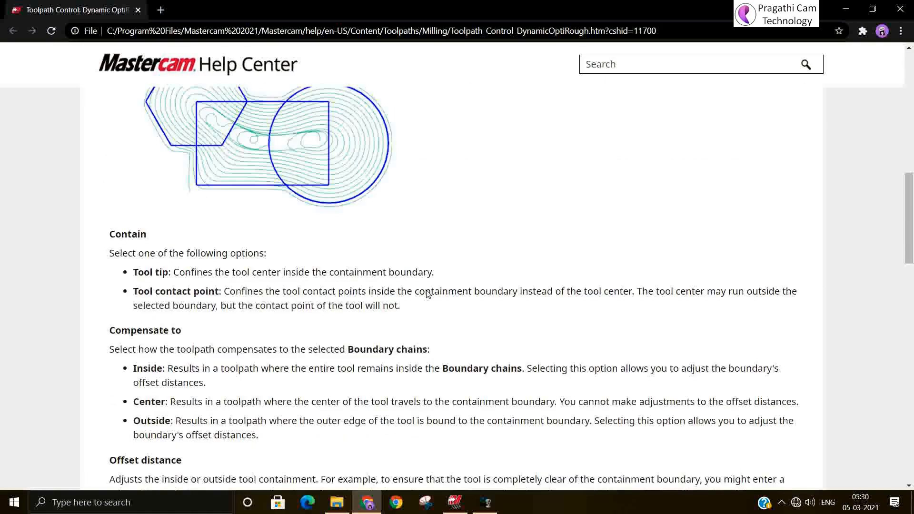
scroll(428, 293, "down", 10)
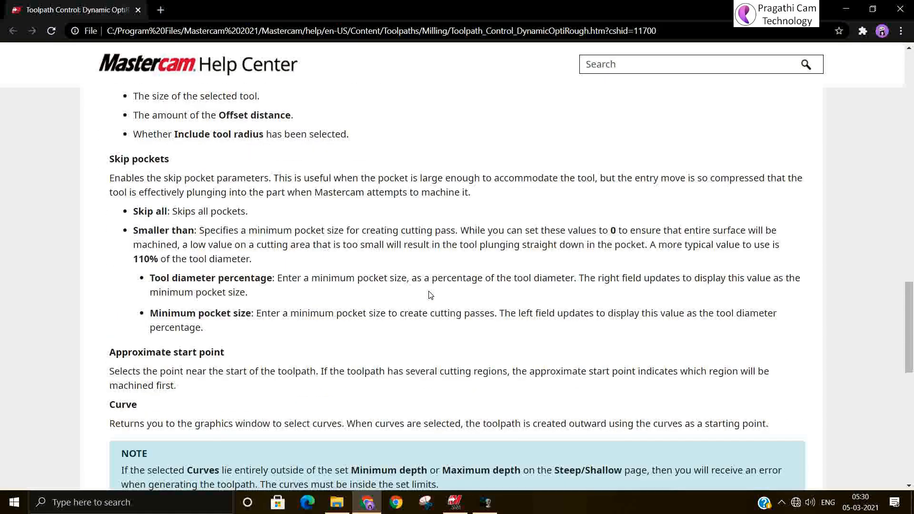
scroll(428, 294, "up", 5)
left_click_drag(133, 259, 247, 257)
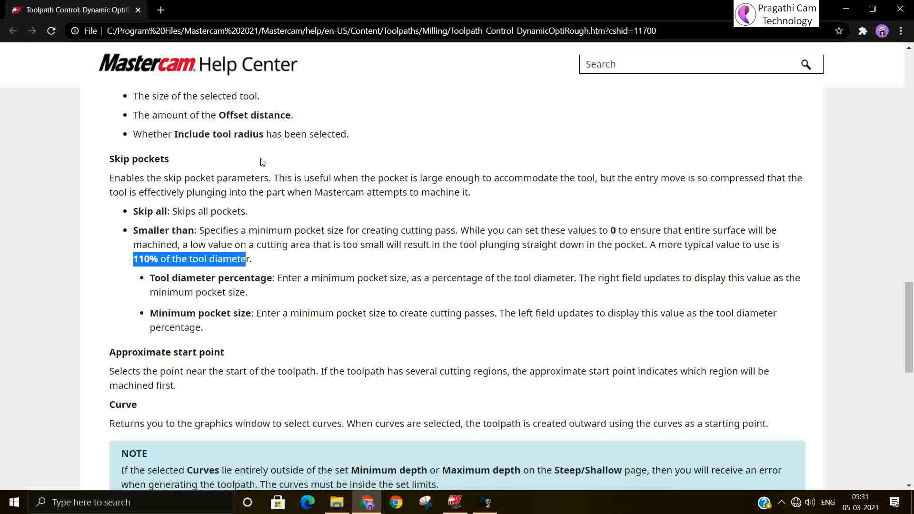
left_click(899, 9)
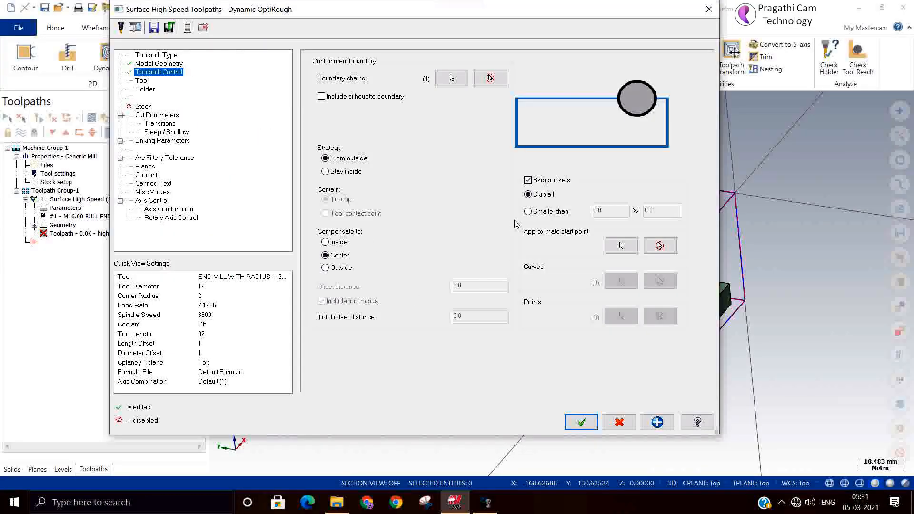
- Limit pocket skipping to pockets smaller than 120% of the tool diameter
left_click(528, 181)
left_click(528, 181)
left_click(528, 211)
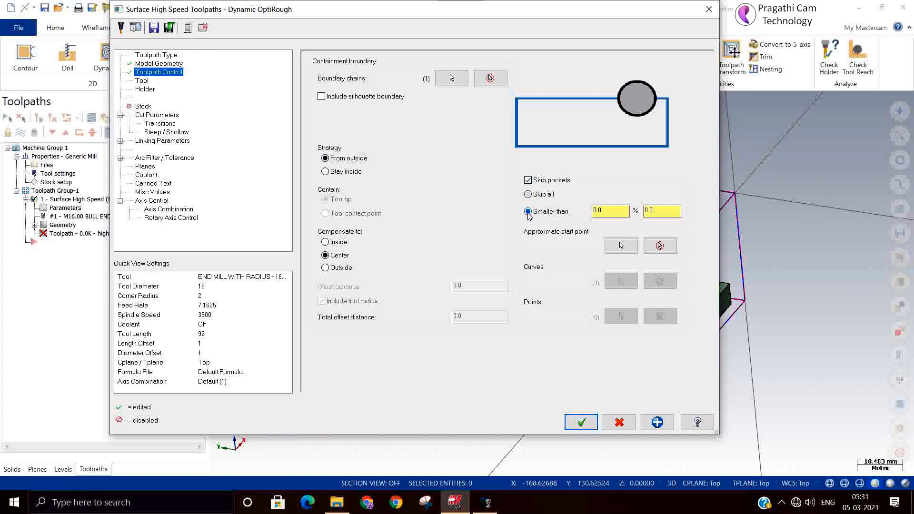
left_click(614, 211)
type("120")
left_click(661, 211)
- Choose tool 1, the 16 mm end mill with 2 mm corner radius, and review the geometry and containment settings
left_click(139, 83)
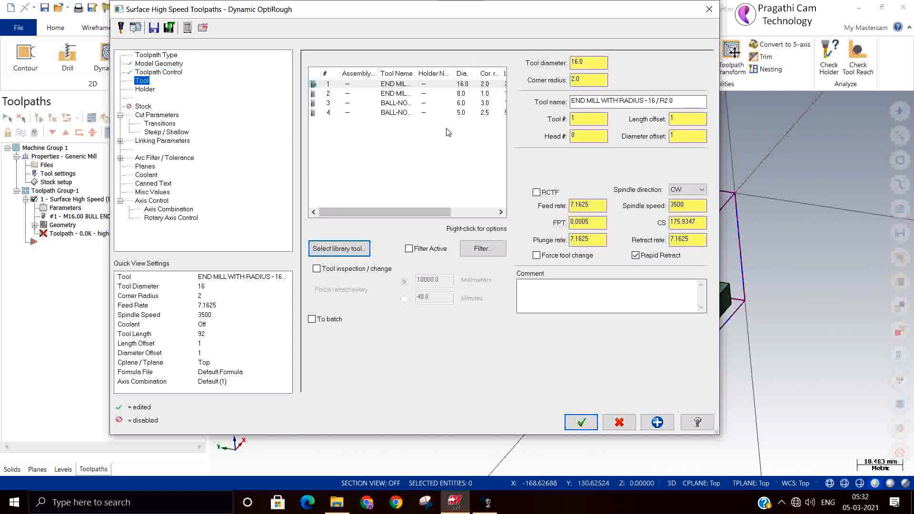
left_click(328, 85)
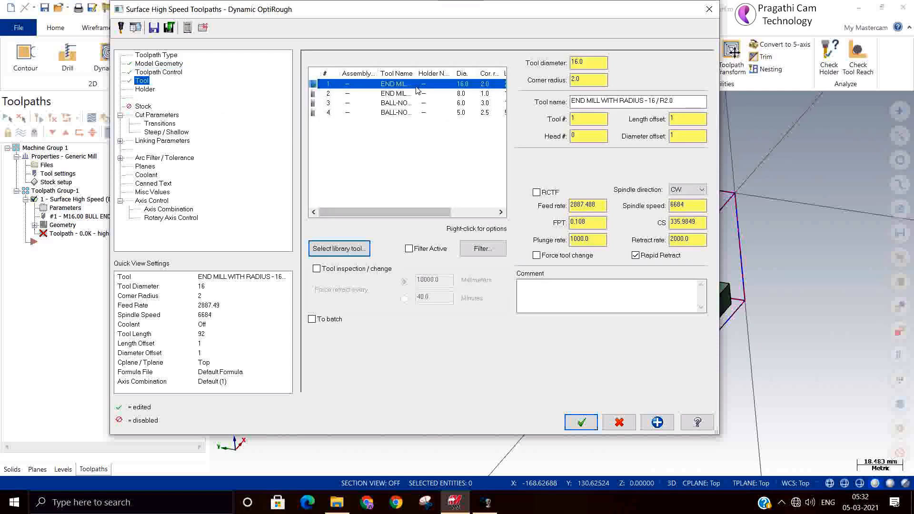
left_click(162, 63)
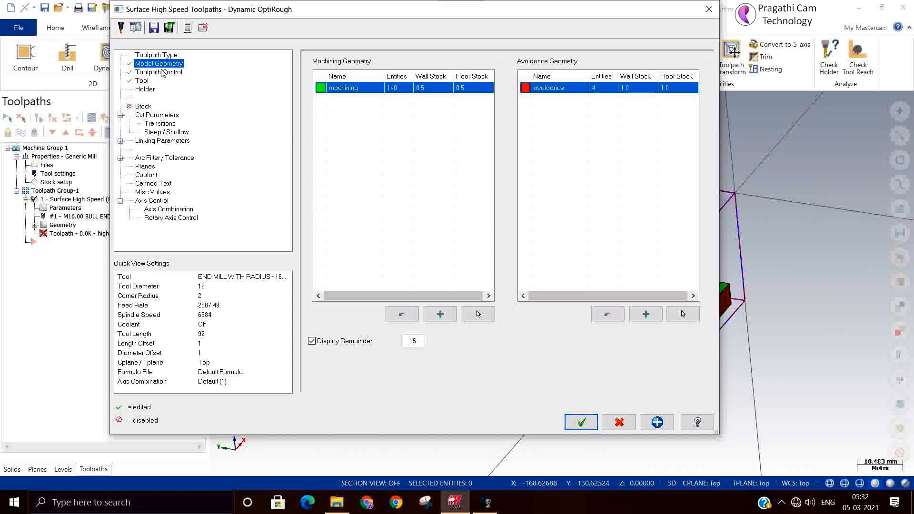
left_click(162, 72)
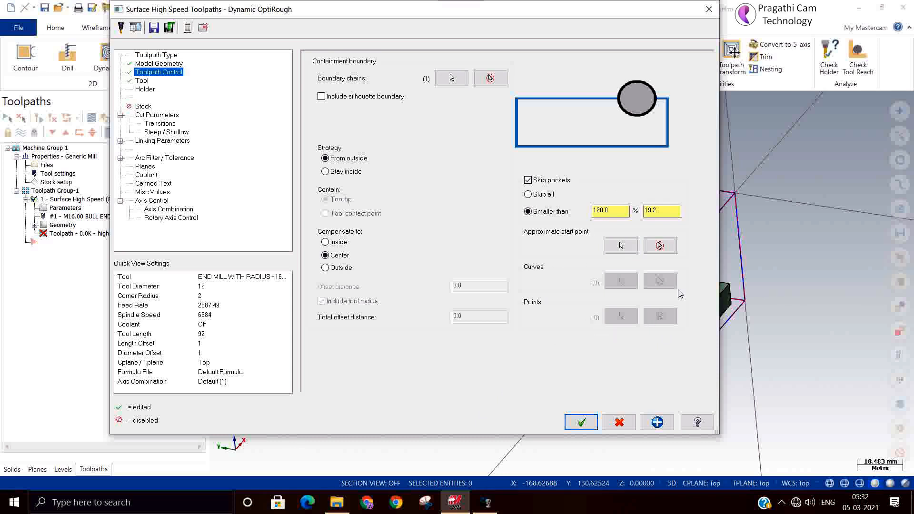
left_click(141, 81)
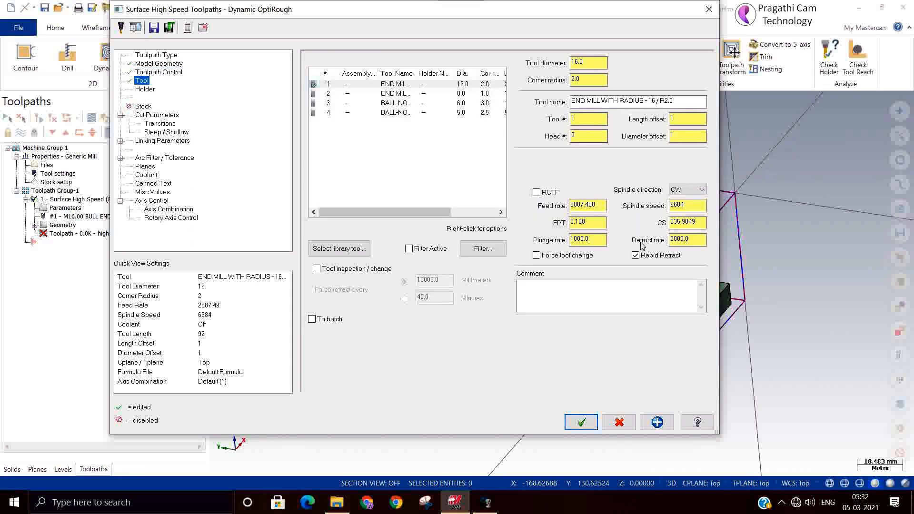
- Set the cutting speed (CS) of the 16 mm end mill to 300
double_click(698, 221)
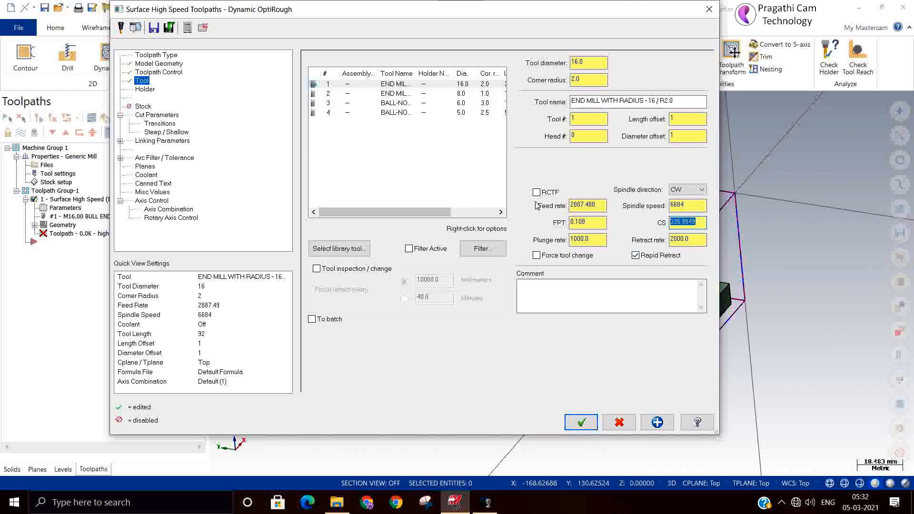
type("2")
key("BackSpace")
type("300")
key("Return")
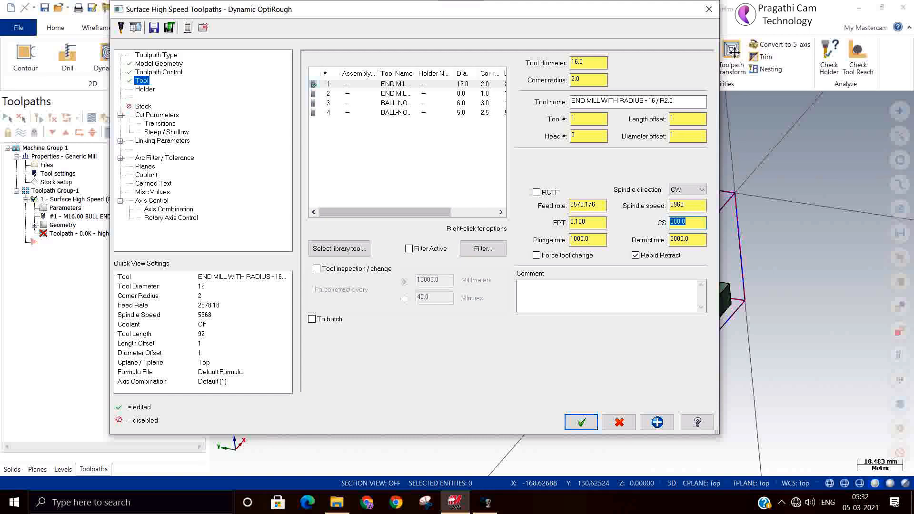
- Set the end mill's spindle speed to 6500 and its plunge rate to 500
left_click(691, 206)
double_click(691, 205)
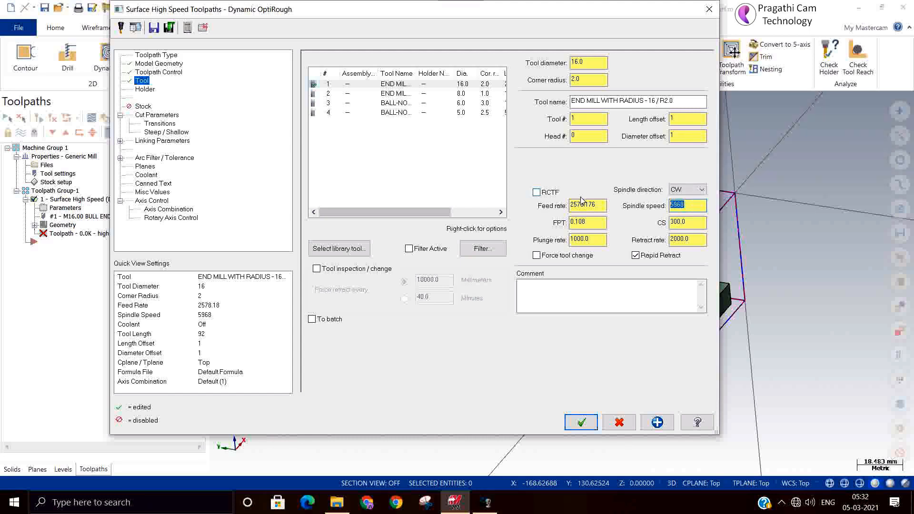
type("6500")
left_click(602, 209)
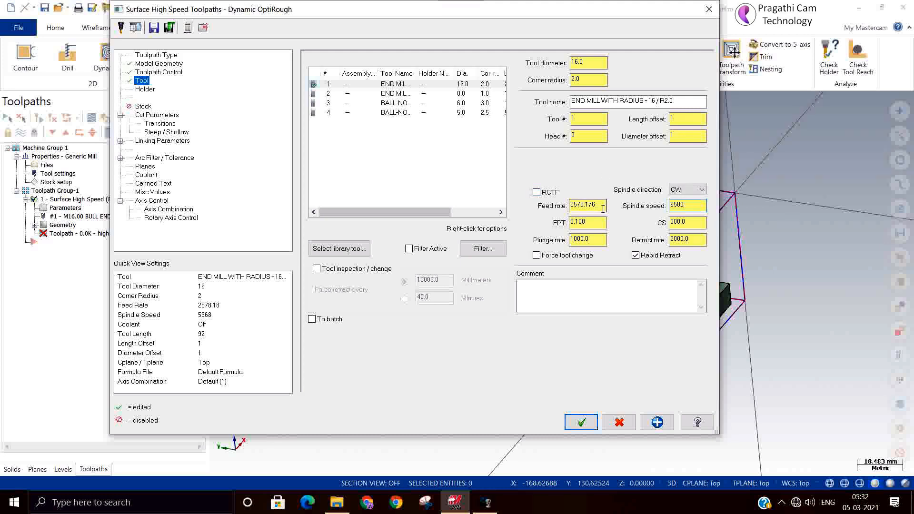
double_click(594, 239)
type("50")
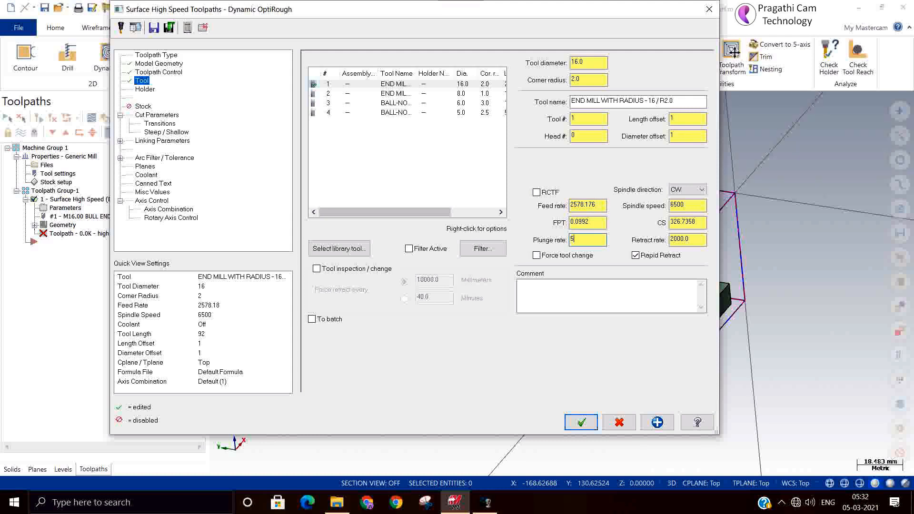
type("0")
- Choose B2E4-0437 from the Mill_mm library as the toolpath's tool holder
left_click(145, 90)
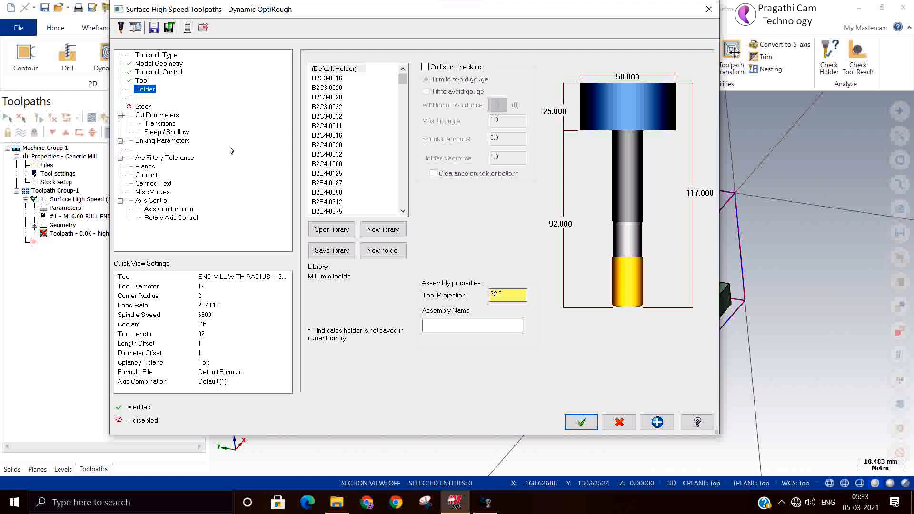
left_click(317, 203)
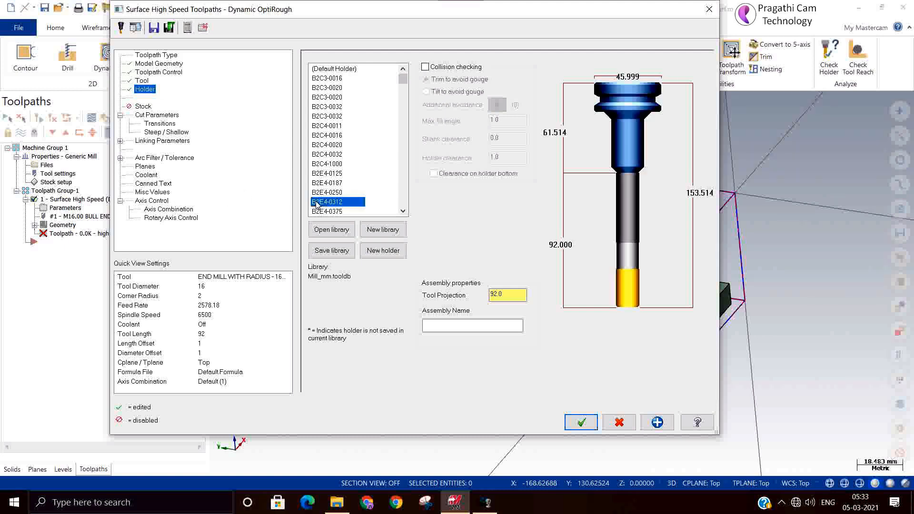
left_click(320, 213)
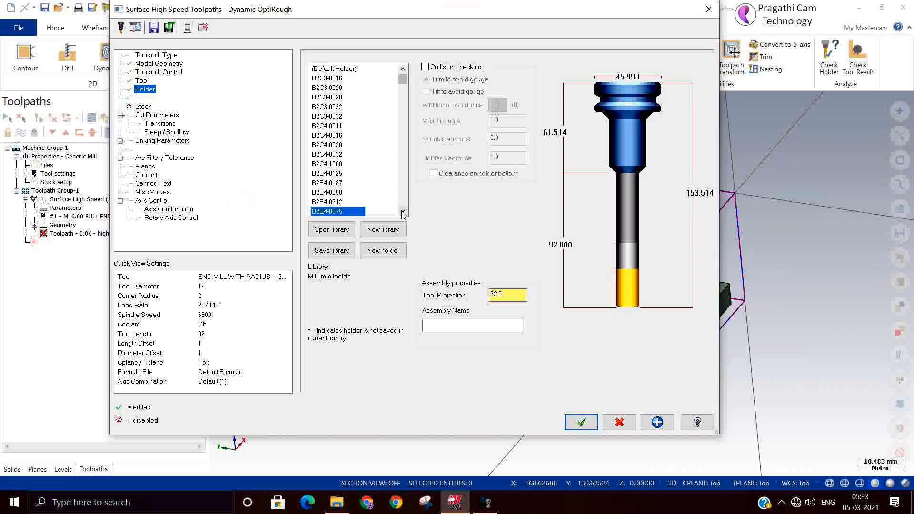
left_click(403, 213)
left_click(333, 212)
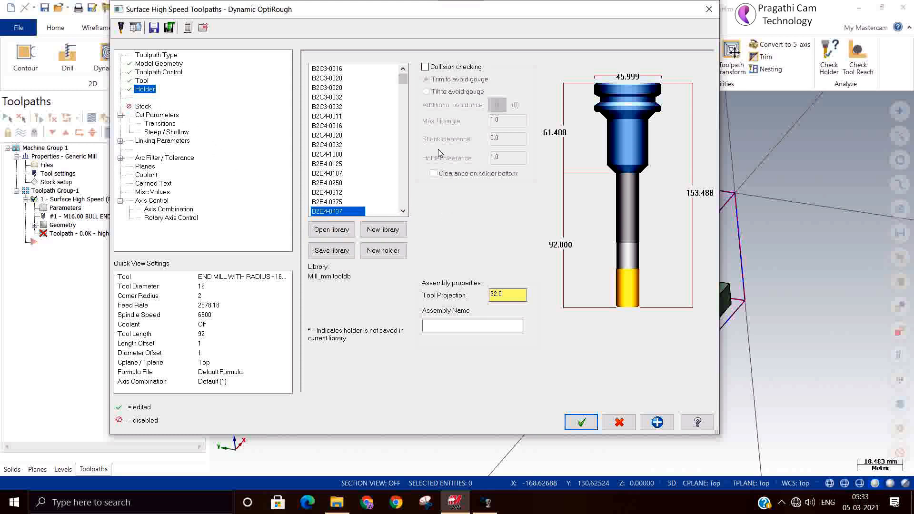
- Open the help page for the holder settings and read its parameters, examining what collision checking does for 3D high speed toolpaths
left_click(697, 422)
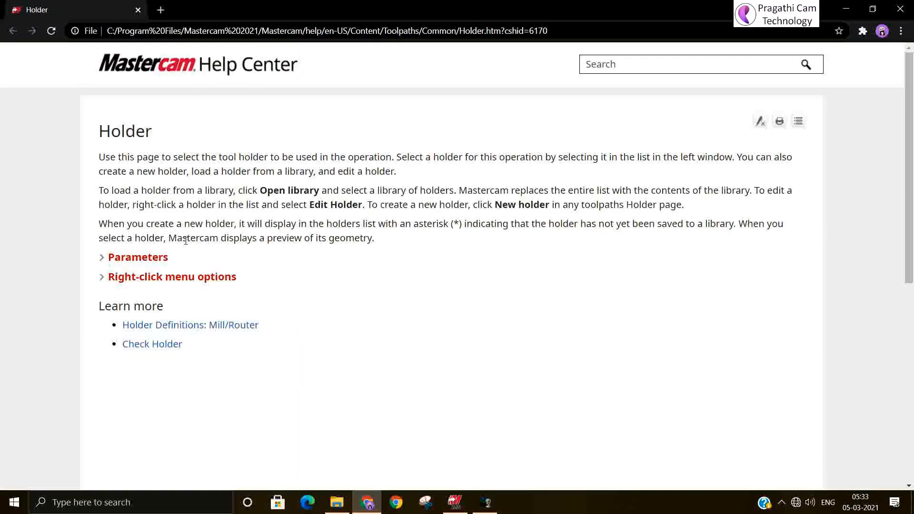
left_click(155, 258)
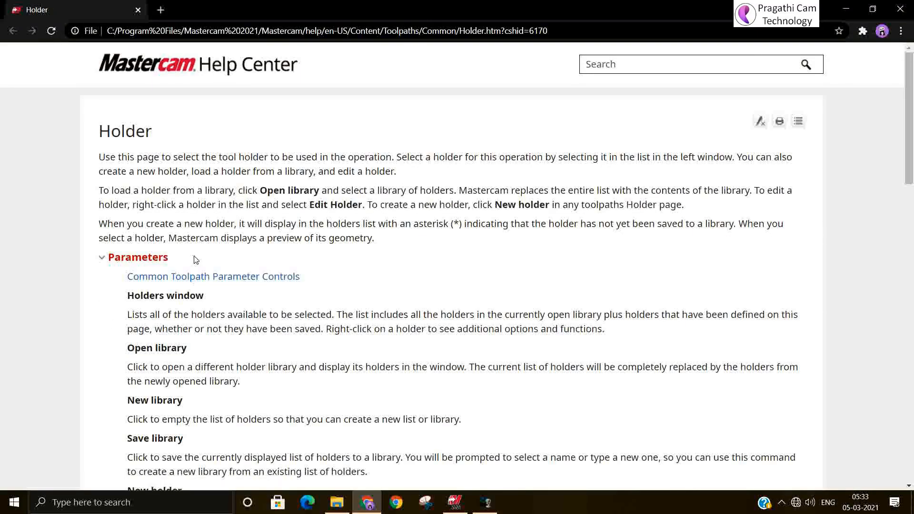
scroll(254, 276, "down", 1)
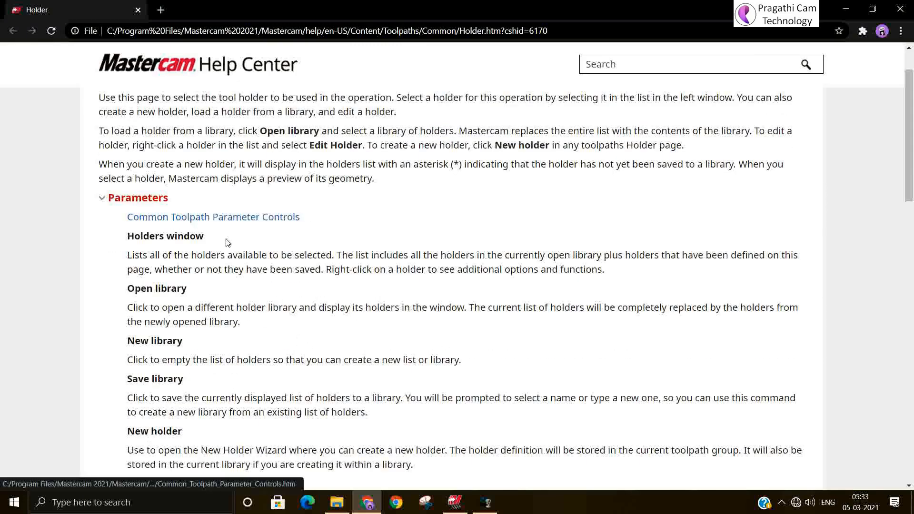
scroll(263, 245, "down", 3)
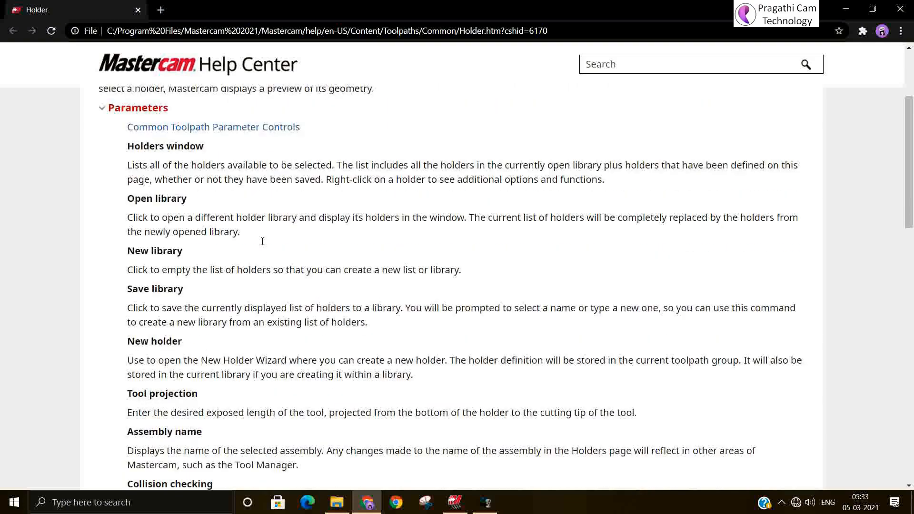
scroll(263, 245, "down", 5)
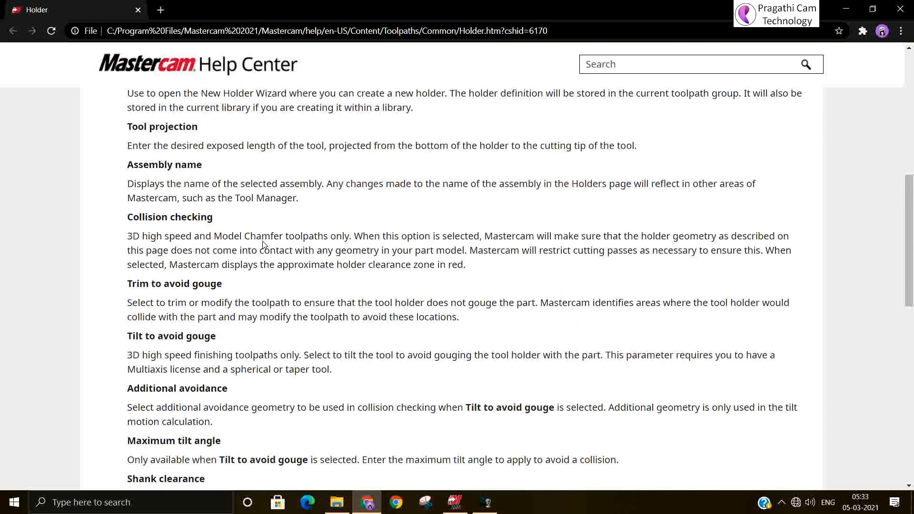
scroll(263, 241, "down", 2)
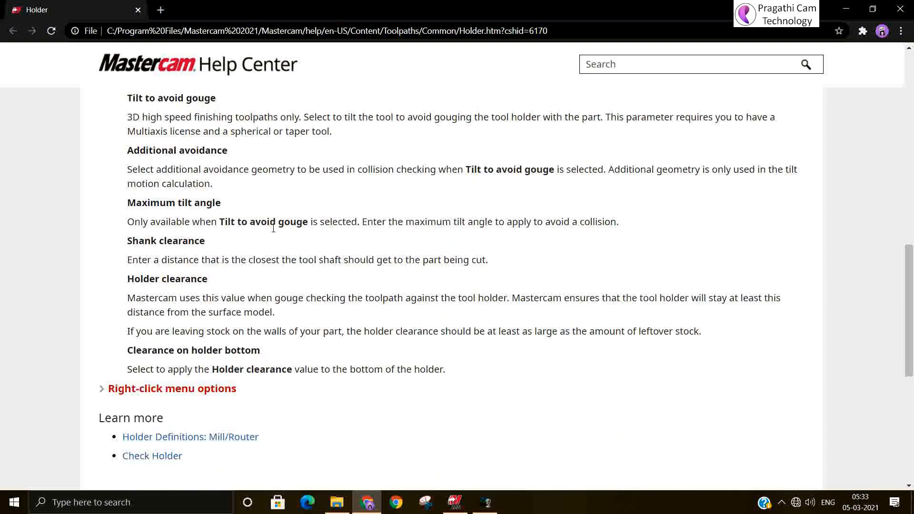
scroll(273, 236, "up", 2)
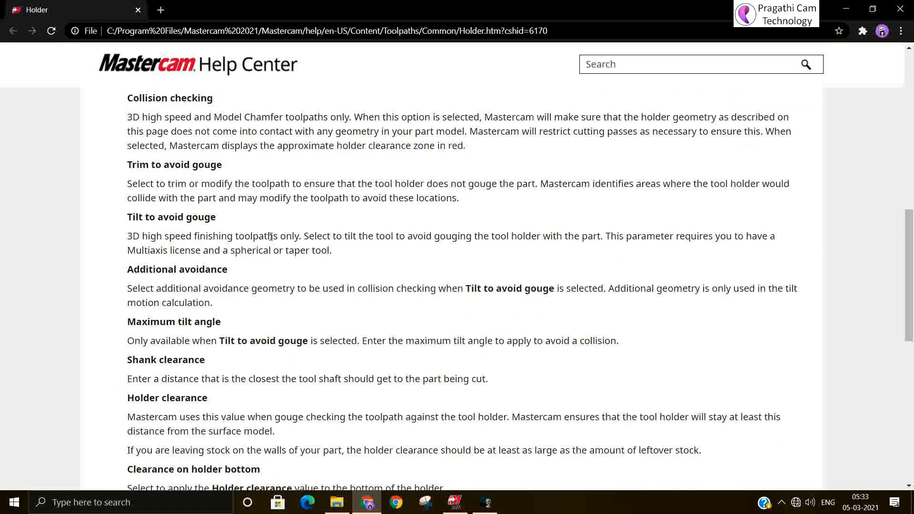
scroll(249, 232, "up", 2)
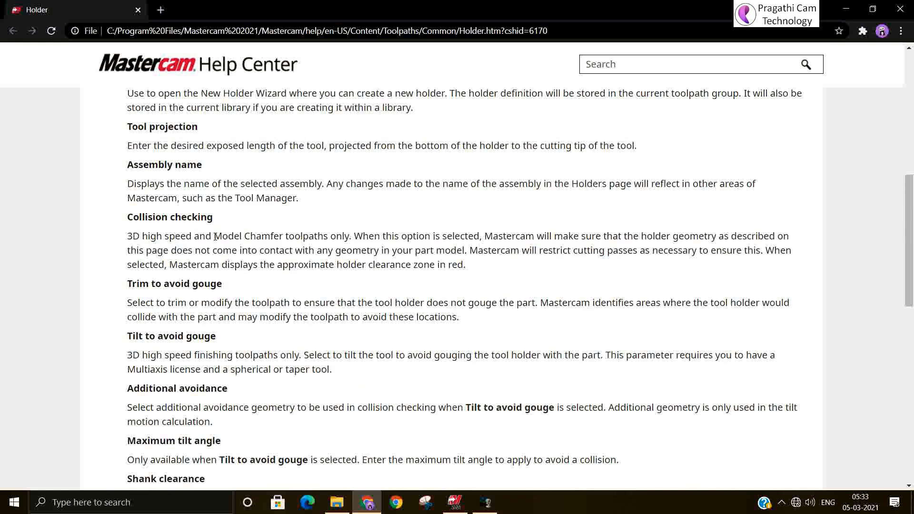
left_click_drag(215, 235, 350, 236)
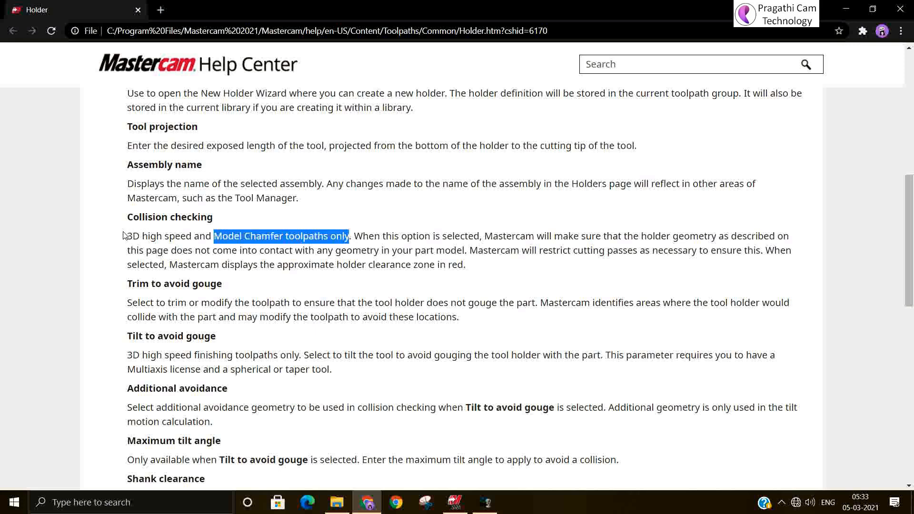
left_click_drag(125, 235, 349, 239)
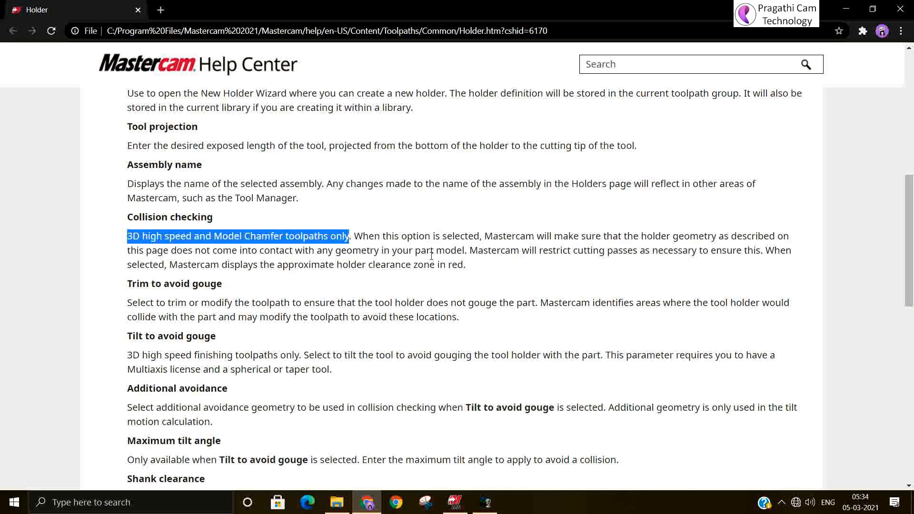
left_click_drag(467, 251, 119, 238)
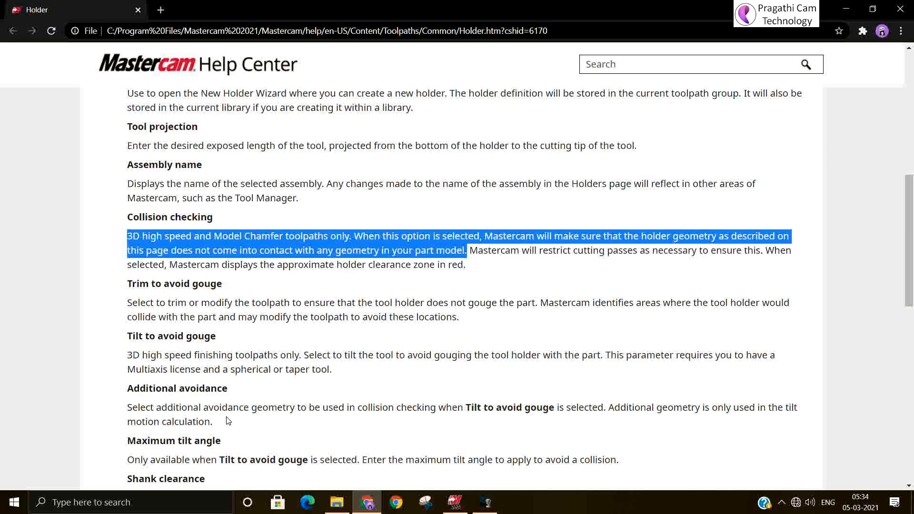
- Read the help on tilt to avoid gouge, additional avoidance, and shank and holder clearance, and close the help page
scroll(227, 421, "down", 2)
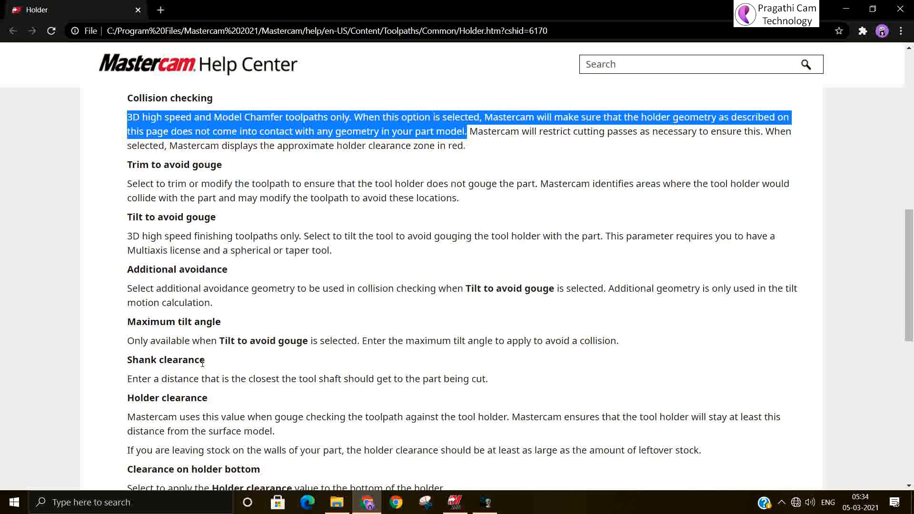
left_click_drag(457, 288, 550, 285)
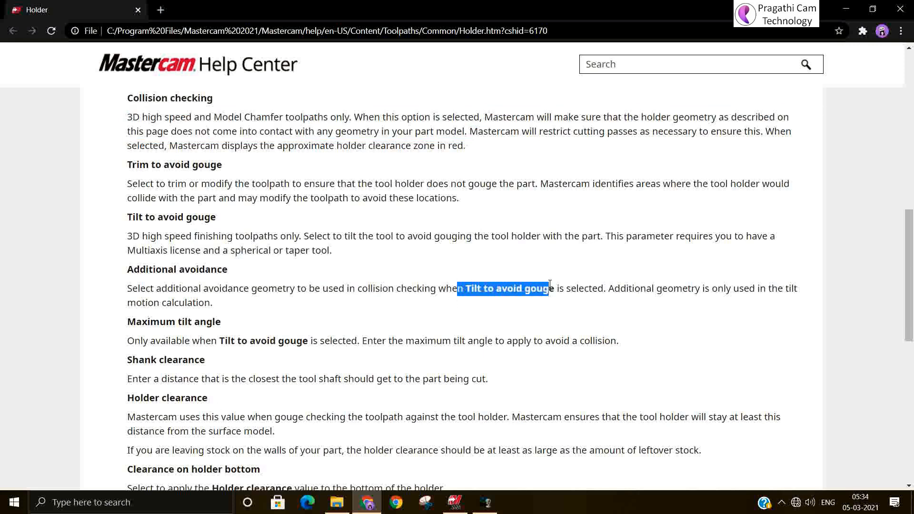
left_click(556, 290)
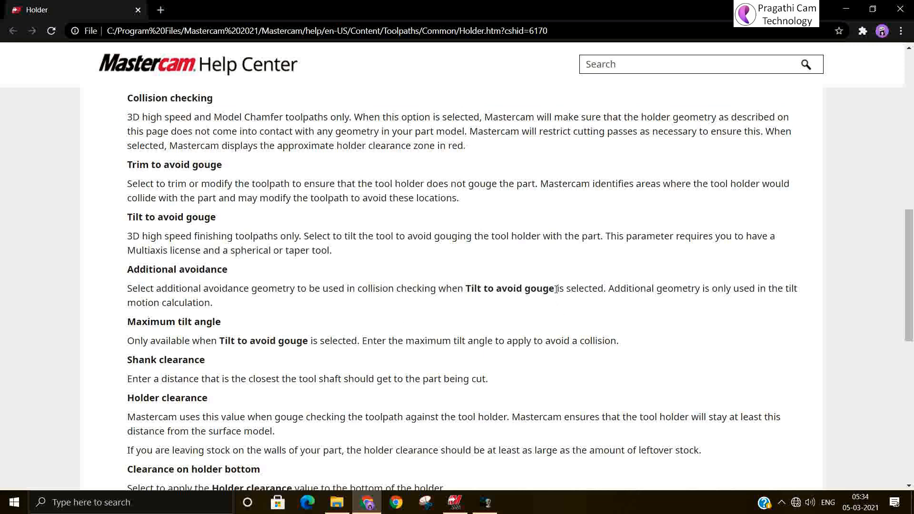
left_click_drag(557, 290, 464, 291)
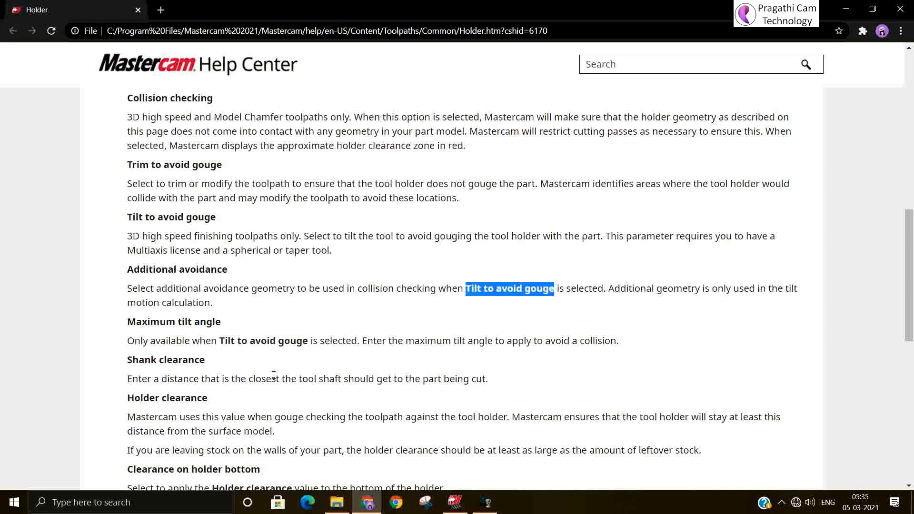
scroll(204, 273, "down", 3)
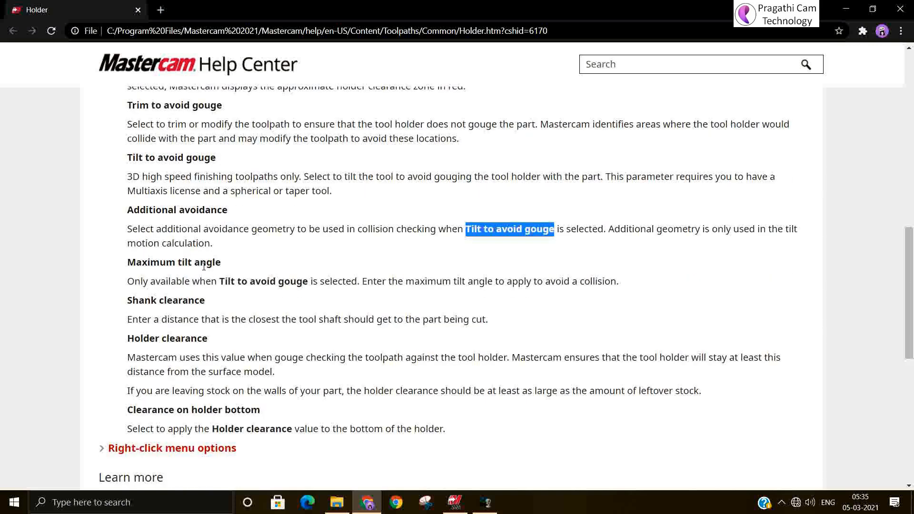
left_click(900, 9)
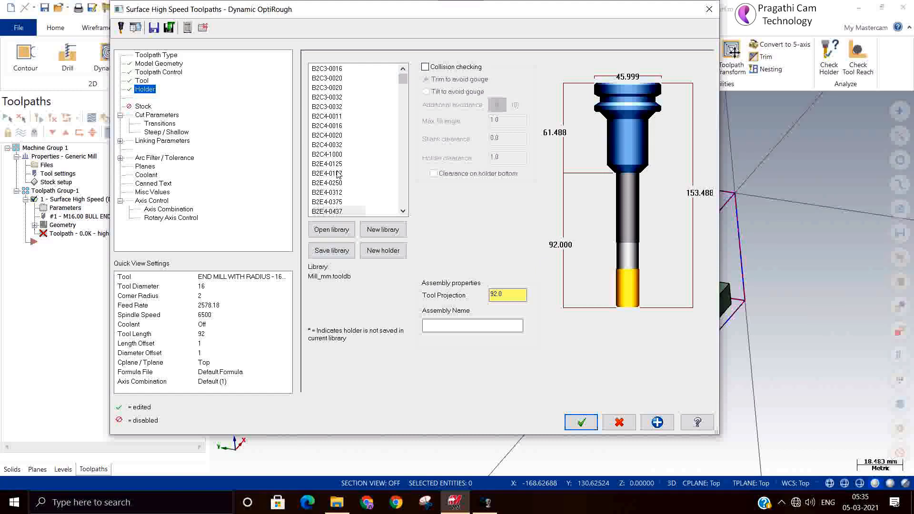
- Enable collision checking with Trim to avoid gouge, keep shank clearance 0.0 and holder clearance 1.0, and apply clearance on the holder bottom
left_click(433, 69)
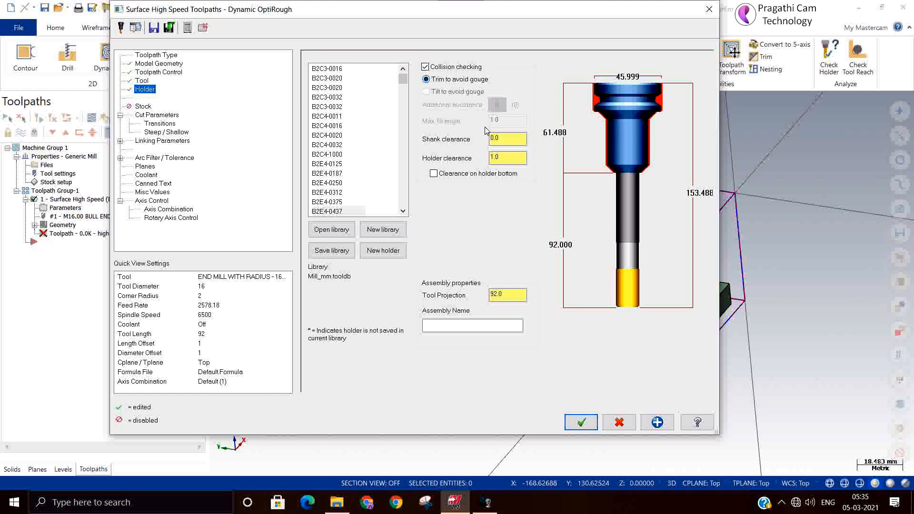
double_click(506, 139)
left_click(513, 155)
key("shift+Tab")
left_click(512, 162)
left_click(444, 179)
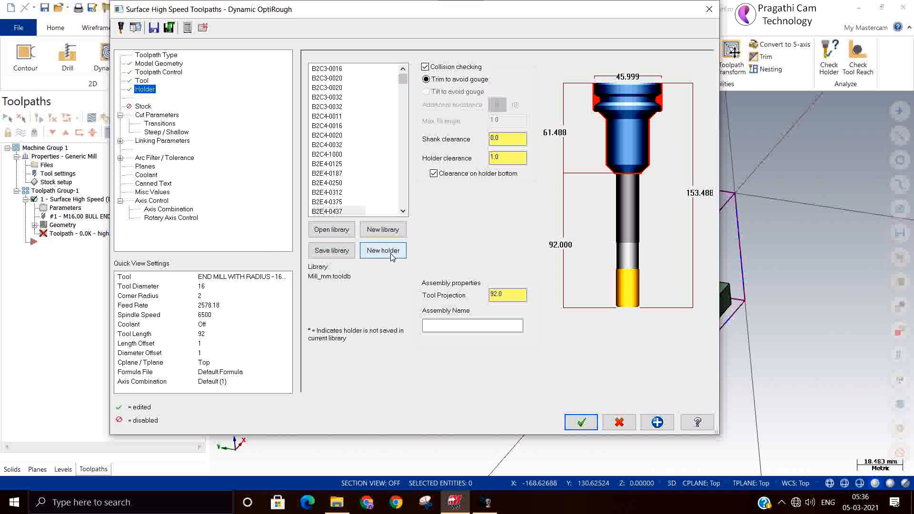
- Leave rest material off in the stock settings and choose Climb as the cut method in the cut parameters
left_click(142, 107)
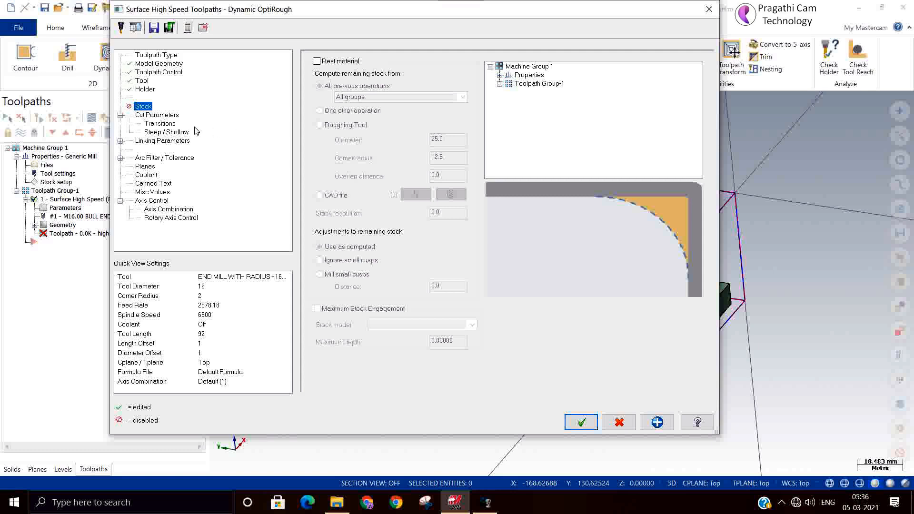
left_click(168, 116)
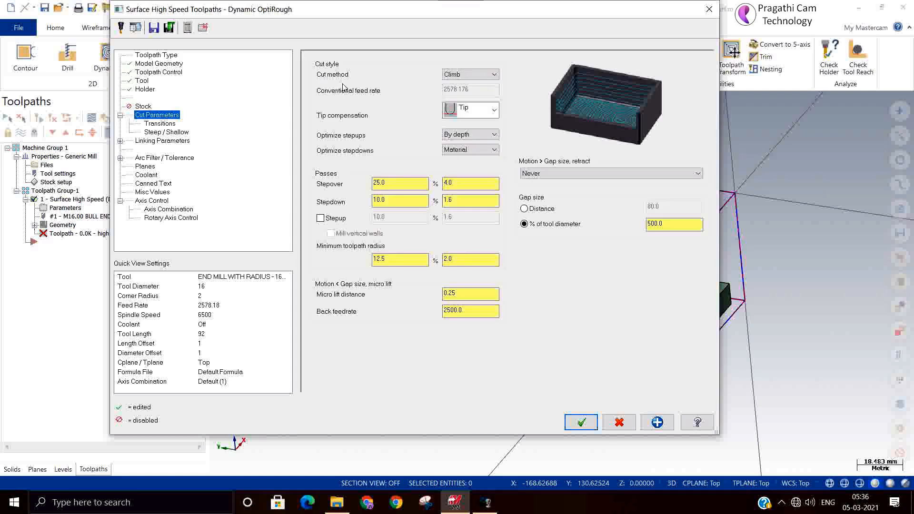
left_click(446, 76)
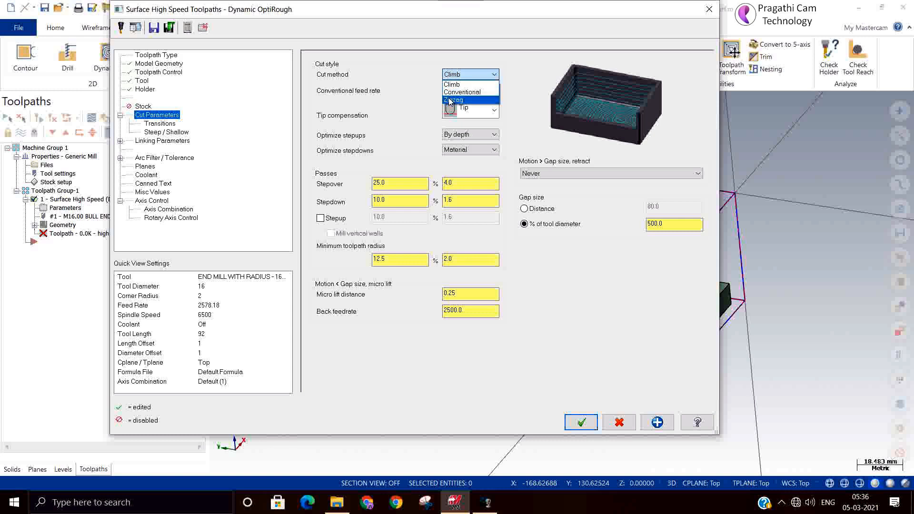
left_click(451, 87)
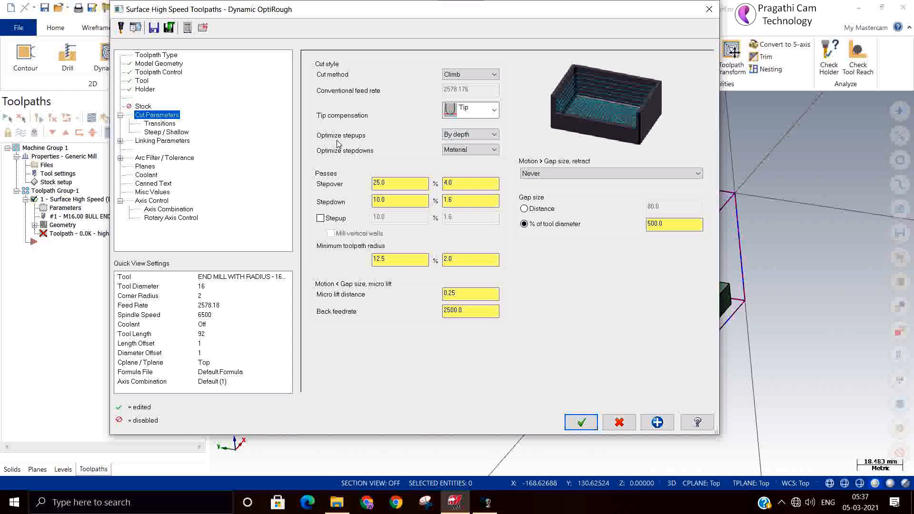
- Set Optimize stepups to Next closest, try Air for Optimize stepdowns, and return the stepdowns to Material
left_click(455, 136)
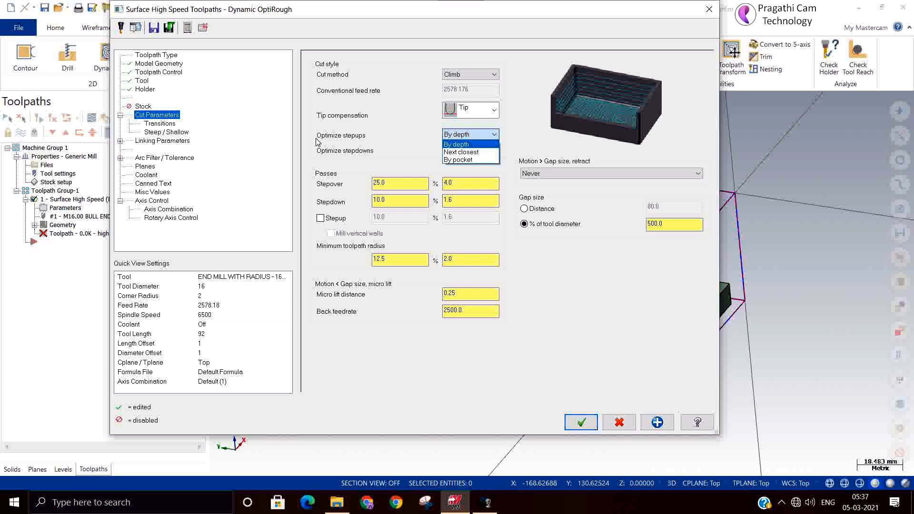
left_click(452, 151)
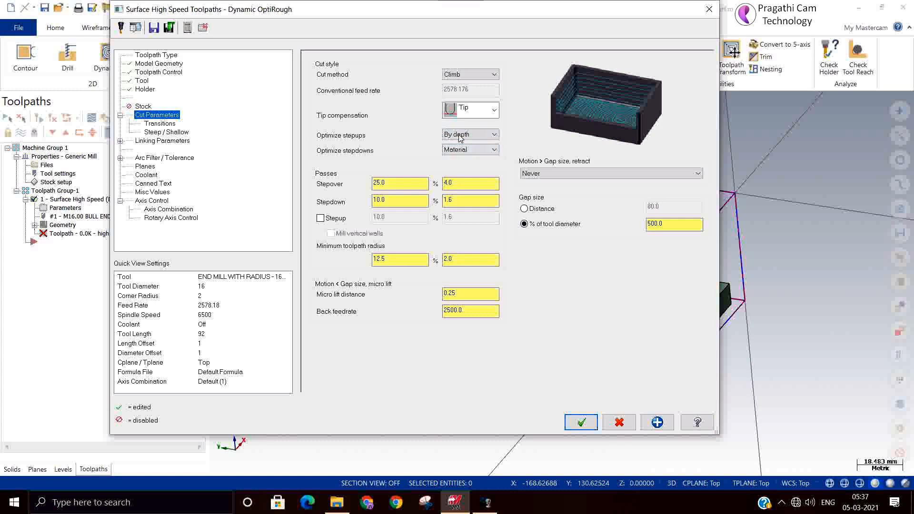
left_click(460, 135)
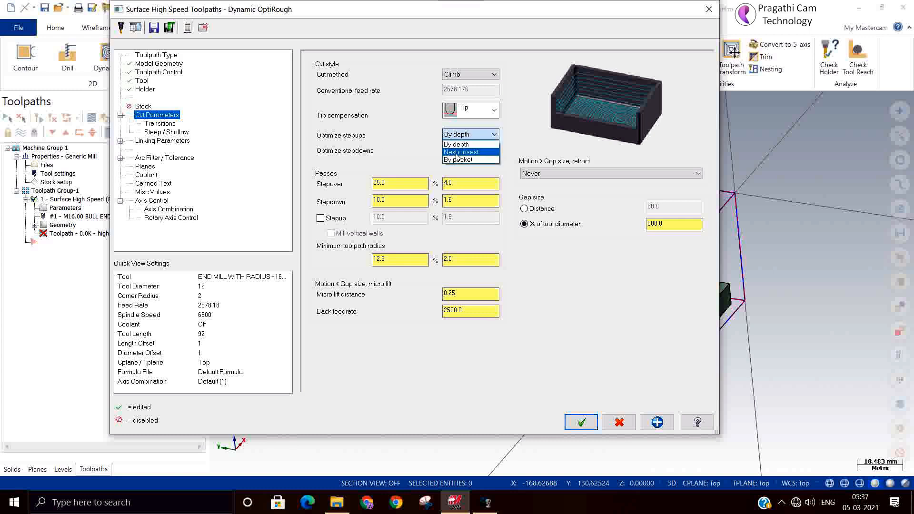
left_click(457, 150)
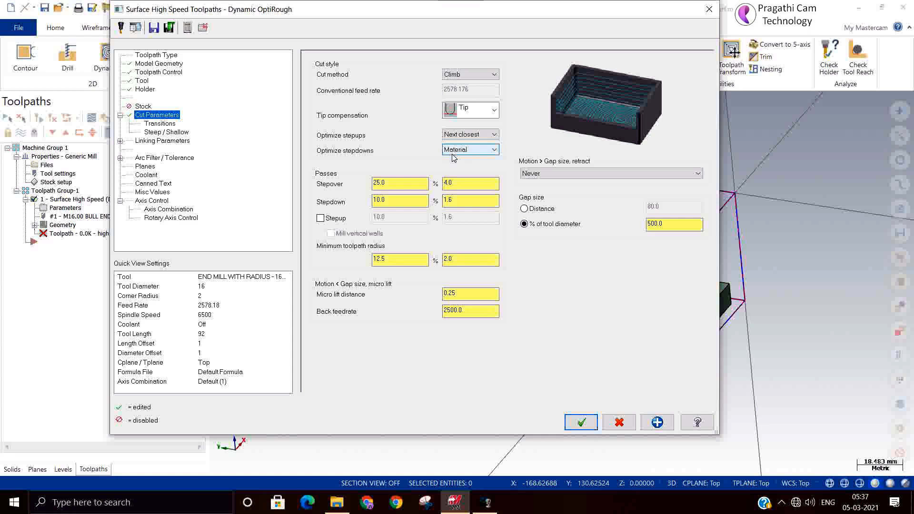
left_click(453, 153)
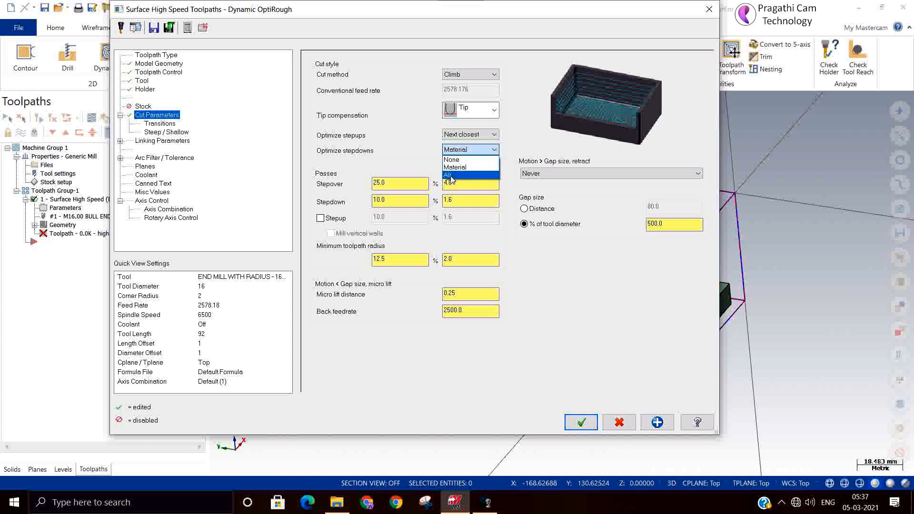
left_click(449, 175)
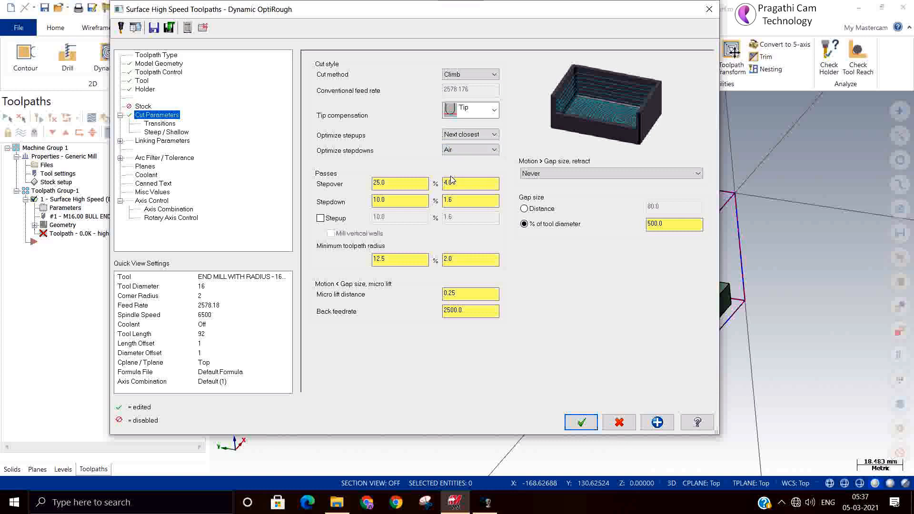
left_click(456, 150)
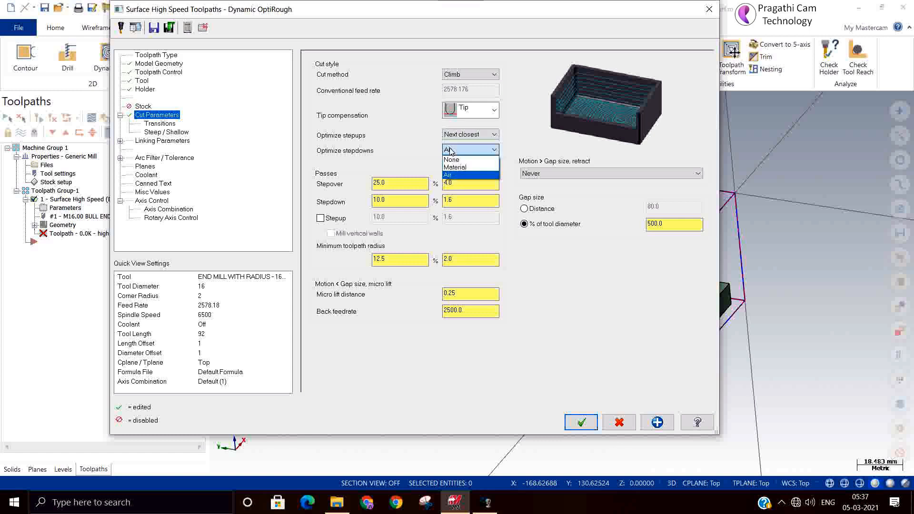
left_click(456, 168)
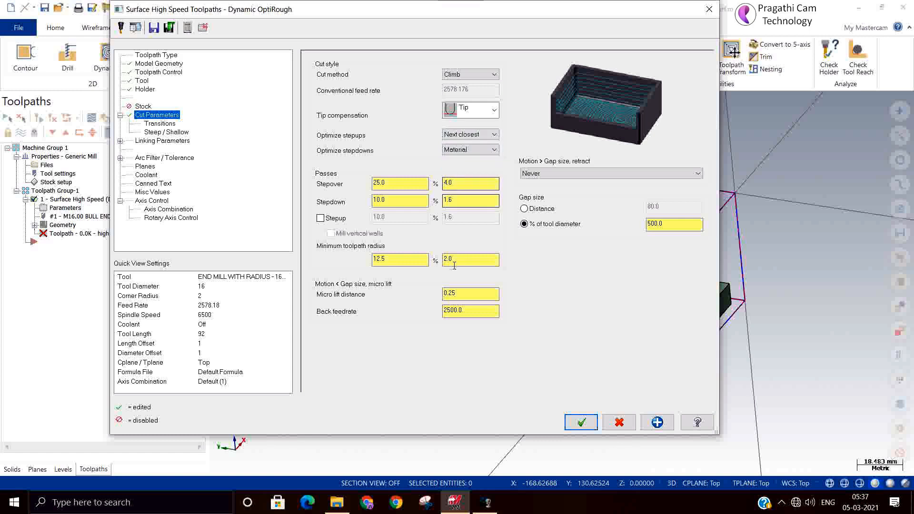
- Open the help page for the cut parameters, expand its parameters and read the cut method, tip compensation and By depth stepup descriptions
left_click(697, 423)
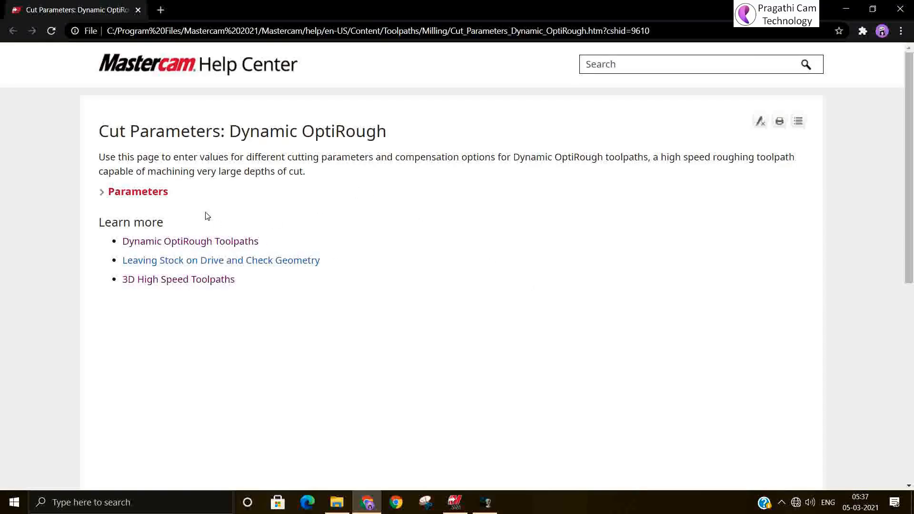
left_click(146, 192)
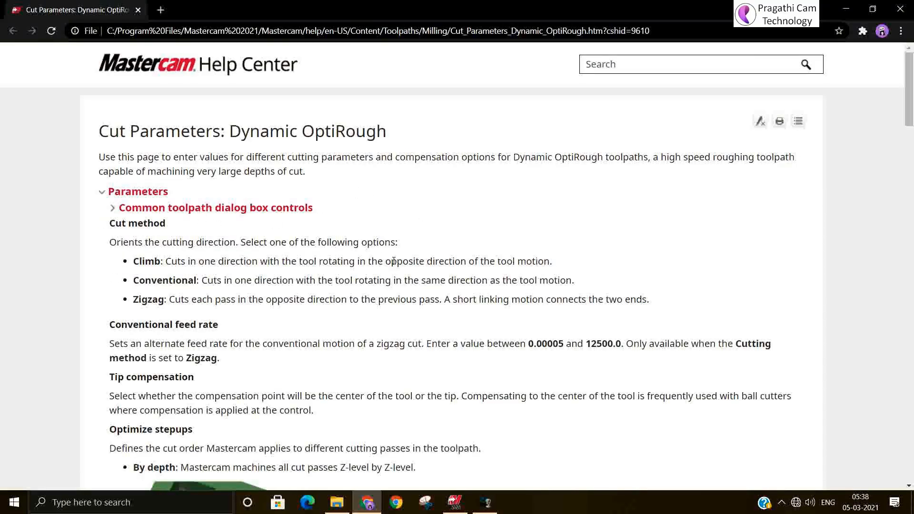
scroll(394, 261, "down", 5)
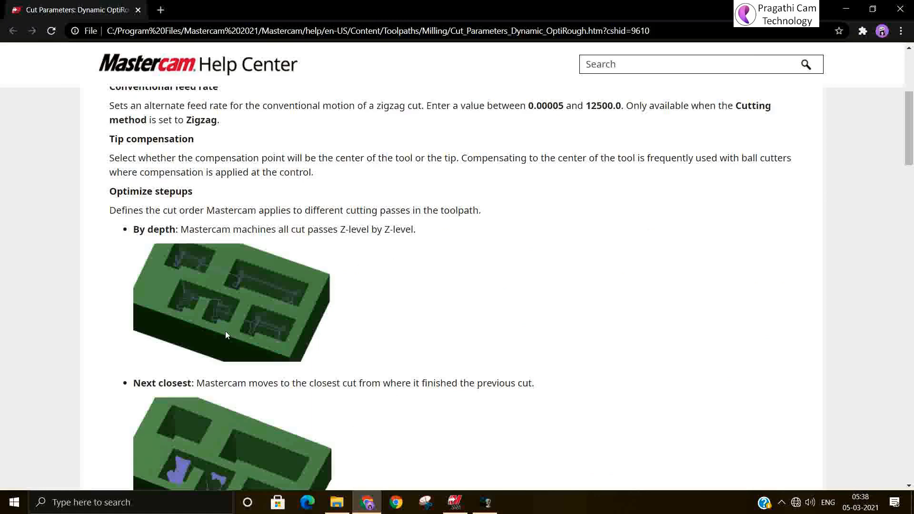
scroll(204, 315, "up", 5)
scroll(203, 315, "down", 6)
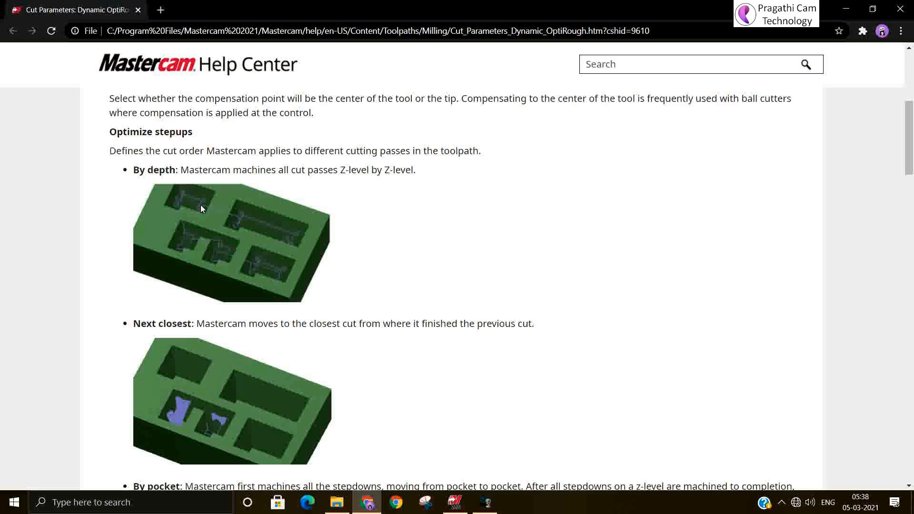
scroll(193, 294, "down", 3)
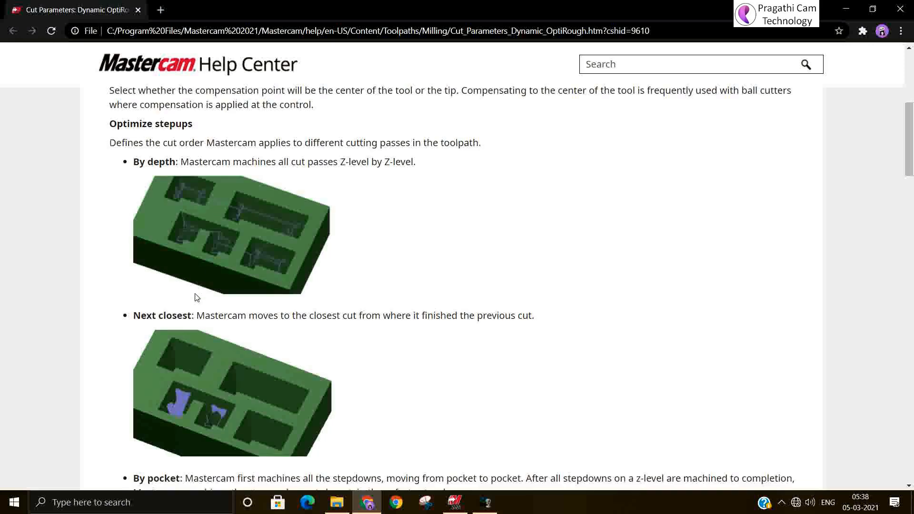
scroll(181, 297, "up", 3)
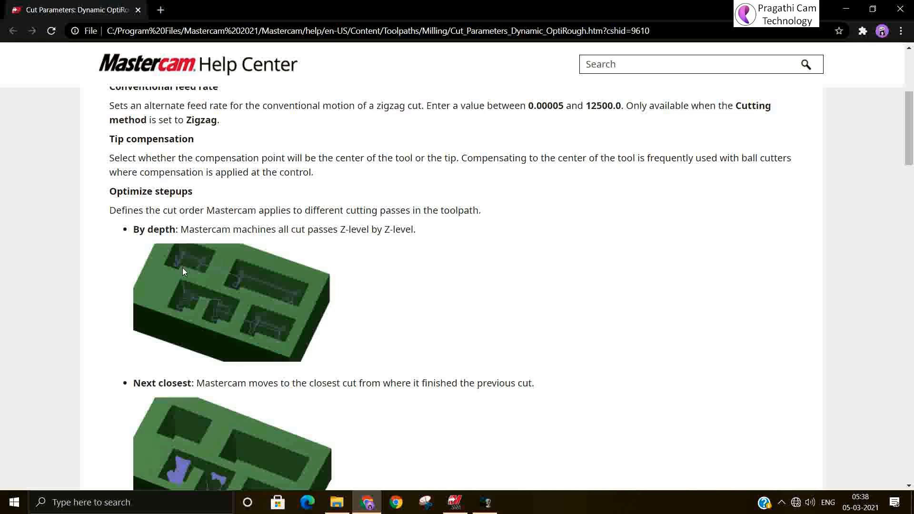
- Read the help on the Next closest and By pocket stepup orders and the stepdown optimization, and close the help page
scroll(182, 267, "down", 3)
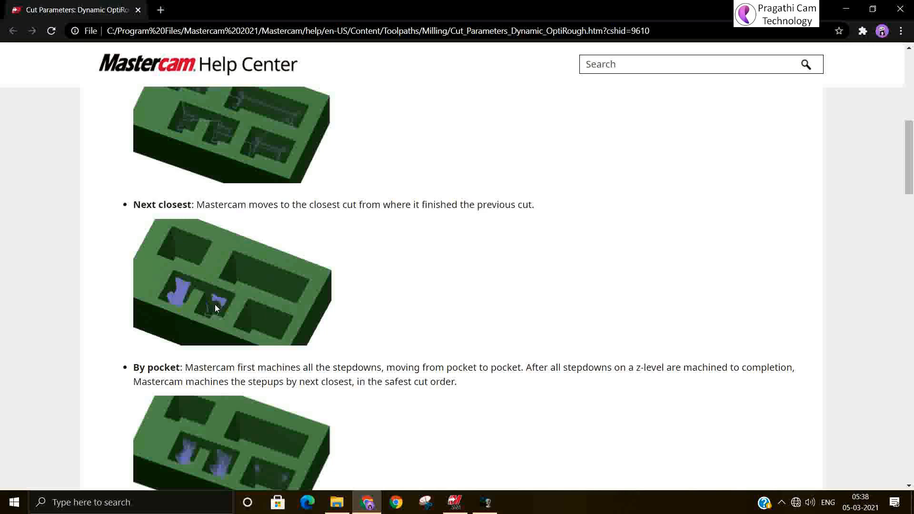
scroll(215, 304, "down", 1)
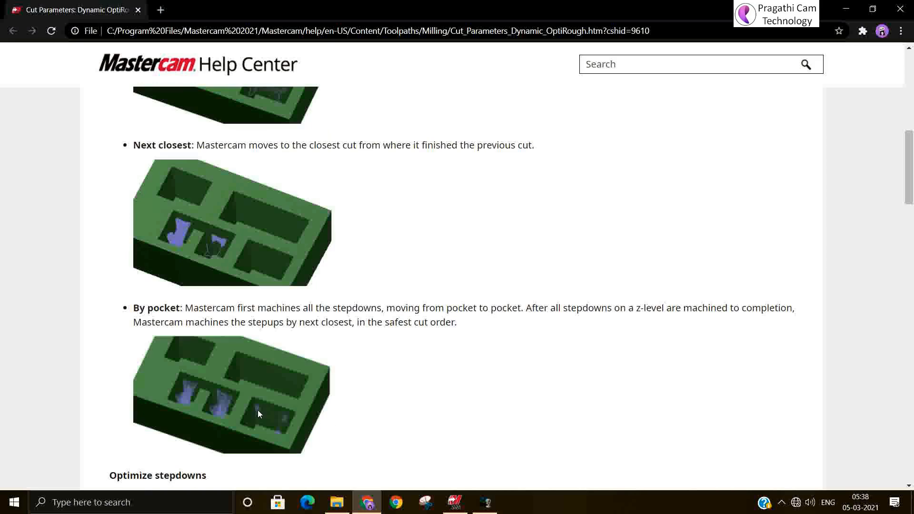
scroll(251, 381, "down", 1)
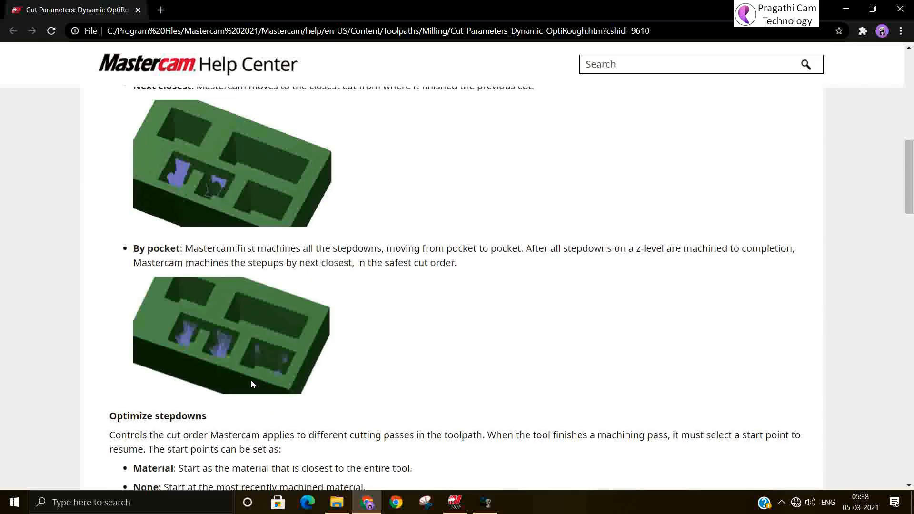
scroll(251, 380, "down", 1)
scroll(252, 384, "up", 7)
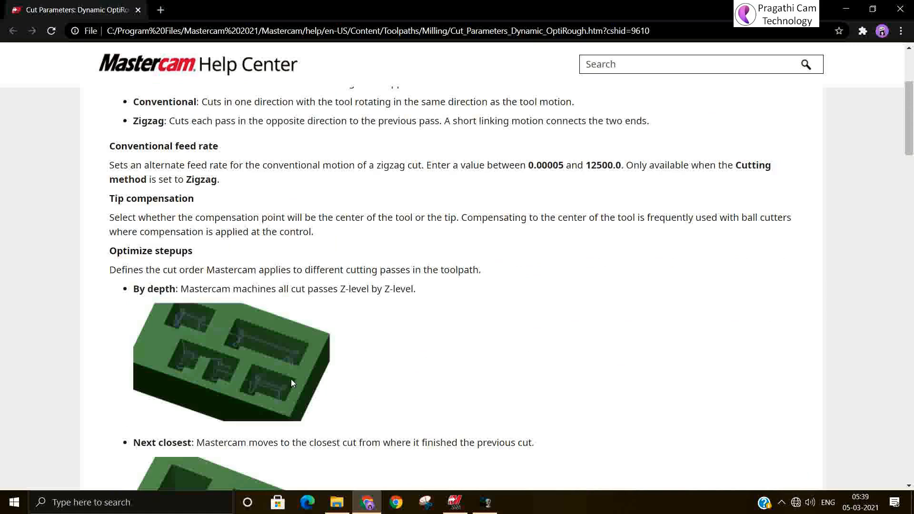
left_click(907, 7)
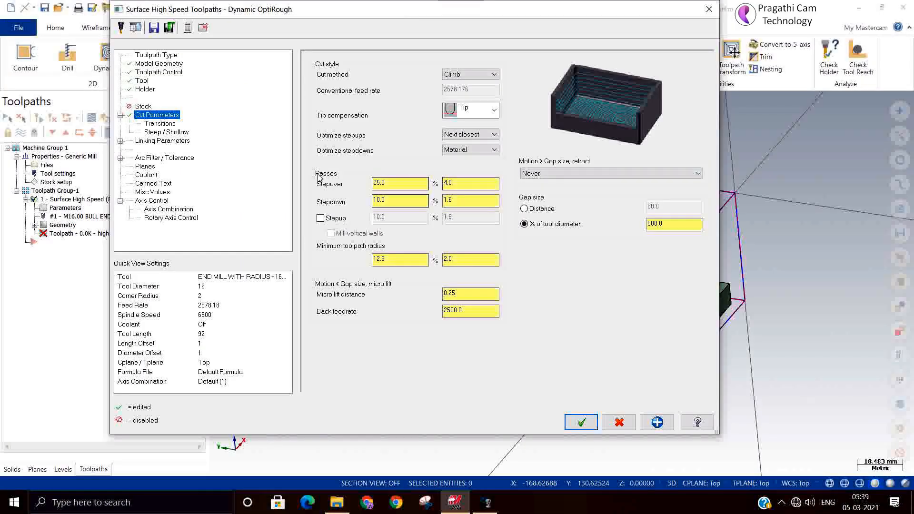
- Set Optimize stepups to By depth and keep Optimize stepdowns at Material
left_click(464, 150)
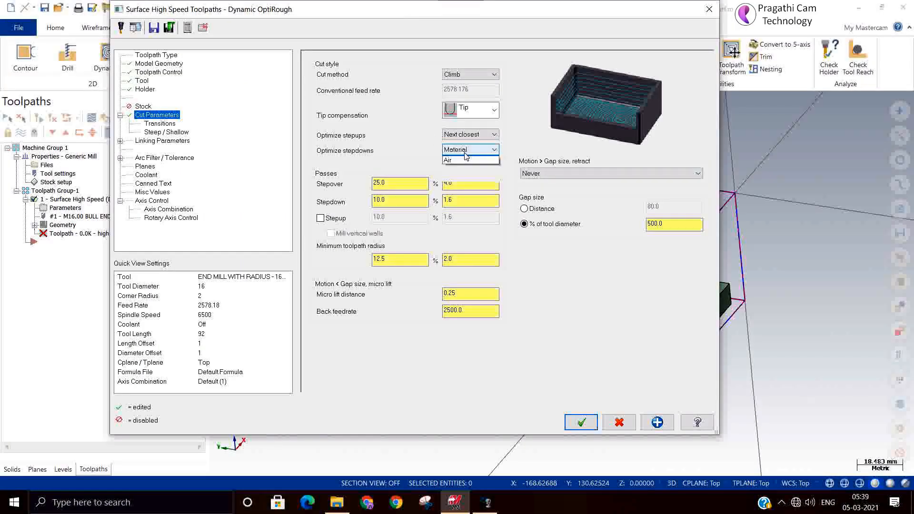
left_click(465, 150)
left_click(470, 134)
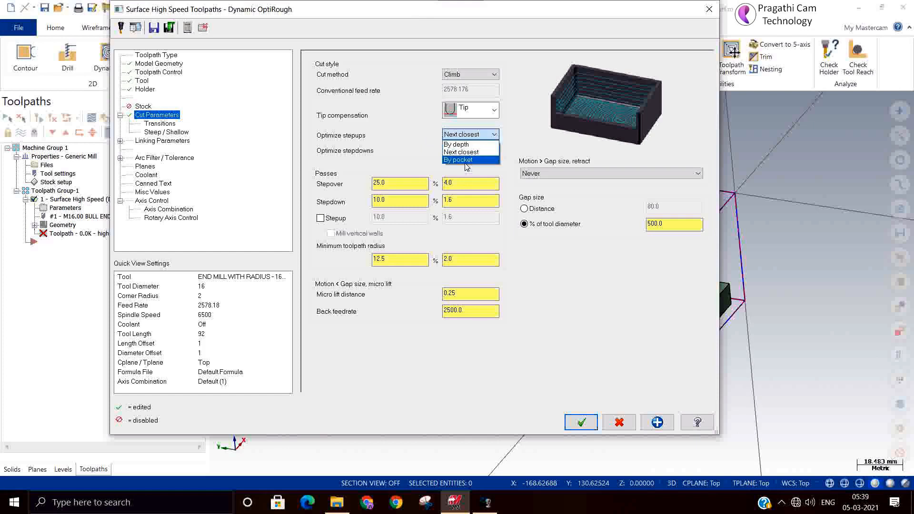
left_click(456, 144)
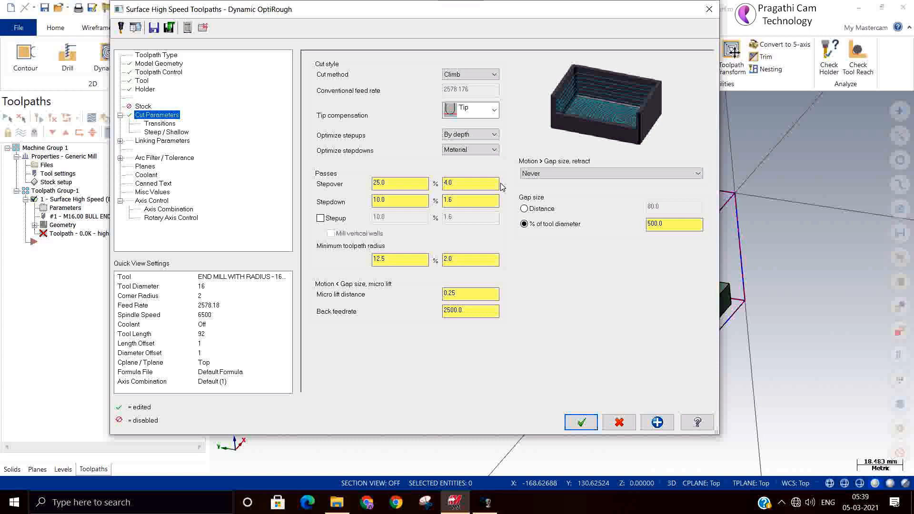
left_click(467, 136)
left_click(467, 136)
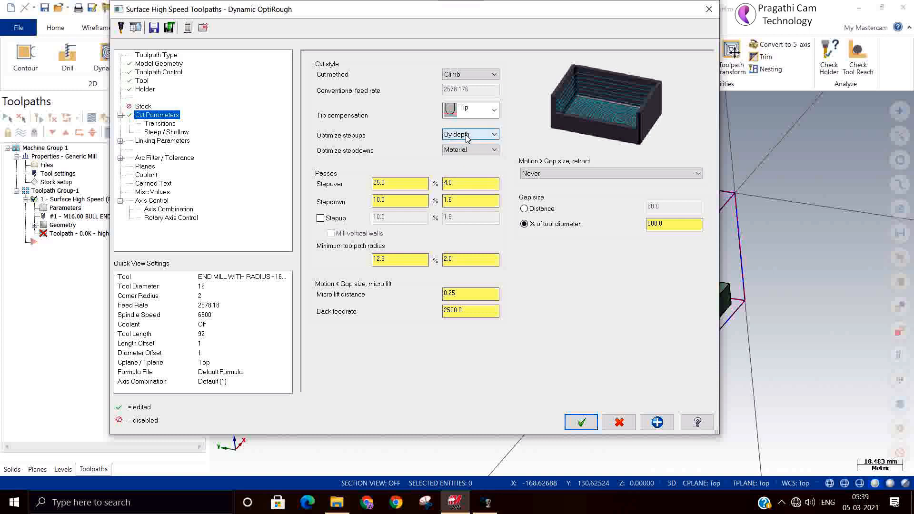
- Set the stepover to 20% and the stepdown to 25% in the cut parameters' passes
left_click(399, 179)
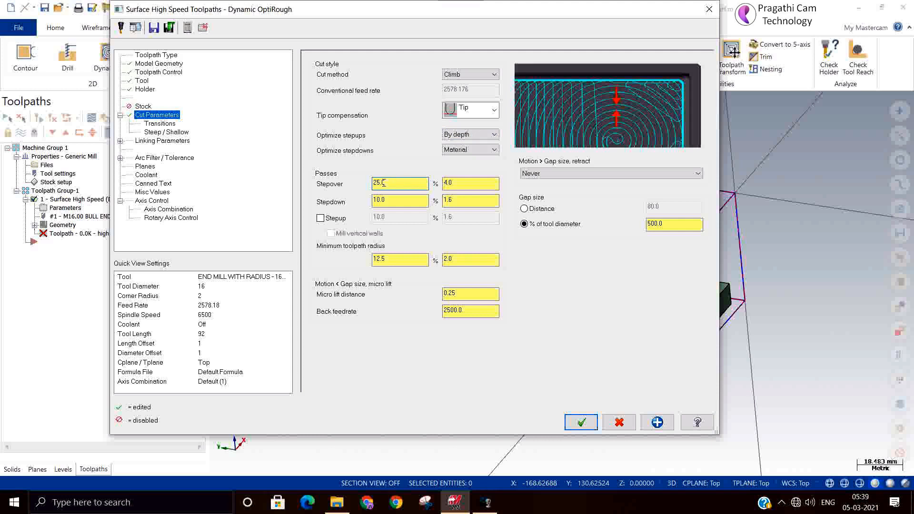
left_click_drag(384, 183, 338, 190)
type("20")
left_click(398, 200)
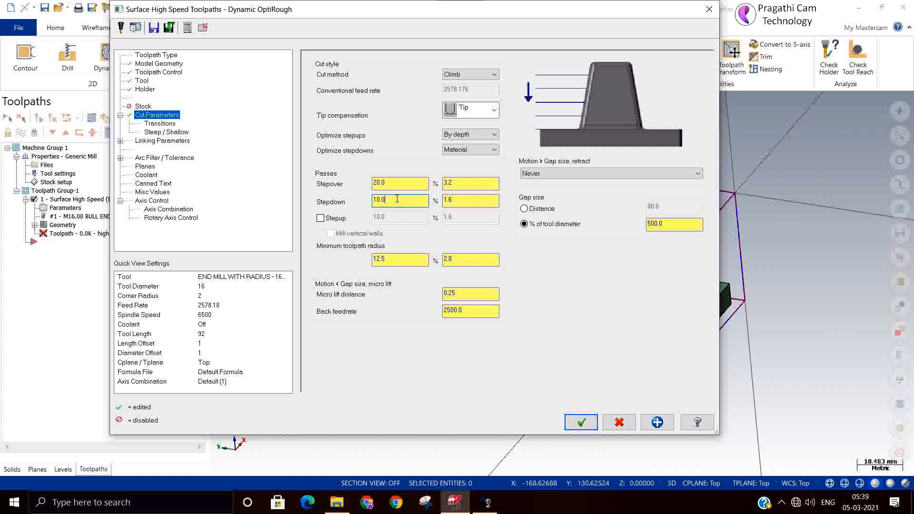
key("BackSpace")
key("BackSpace")
key("BackSpace")
key("BackSpace")
type("25")
left_click(452, 199)
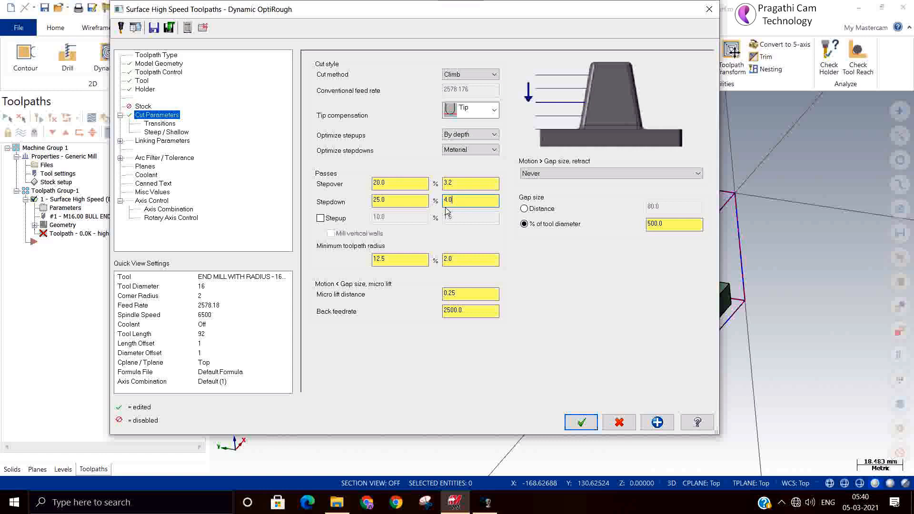
left_click(473, 181)
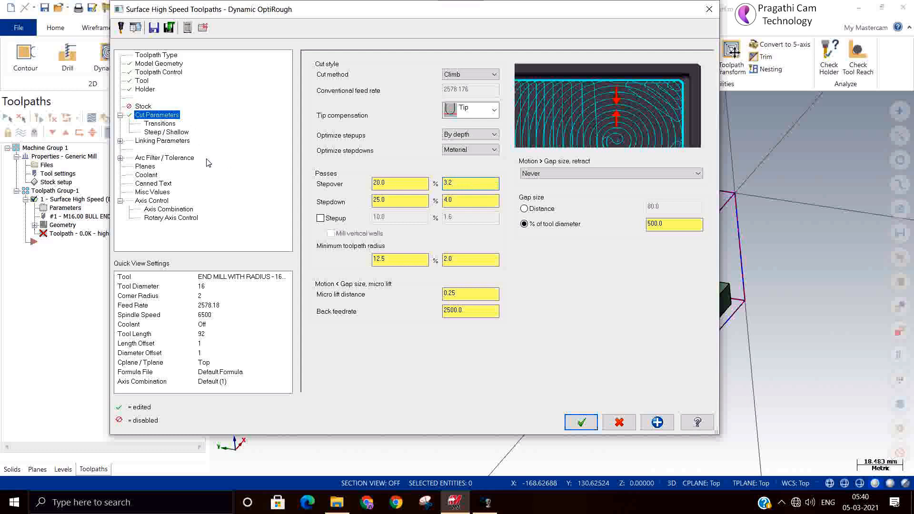
- Set the 16 mm end mill's feed rate to 3000 and spindle speed to 8500 in the tool settings
left_click(144, 81)
double_click(699, 205)
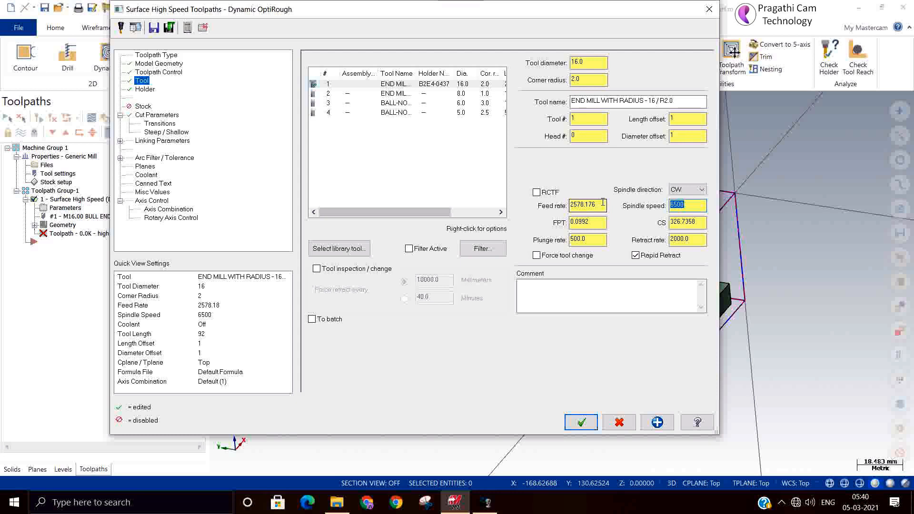
left_click_drag(602, 202, 568, 205)
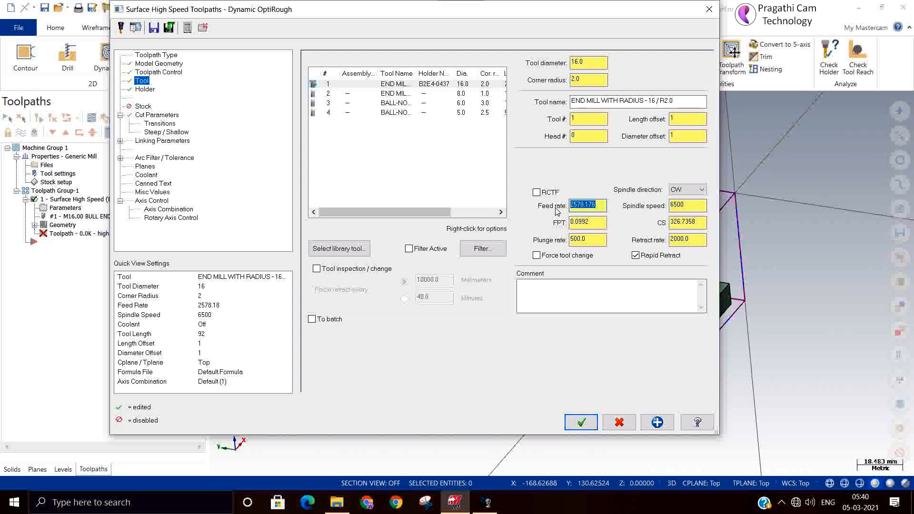
type("3000")
double_click(685, 205)
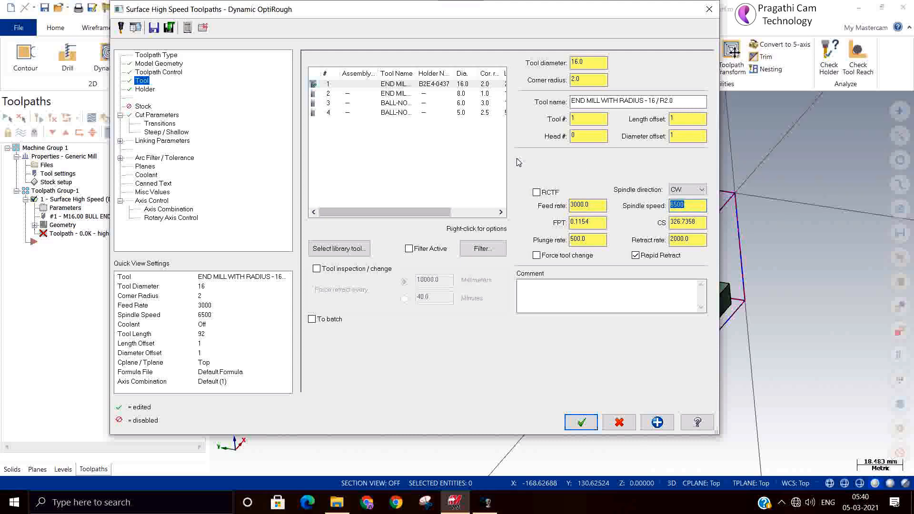
type("85000")
key("BackSpace")
- Examine the stepover and stepdown illustrations in the cut parameters' passes
left_click(169, 118)
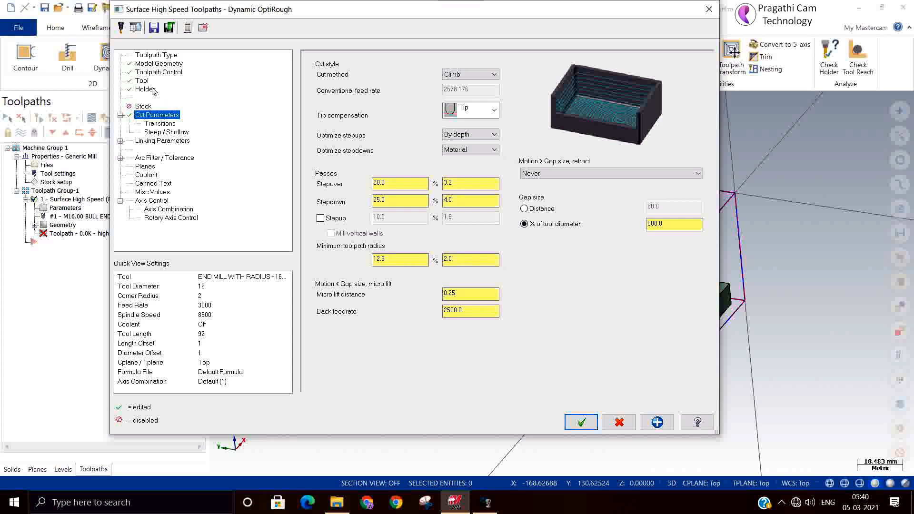
left_click(388, 187)
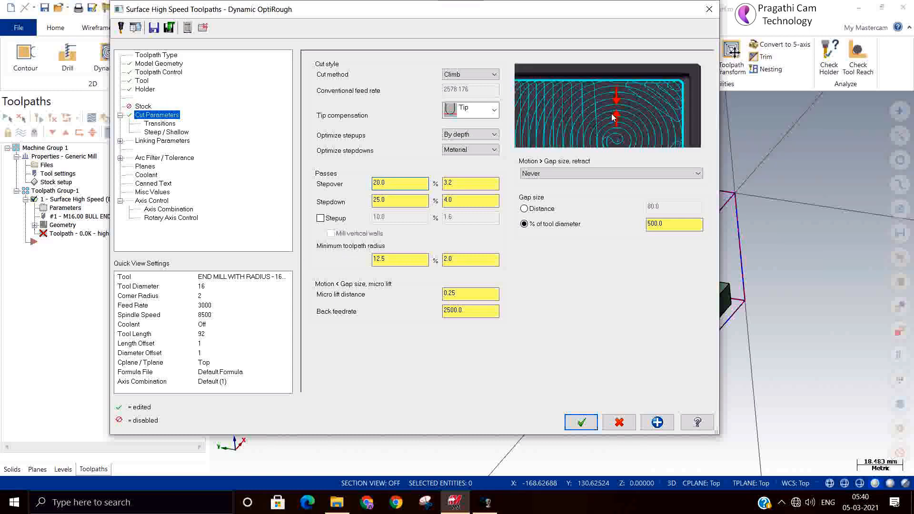
left_click(383, 200)
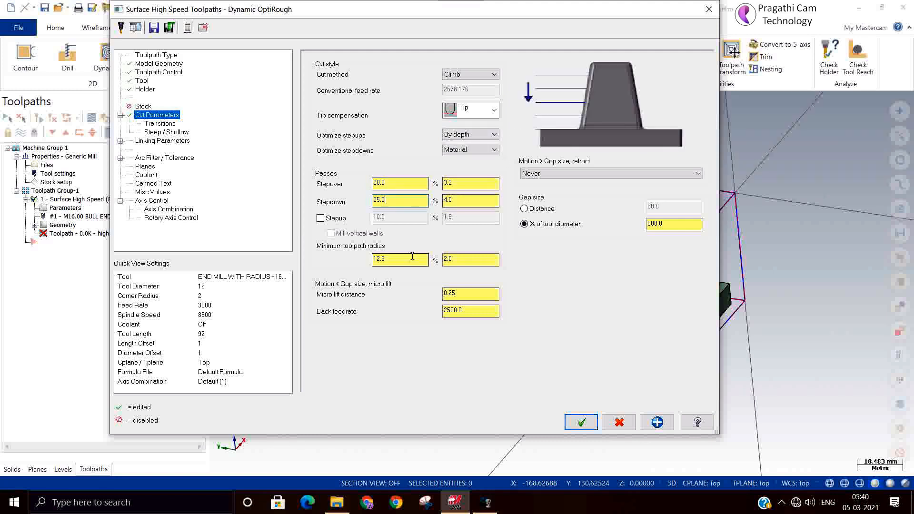
- Try the Stepup option together with Mill vertical walls in the passes, and leave Stepup disabled
left_click(320, 218)
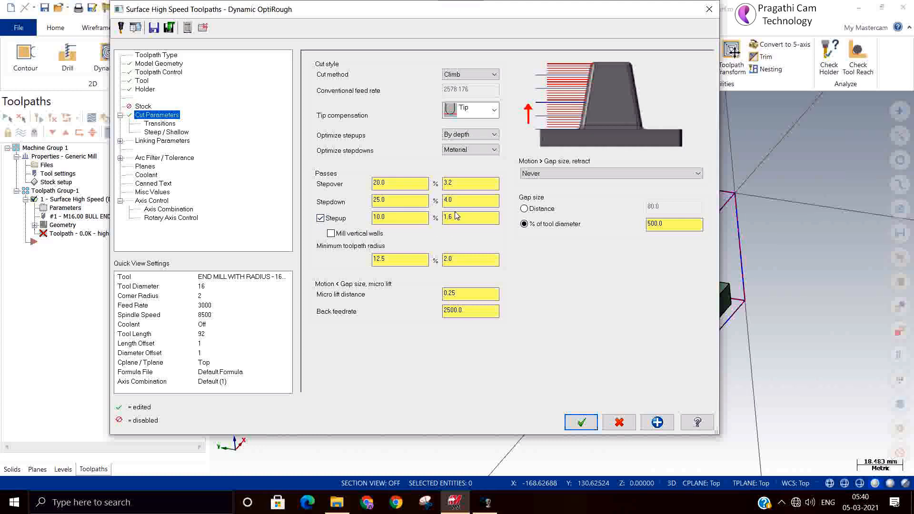
left_click(379, 223)
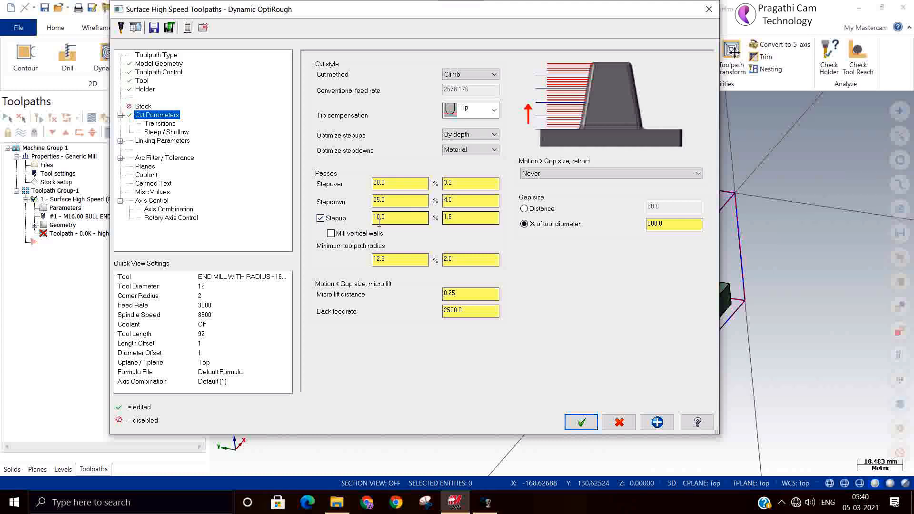
left_click(321, 218)
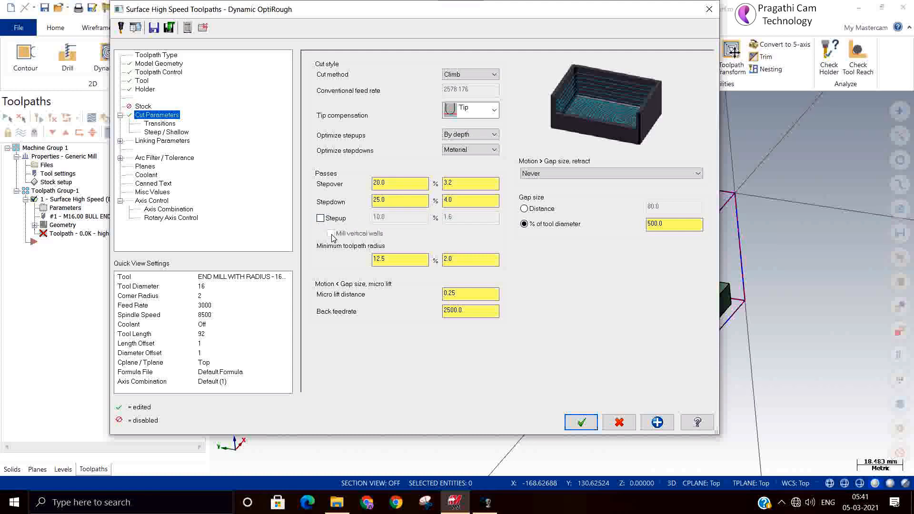
left_click(321, 218)
left_click(331, 234)
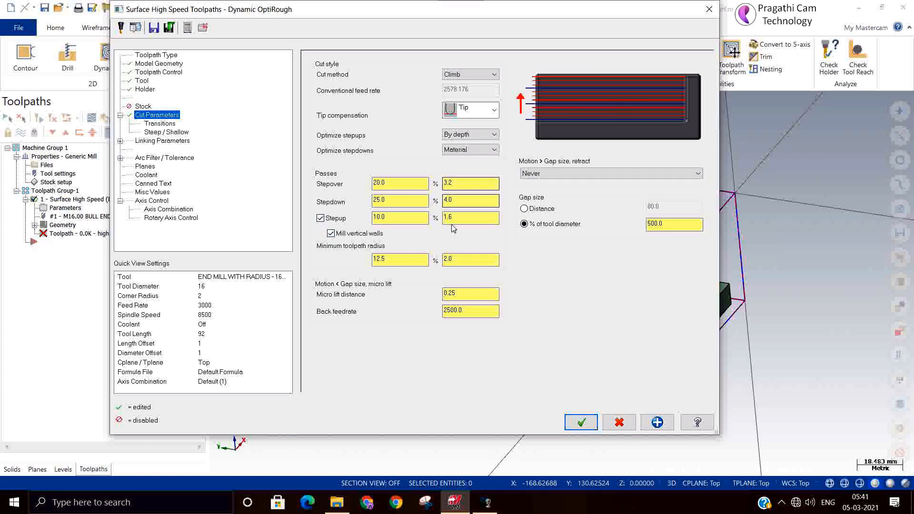
left_click(321, 219)
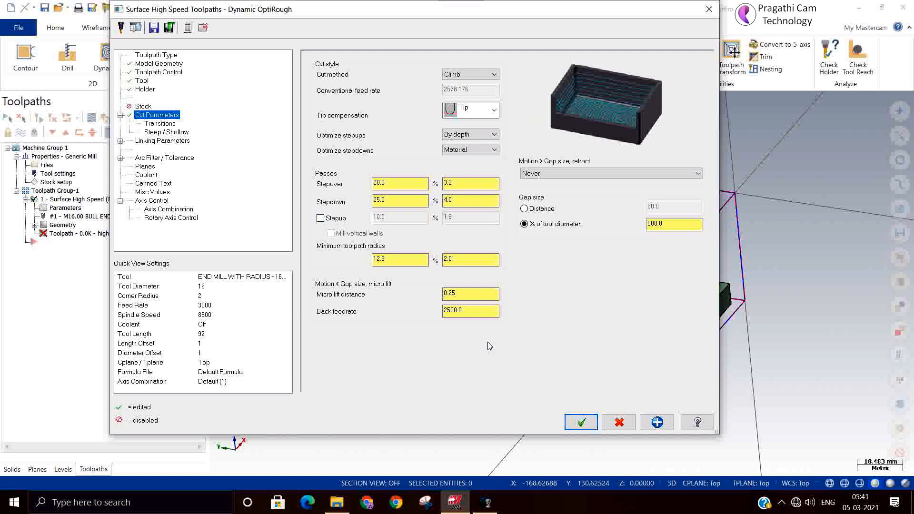
- Set the minimum toolpath radius to 15% in the cut parameters
left_click(453, 312)
mouse_move(689, 117)
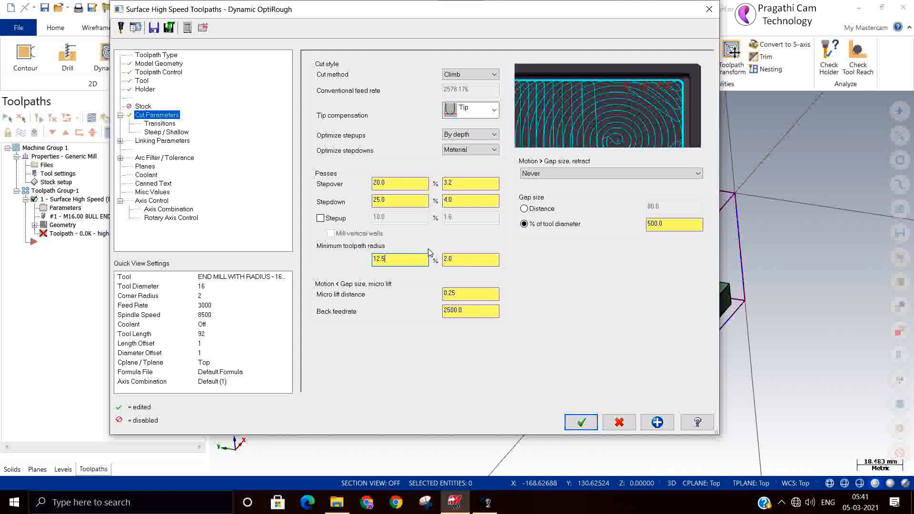
left_click(457, 260)
left_click(399, 260)
double_click(399, 260)
type("15")
key("Return")
- Examine the micro lift distance and back feedrate, and compare the Distance and % of tool diameter gap size options
left_click(470, 297)
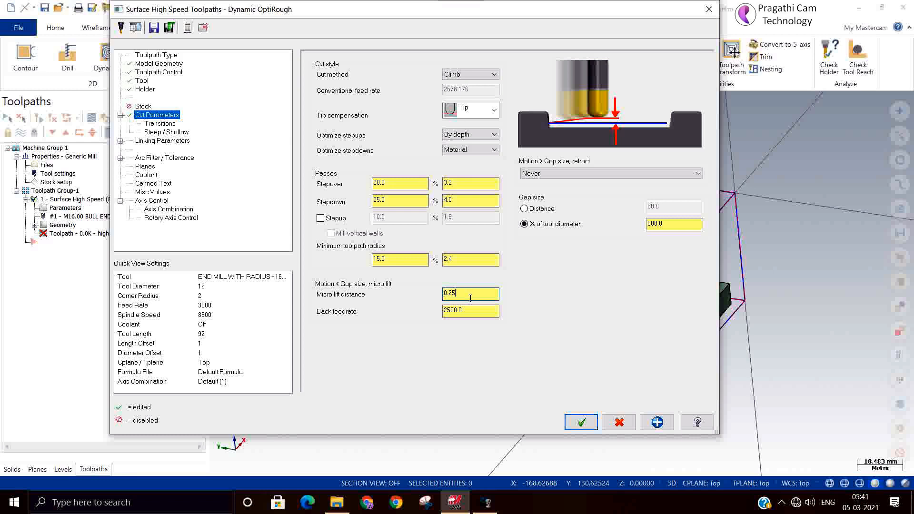
left_click(480, 312)
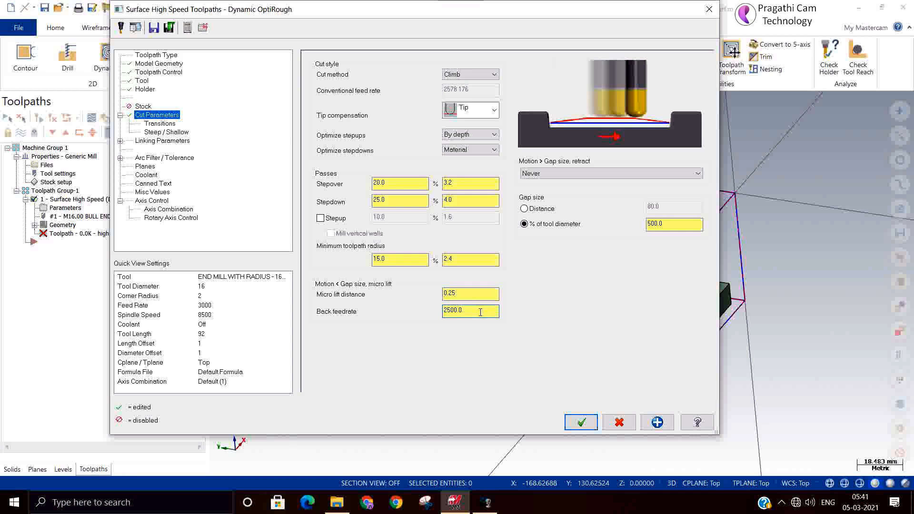
left_click(477, 293)
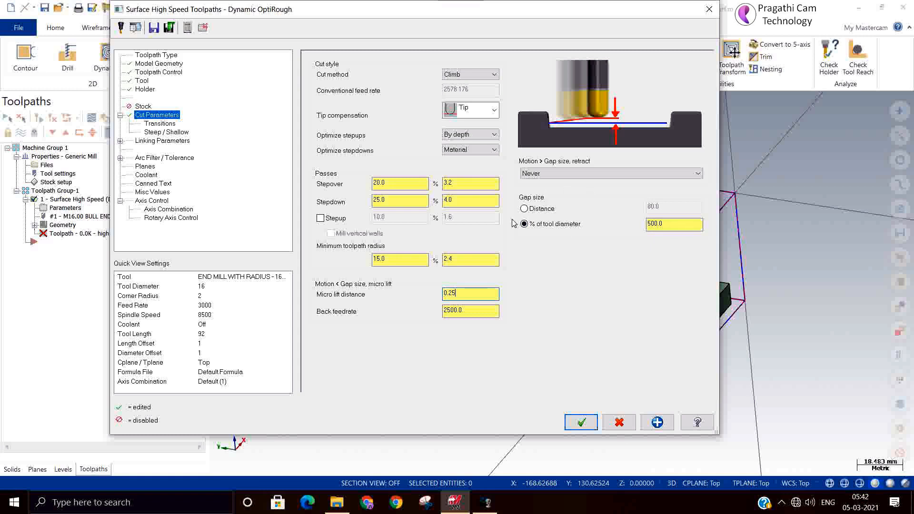
left_click(524, 209)
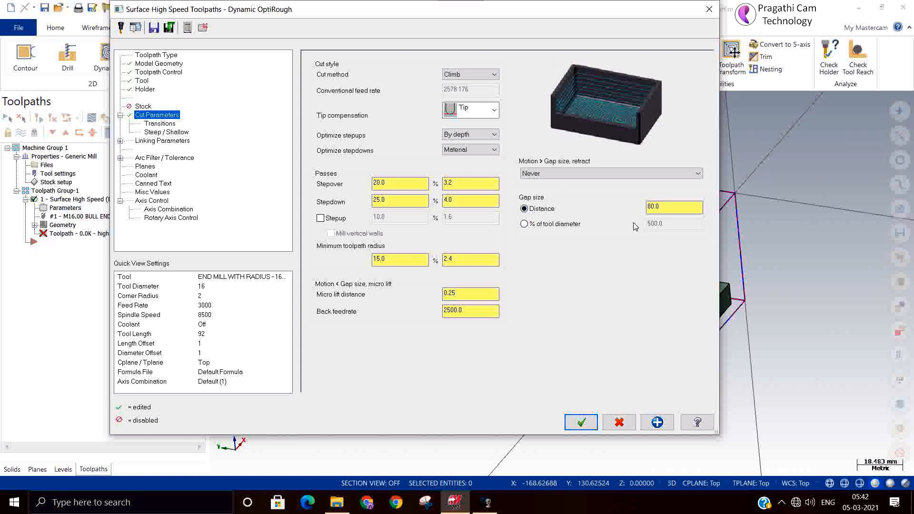
left_click(524, 224)
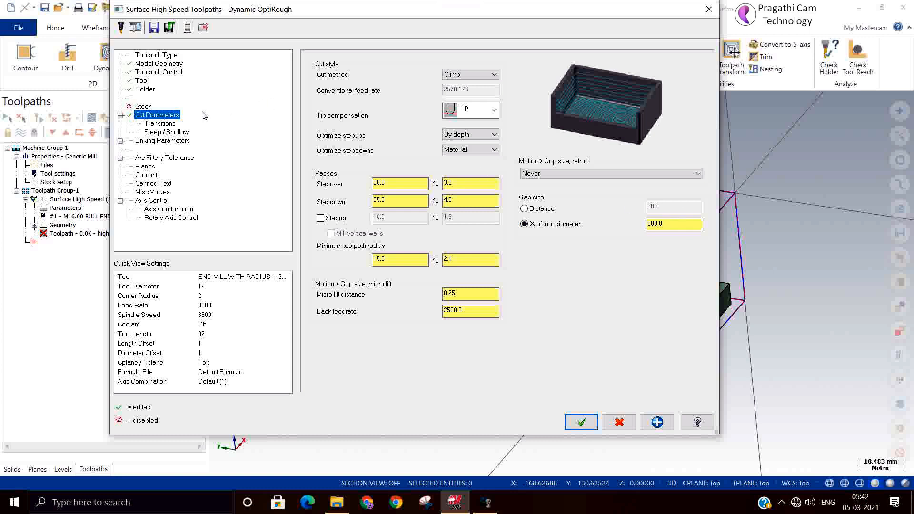
- Try the helix with full medial burial, helix with trochoid medial, Profile and Medial entry methods in the transitions
left_click(159, 125)
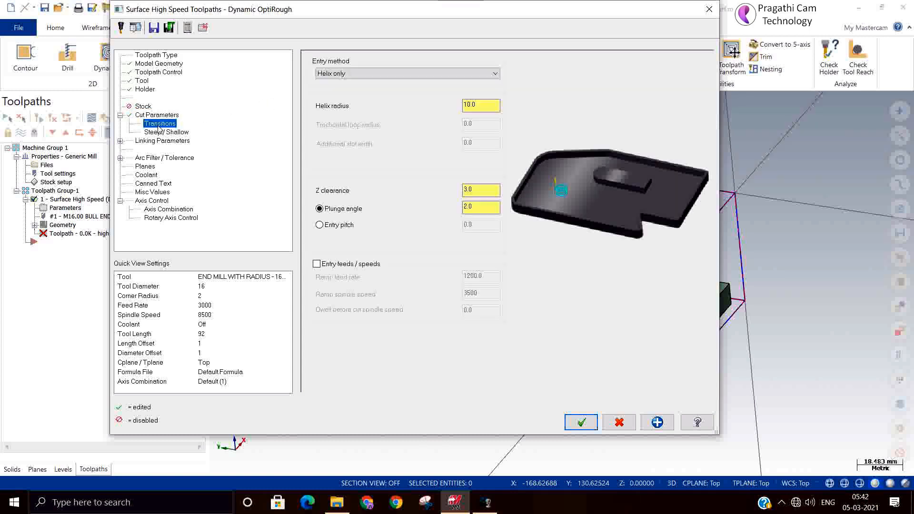
left_click(384, 74)
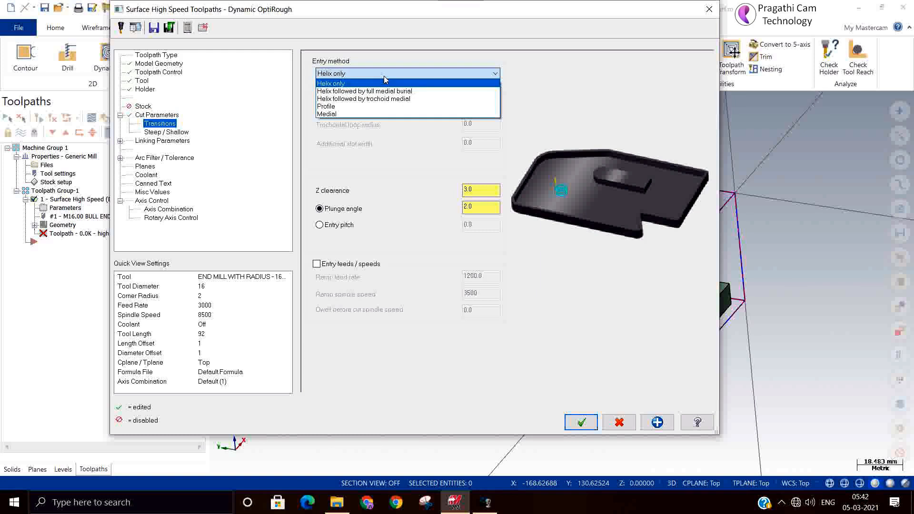
left_click(379, 84)
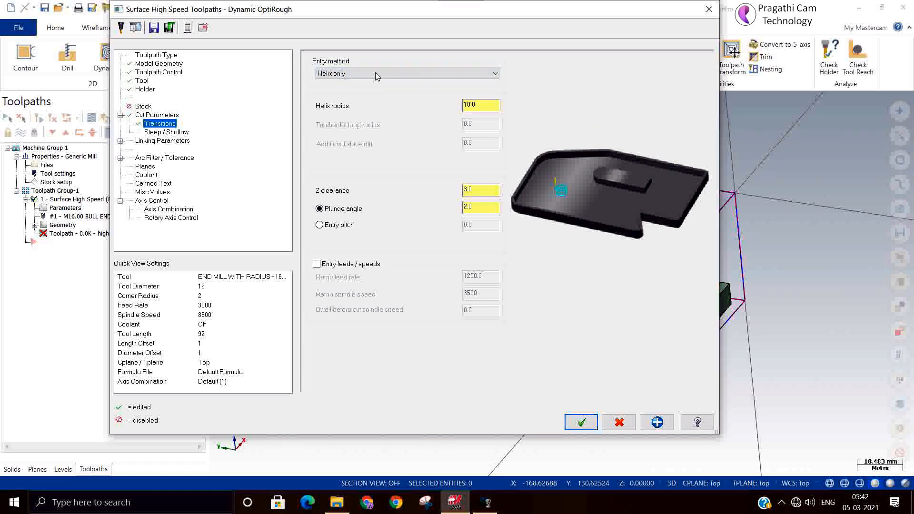
left_click(376, 74)
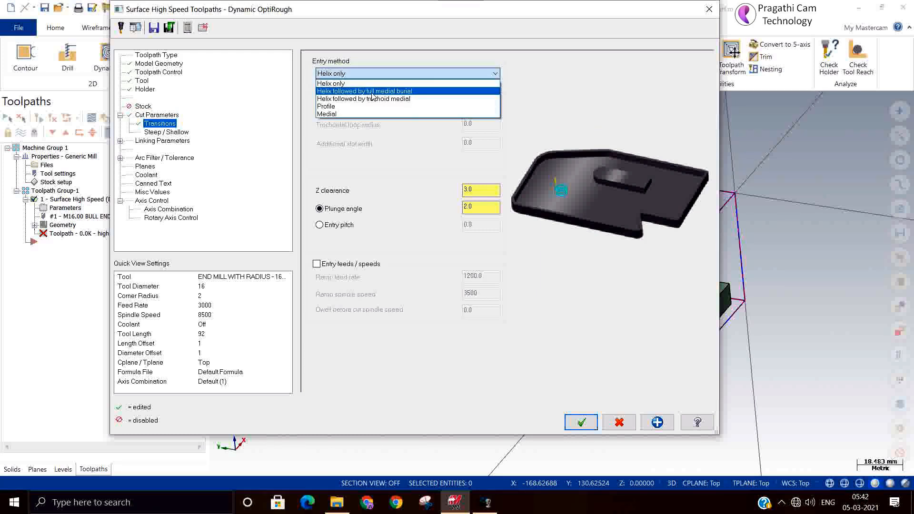
left_click(373, 91)
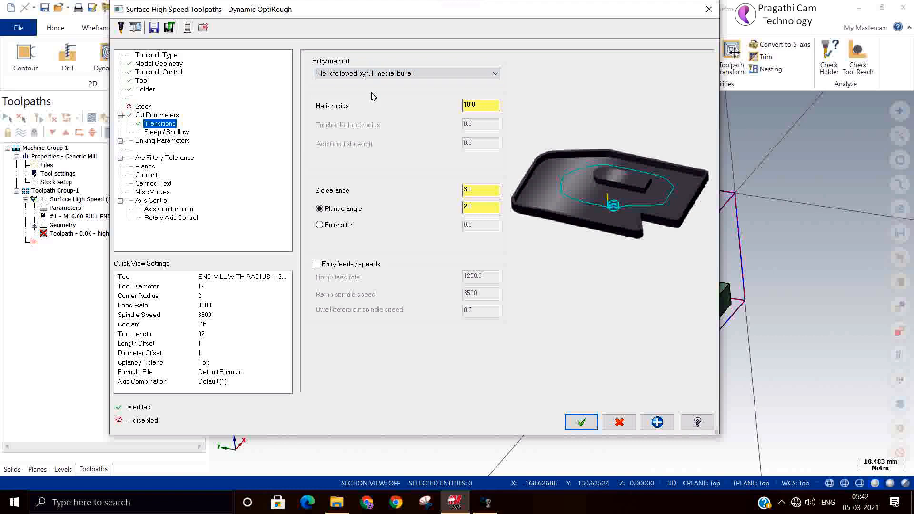
left_click(390, 74)
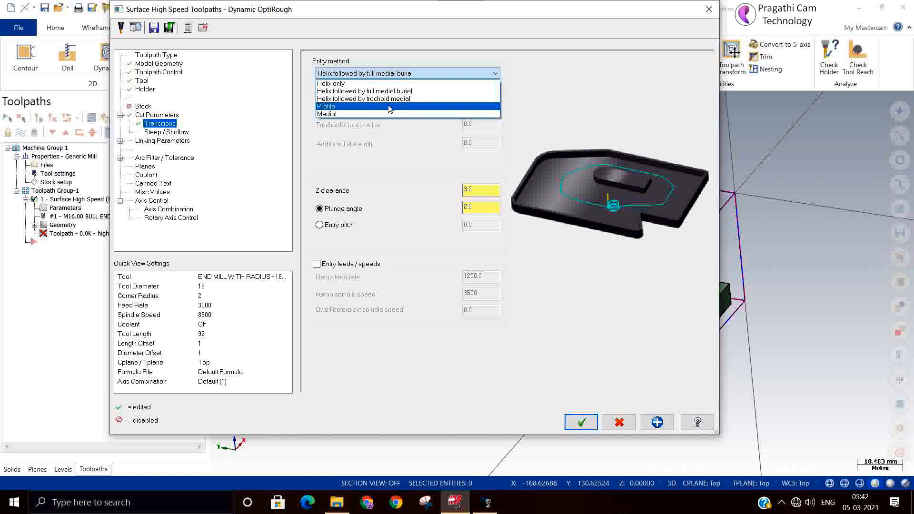
left_click(390, 99)
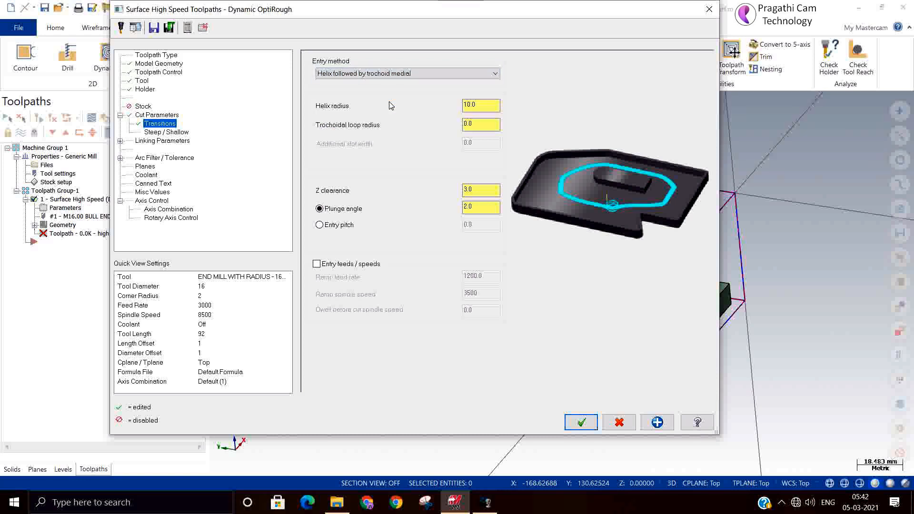
left_click(392, 76)
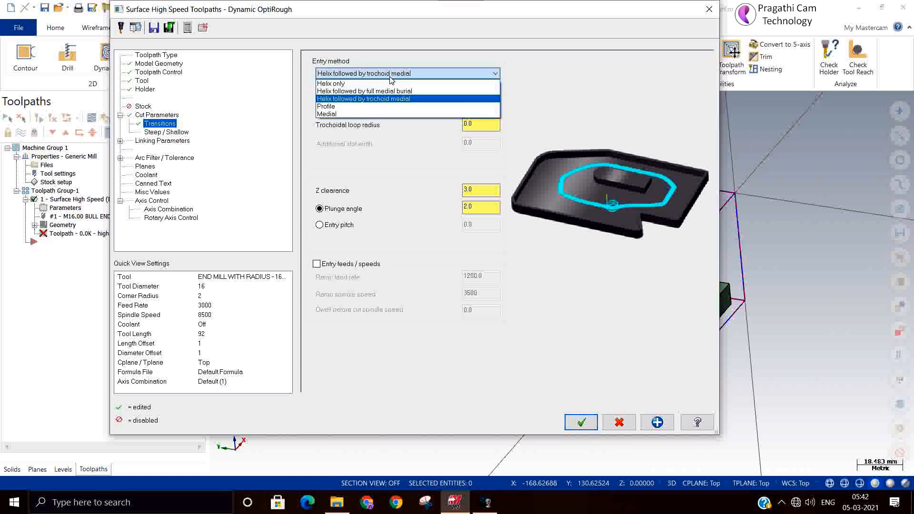
key("Escape")
left_click(376, 74)
left_click(357, 106)
left_click(358, 74)
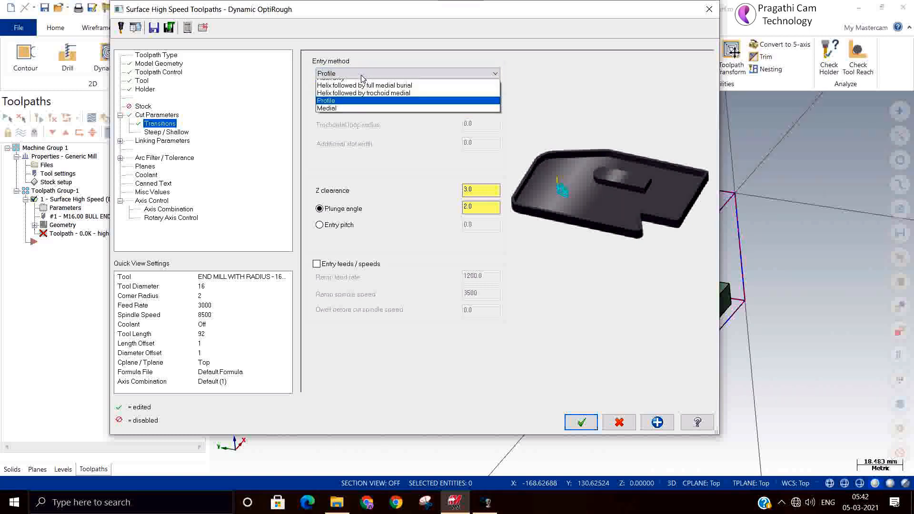
left_click(349, 114)
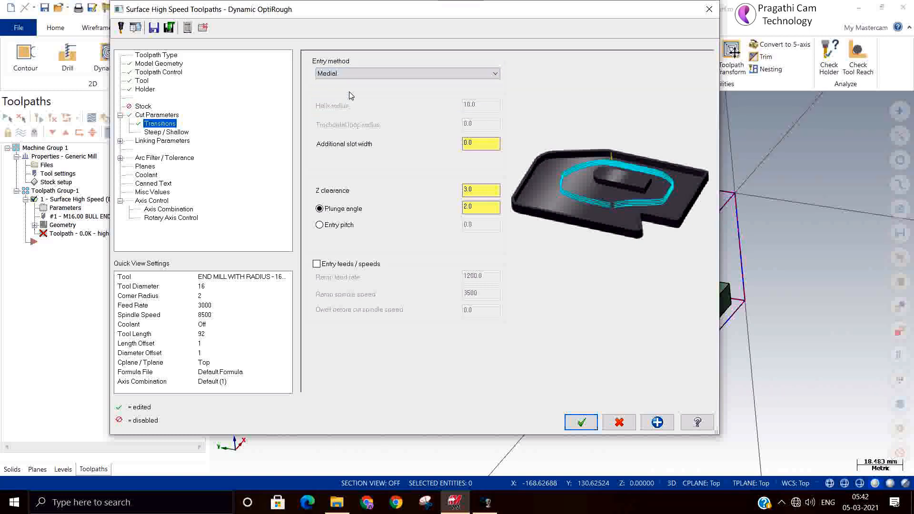
- Set the entry method to Helix only, and examine the helix radius, plunge angle and Z clearance
left_click(353, 76)
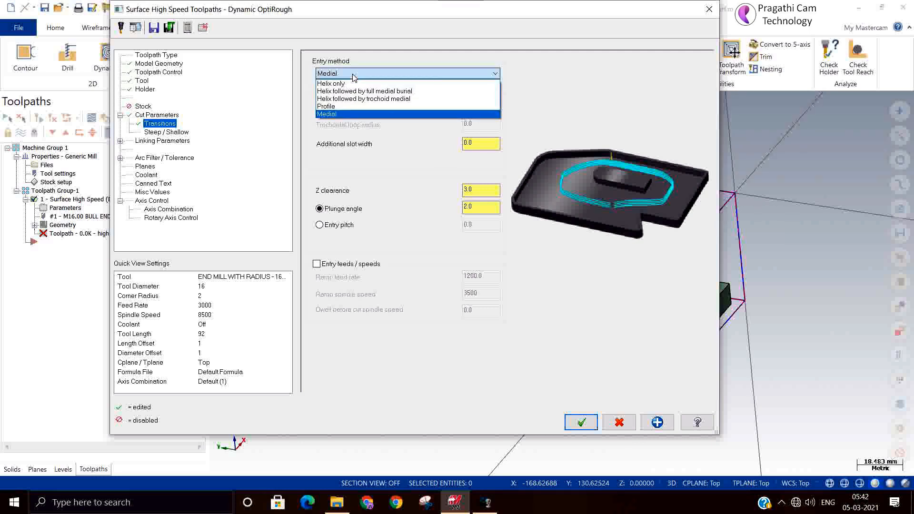
left_click(354, 75)
left_click(354, 75)
left_click(351, 83)
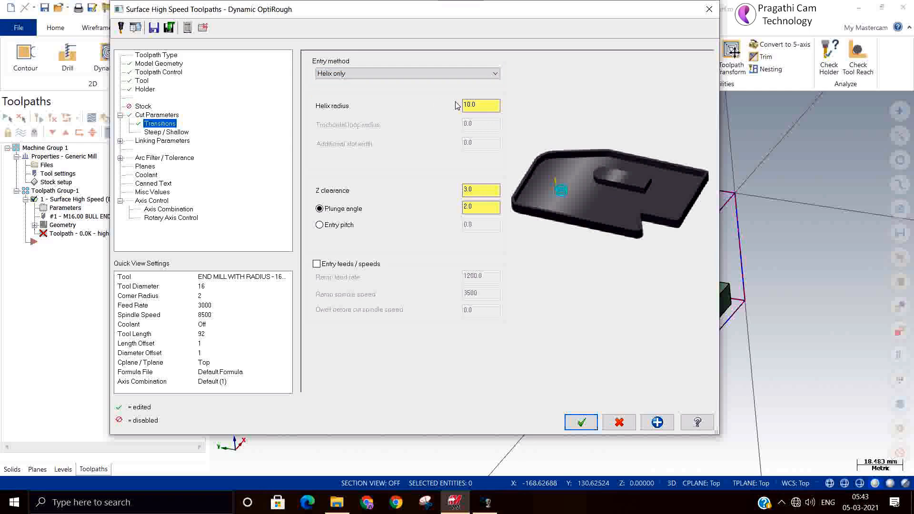
left_click(482, 104)
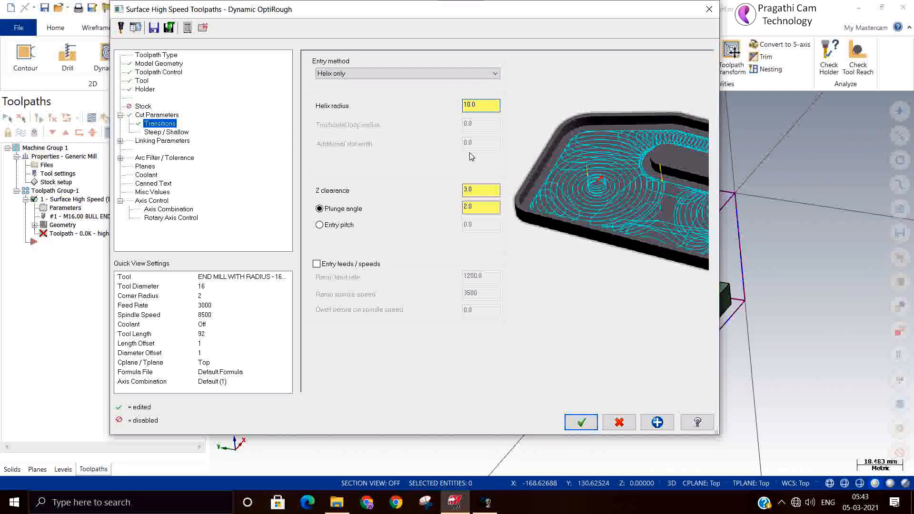
left_click(480, 207)
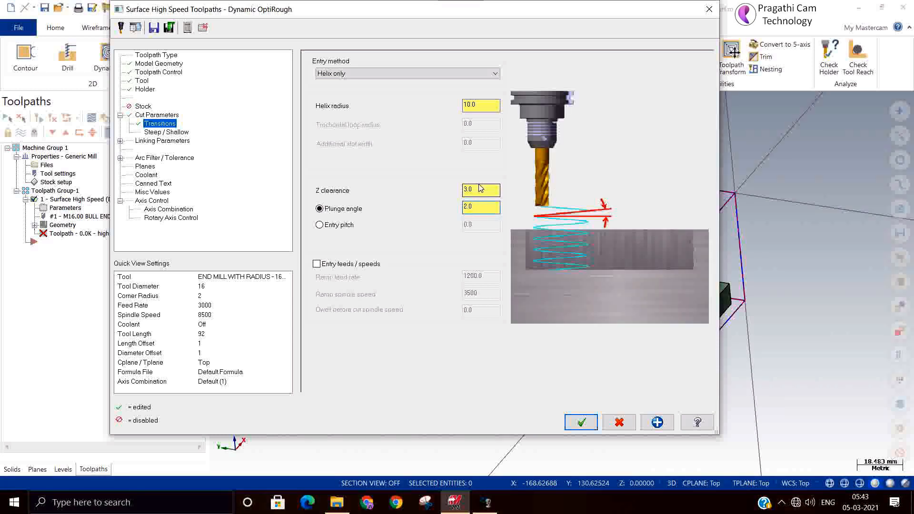
left_click(478, 188)
- Enable the separate entry feeds and speeds in the transitions, and compare them with the tool's feed and spindle settings
left_click(317, 264)
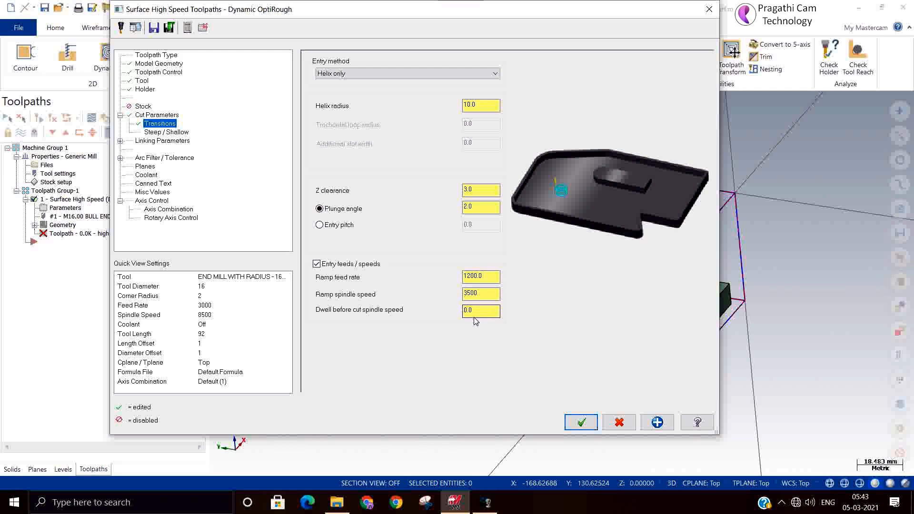
left_click(480, 292)
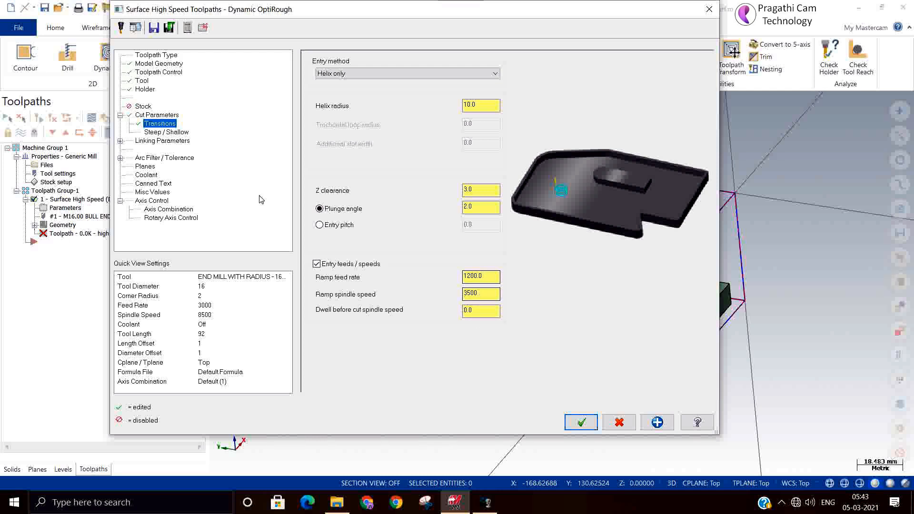
left_click(142, 80)
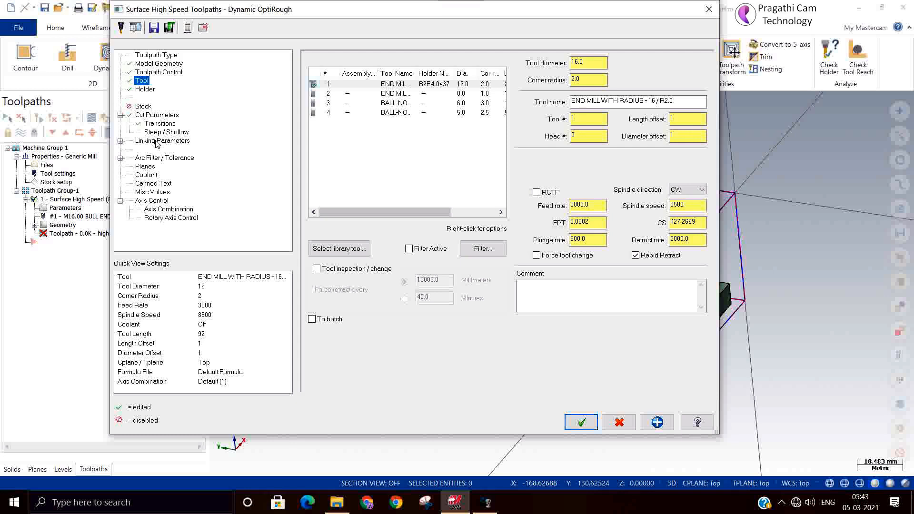
left_click(161, 123)
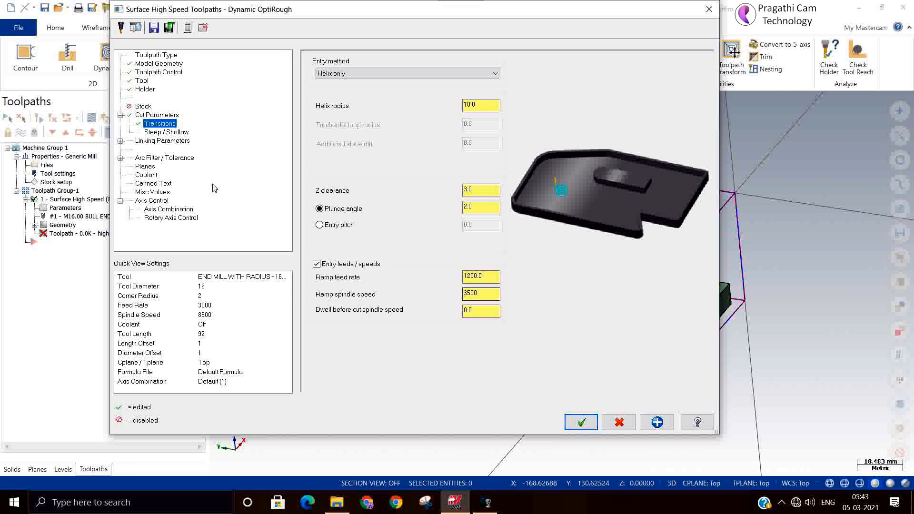
- Set the linking retract method to Minimum Vertical Retract with output feed move enabled and a part clearance of 10
left_click(172, 136)
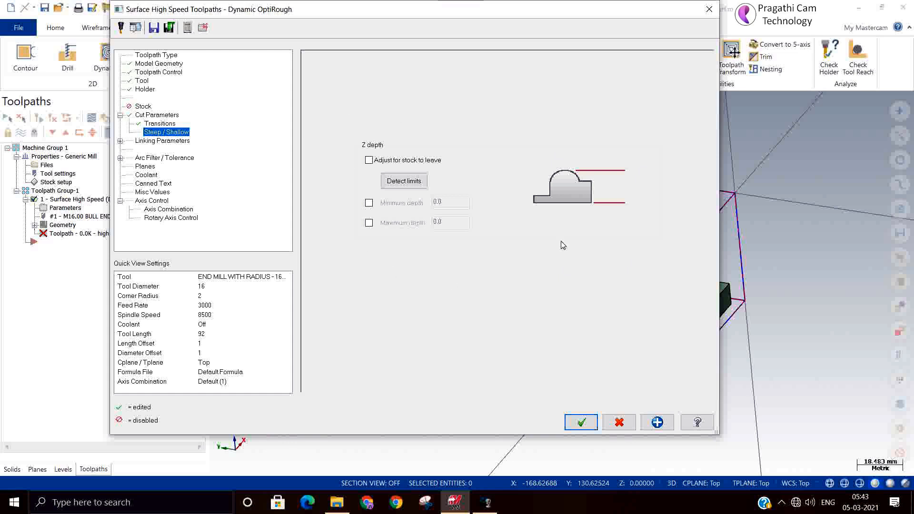
left_click(154, 143)
left_click(120, 141)
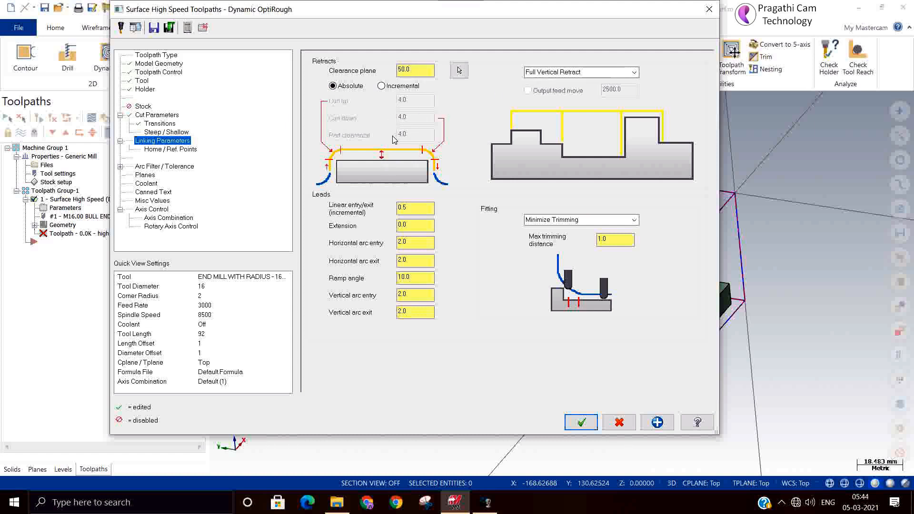
left_click(624, 72)
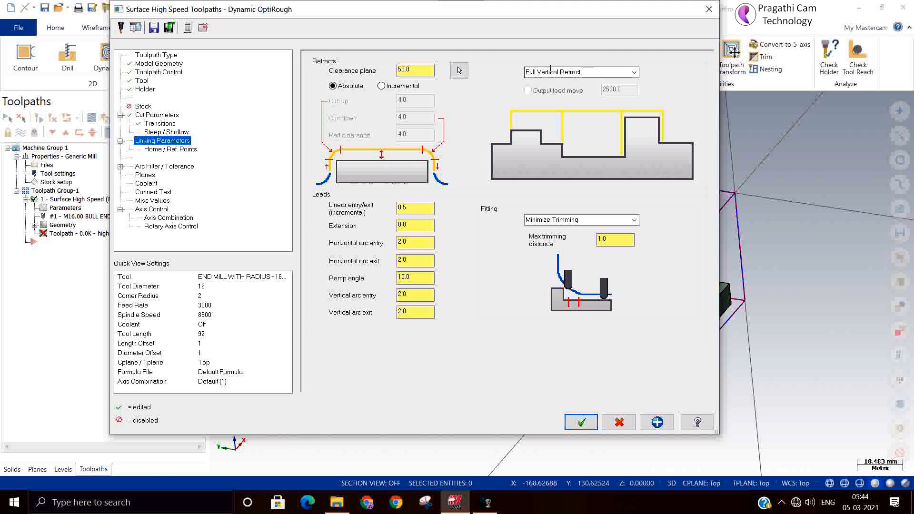
left_click(633, 74)
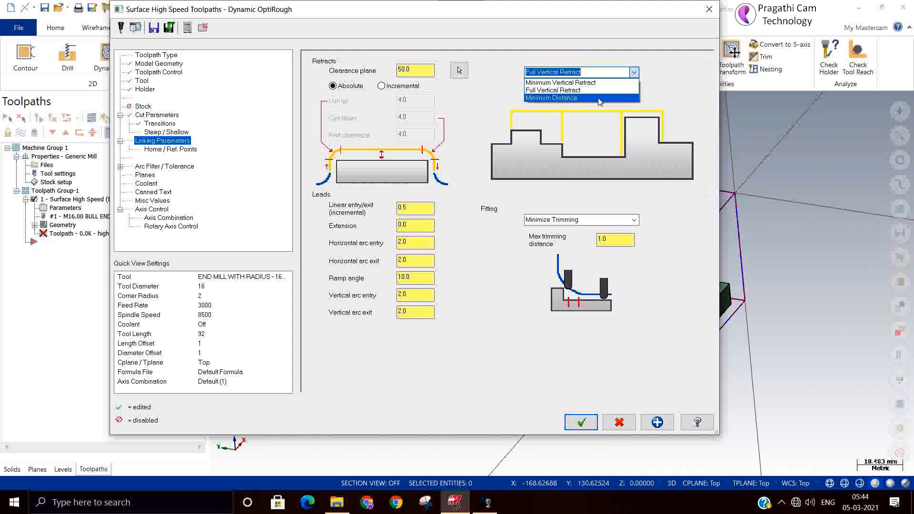
left_click(595, 83)
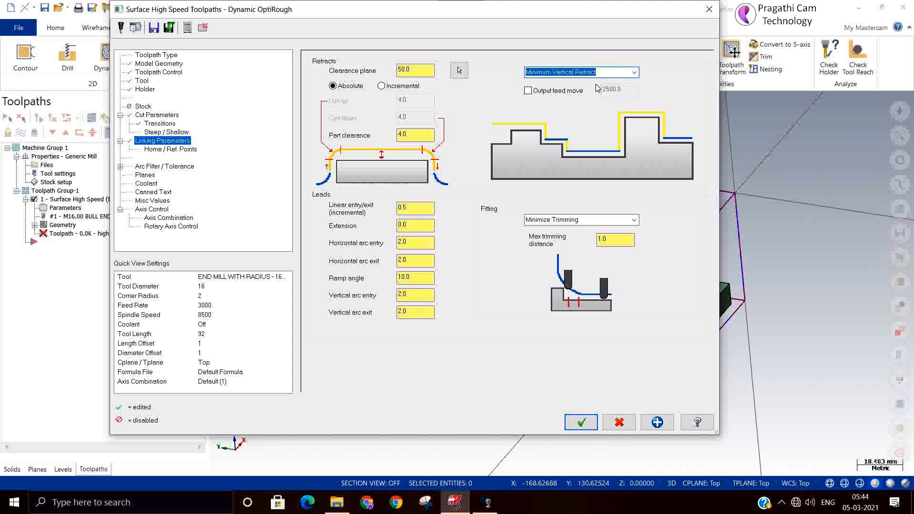
left_click(553, 92)
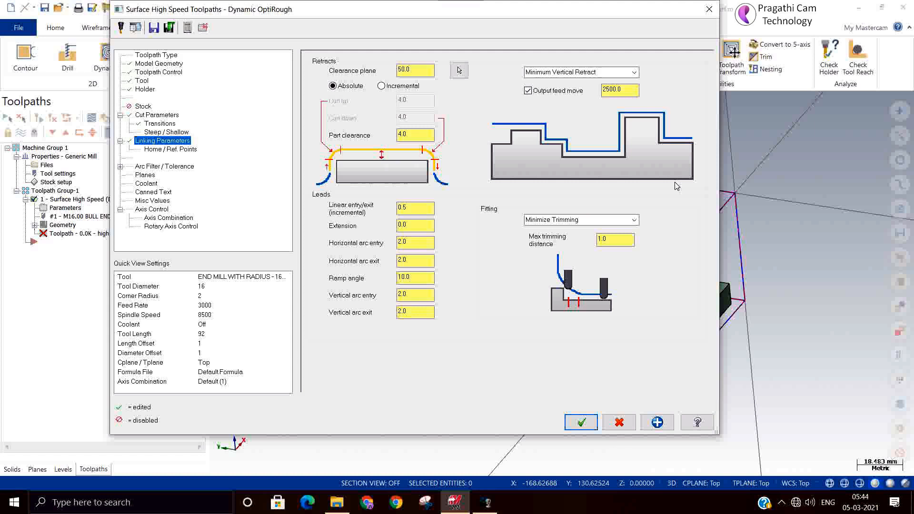
double_click(406, 135)
left_click(382, 87)
- Try the Full Vertical Retract and Minimum Distance retract methods, and return to Minimum Vertical Retract
left_click(631, 76)
left_click(603, 90)
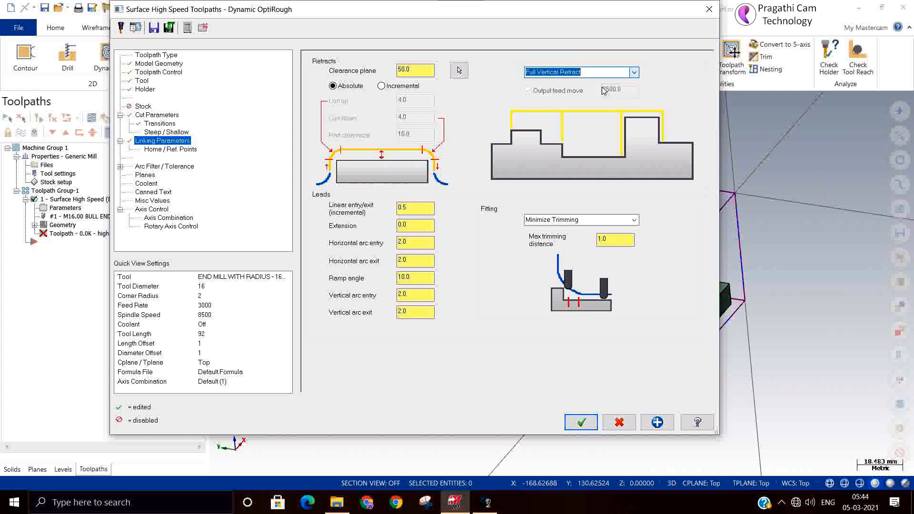
left_click(634, 74)
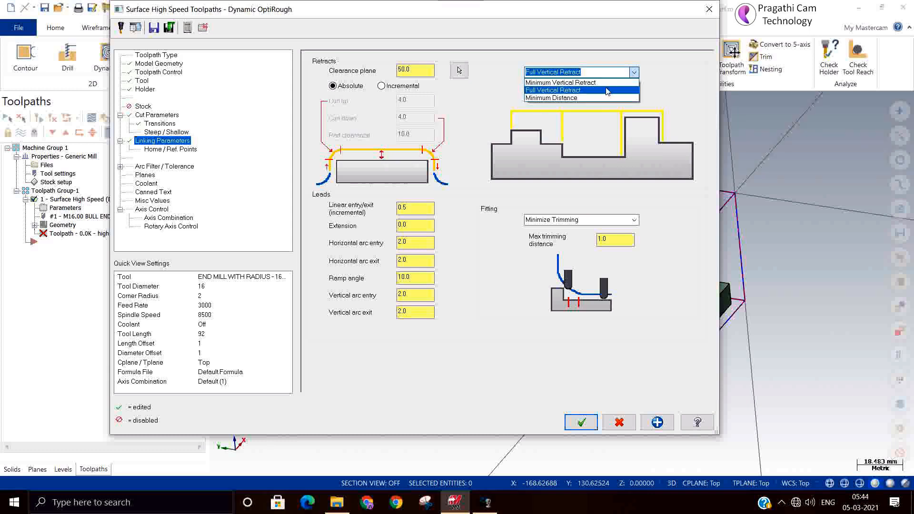
left_click(592, 98)
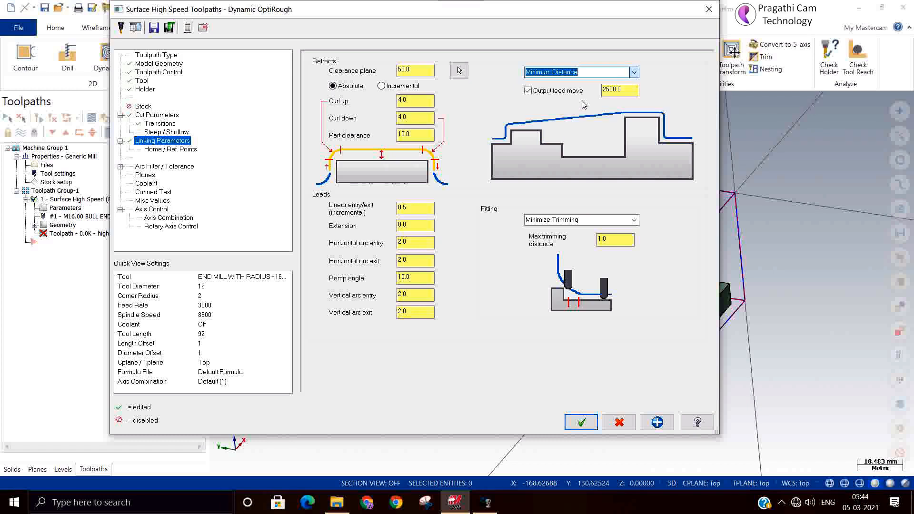
left_click(638, 74)
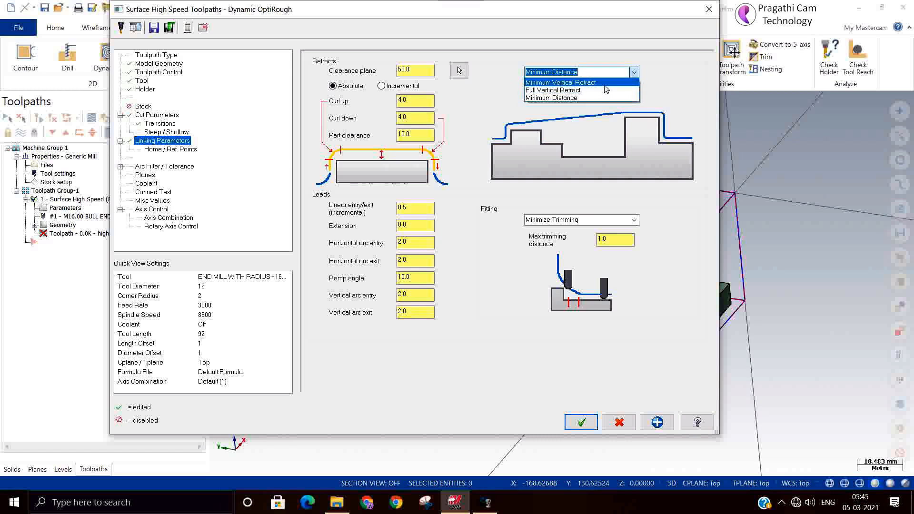
left_click(590, 83)
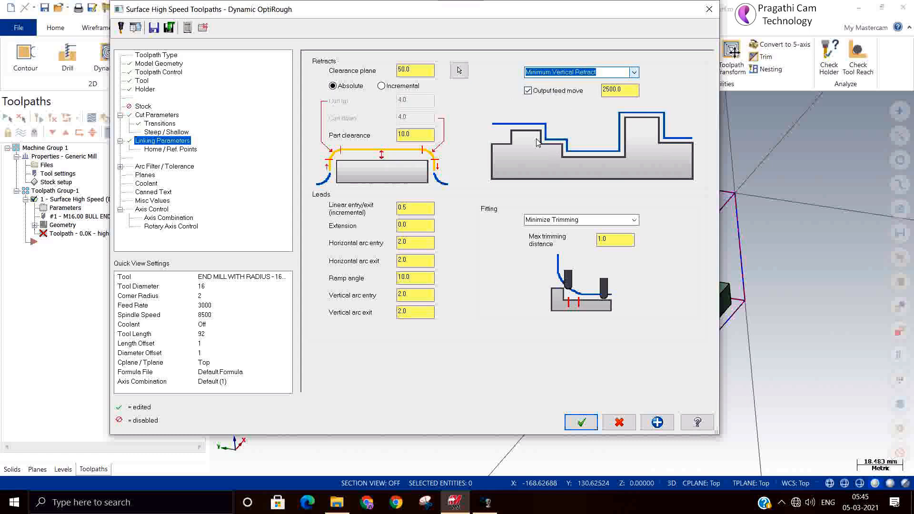
- Examine the leads settings for linear entry/exit, extension, and the horizontal and vertical arcs in the linking parameters
left_click(411, 208)
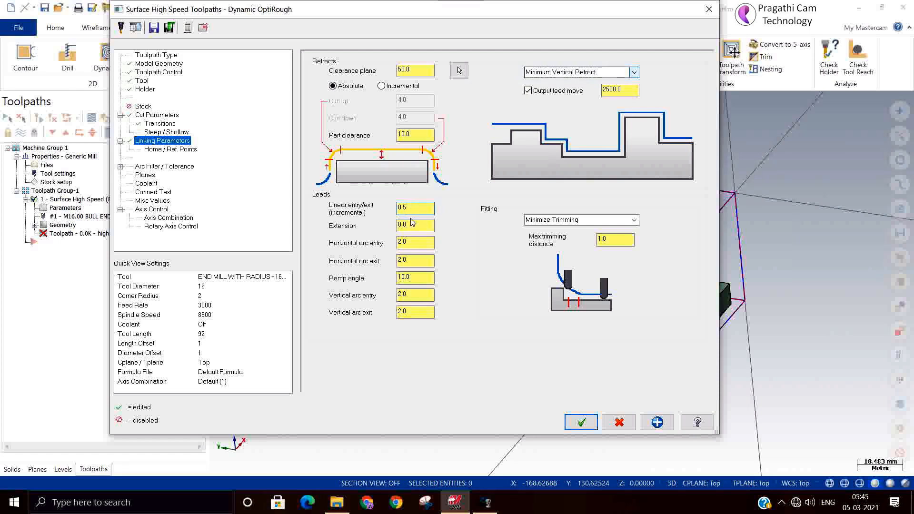
left_click(412, 223)
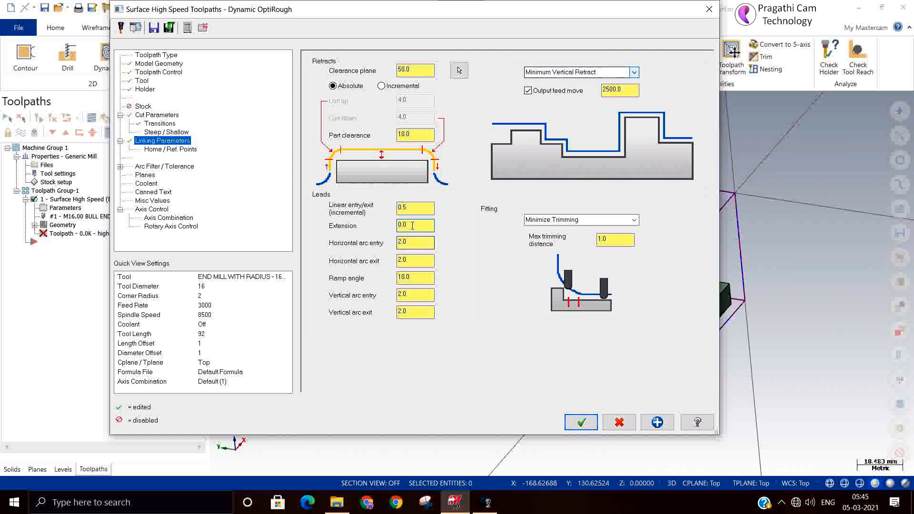
left_click_drag(412, 226, 377, 220)
left_click(402, 244)
left_click(415, 260)
left_click(414, 294)
- Review the home and reference points, arc filter and tolerance, and planes settings of the toolpath
left_click(155, 152)
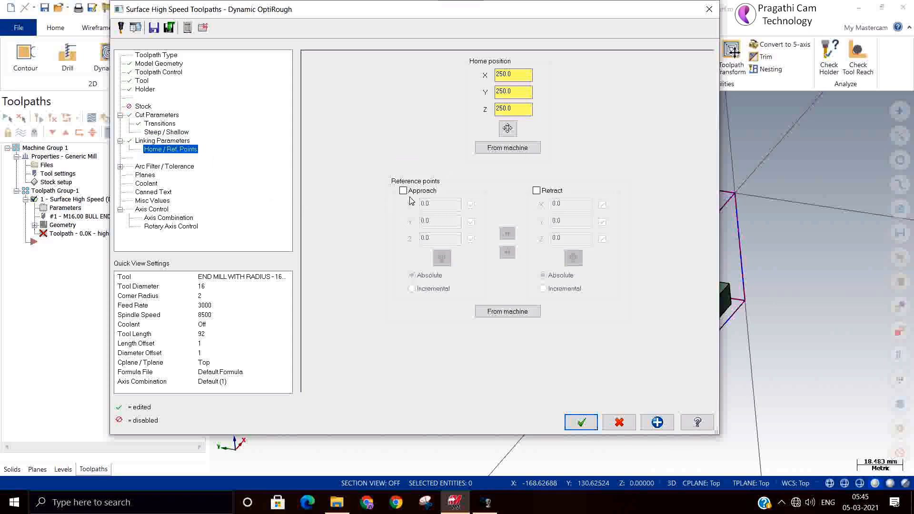
left_click(151, 167)
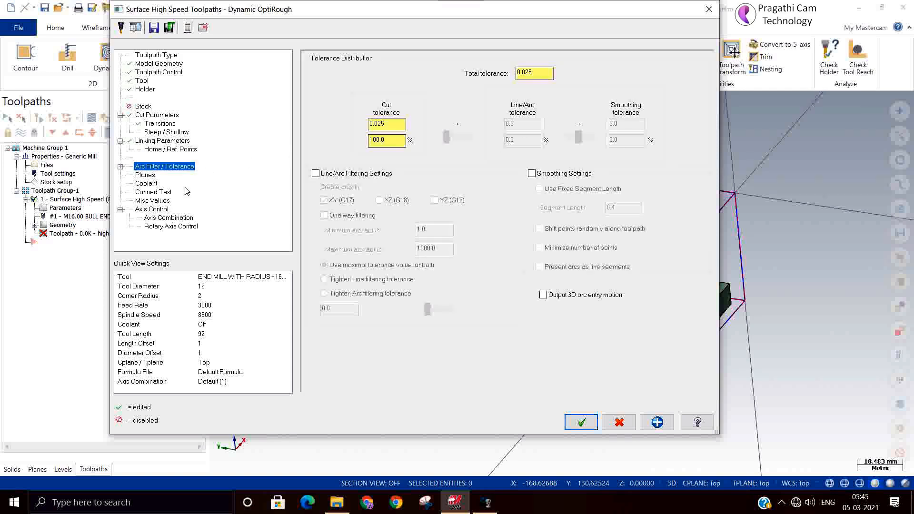
left_click(146, 175)
- Turn on flood coolant for the toolpath
left_click(146, 184)
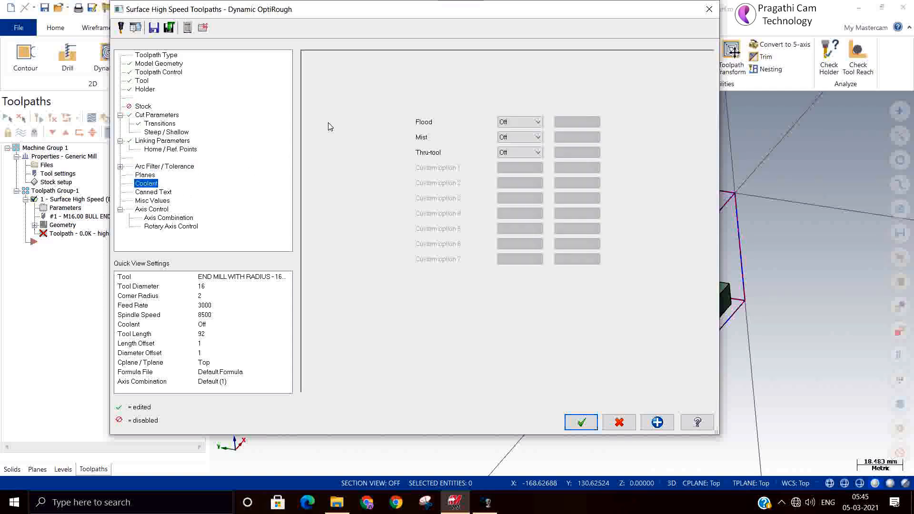
left_click(514, 123)
left_click(516, 137)
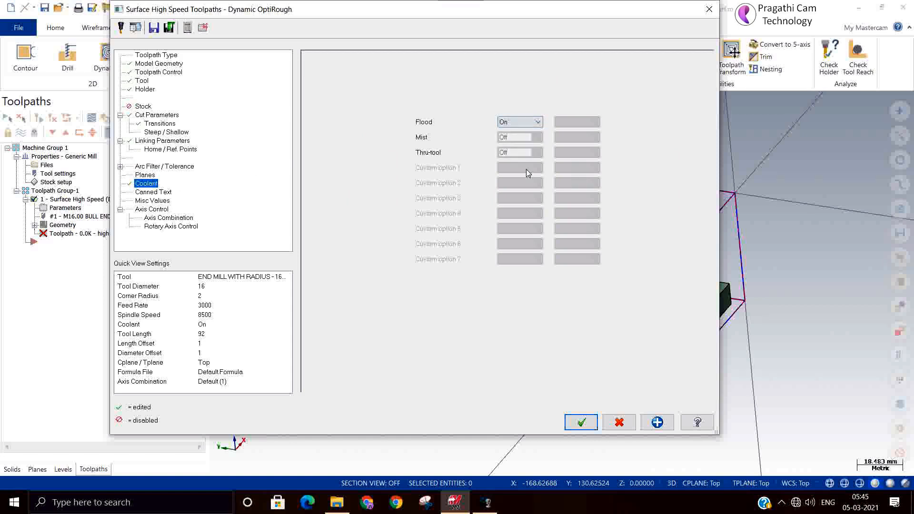
- Generate the Dynamic OptiRough toolpath, accepting the holder gouge check notice, and display its motion over the part
left_click(582, 422)
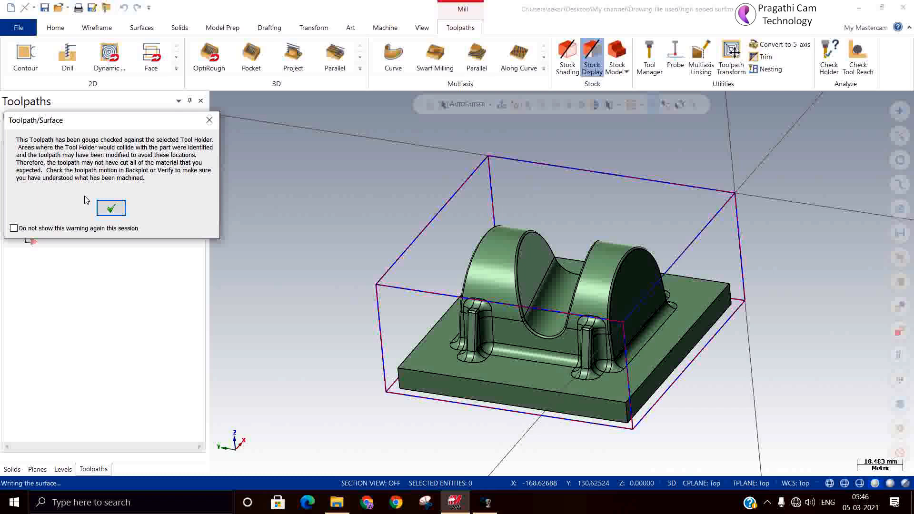
left_click(111, 208)
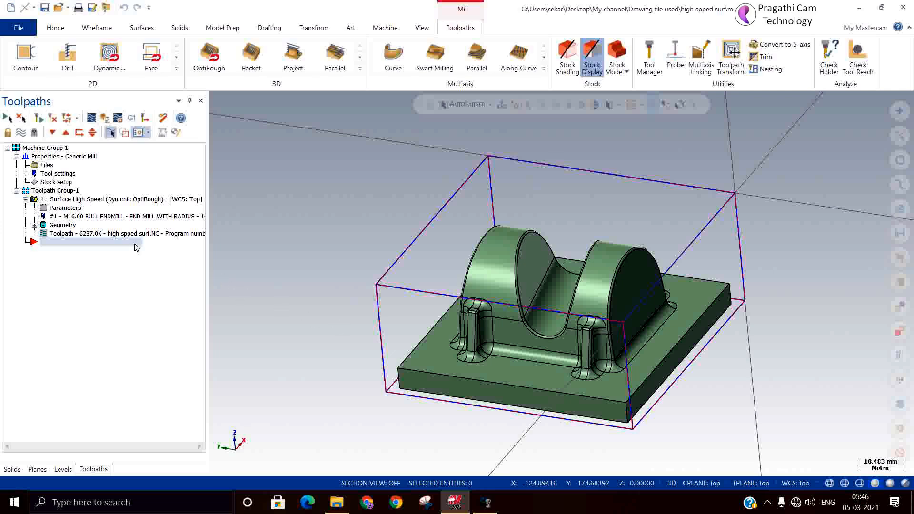
left_click(20, 133)
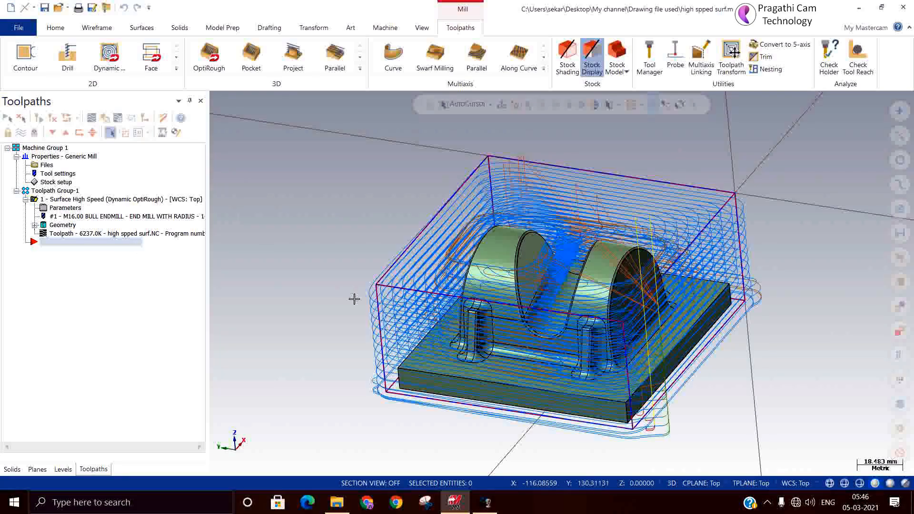
middle_click_drag(353, 298, 395, 304)
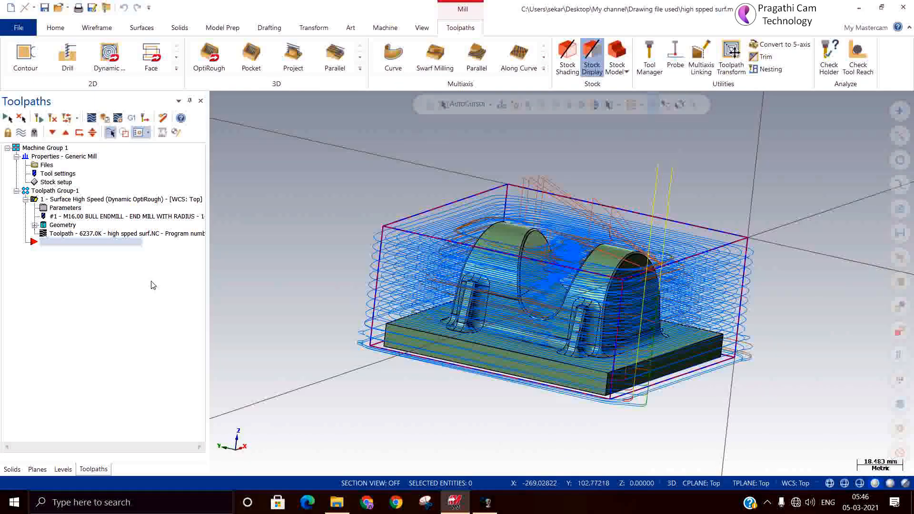
- Examine the stepdown in the cut parameters of the generated toolpath, and close them without changes
left_click(65, 208)
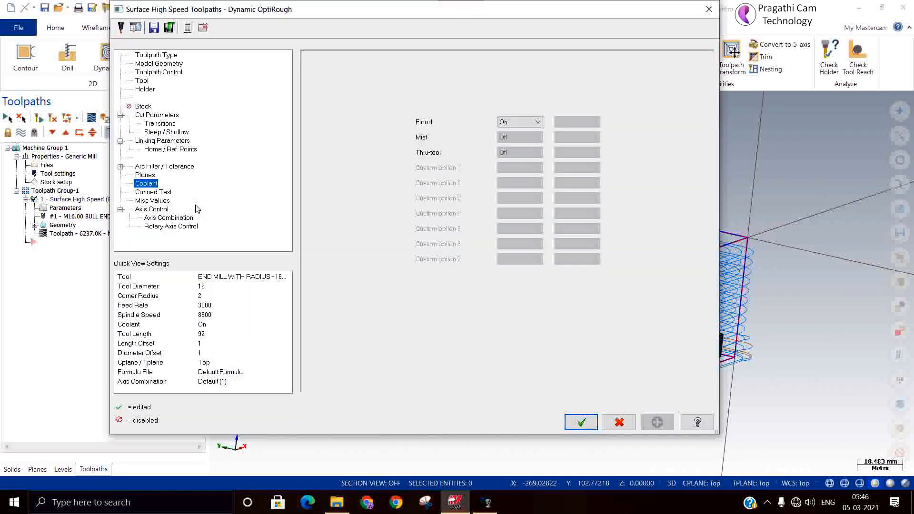
left_click(161, 116)
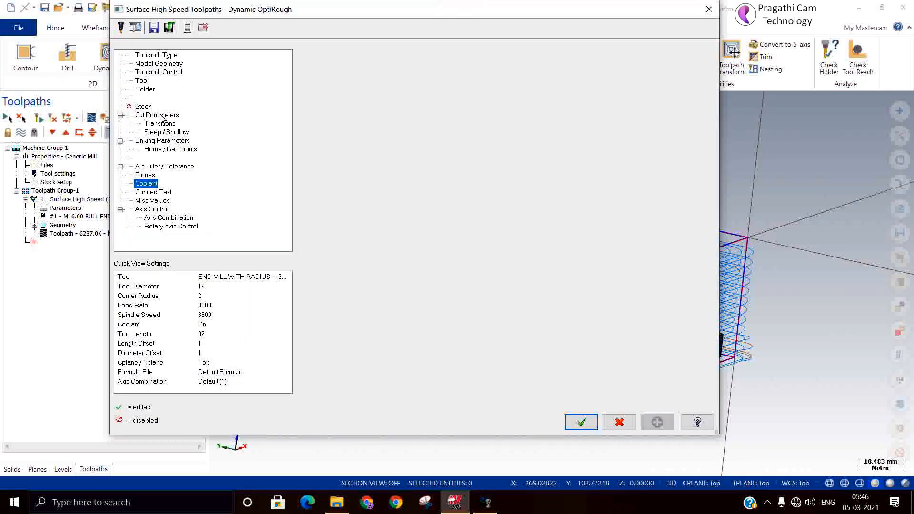
left_click(389, 200)
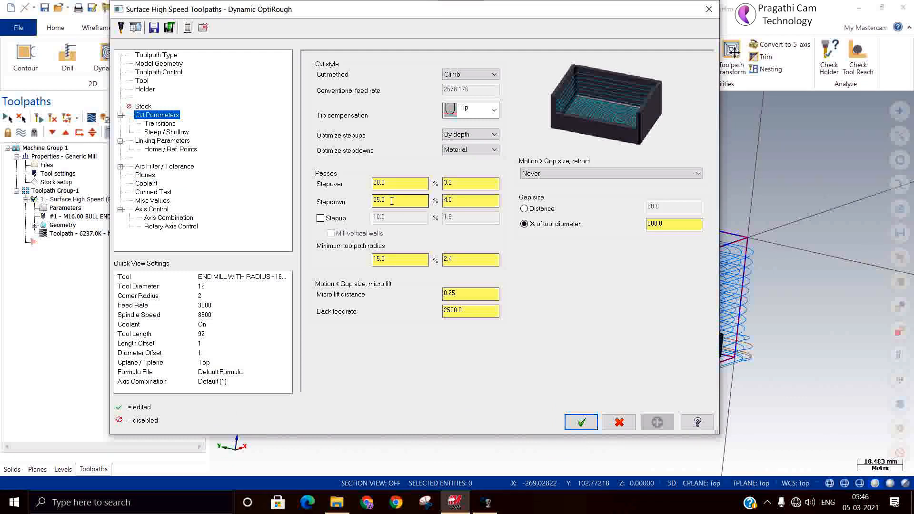
left_click_drag(391, 201, 289, 192)
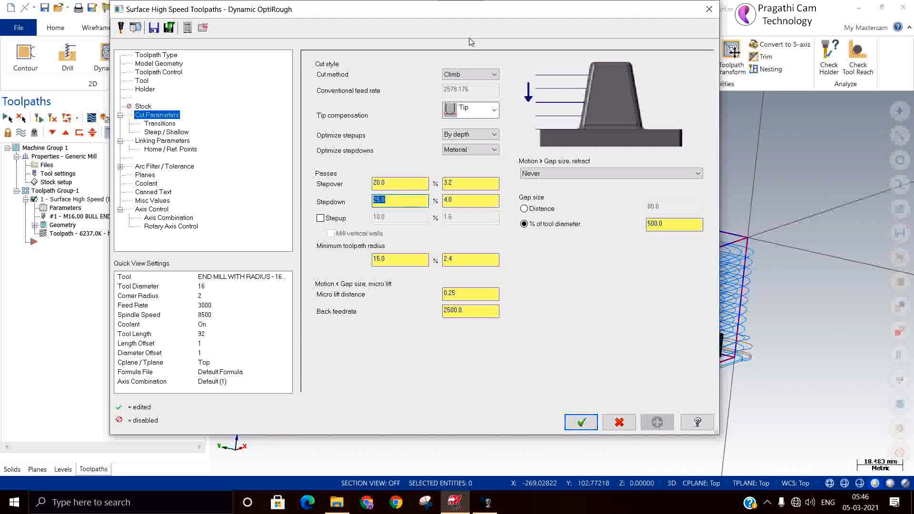
left_click(709, 9)
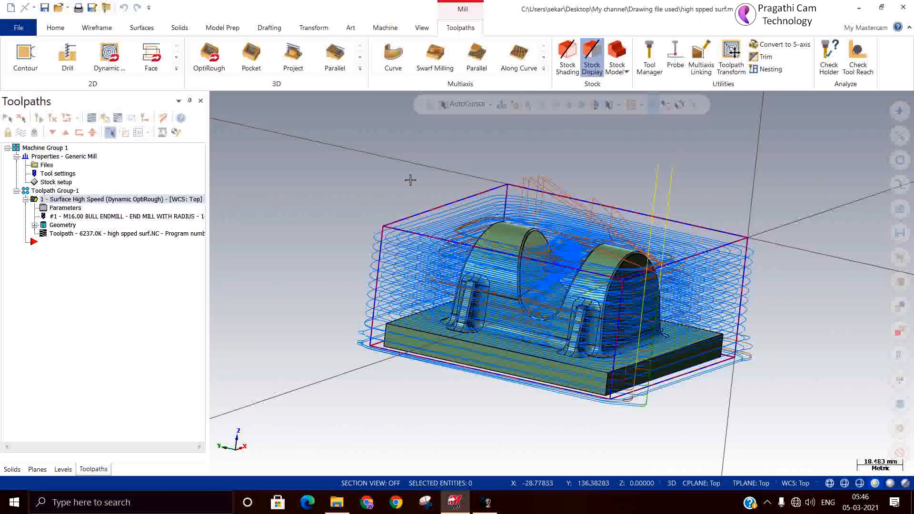
- Show the toolpath in isometric view, and check the stock setup of the machine group
right_click(386, 160)
left_click(453, 280)
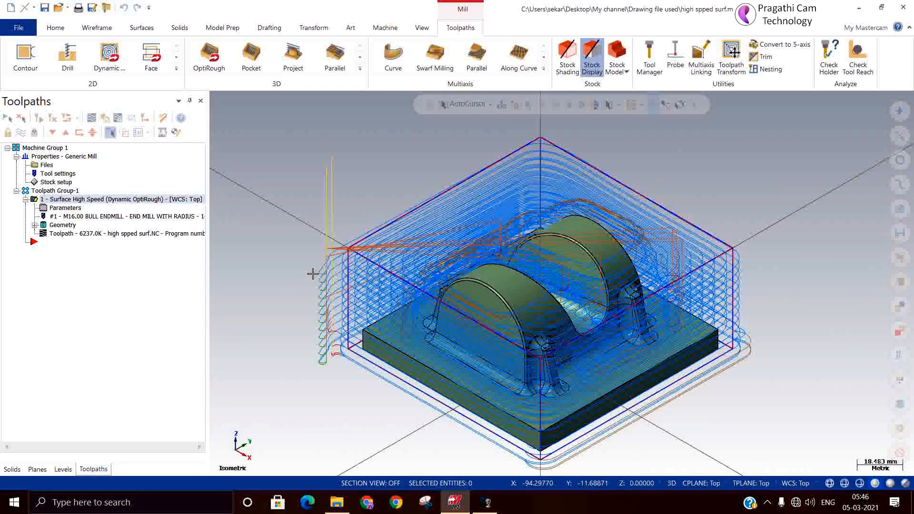
left_click(56, 182)
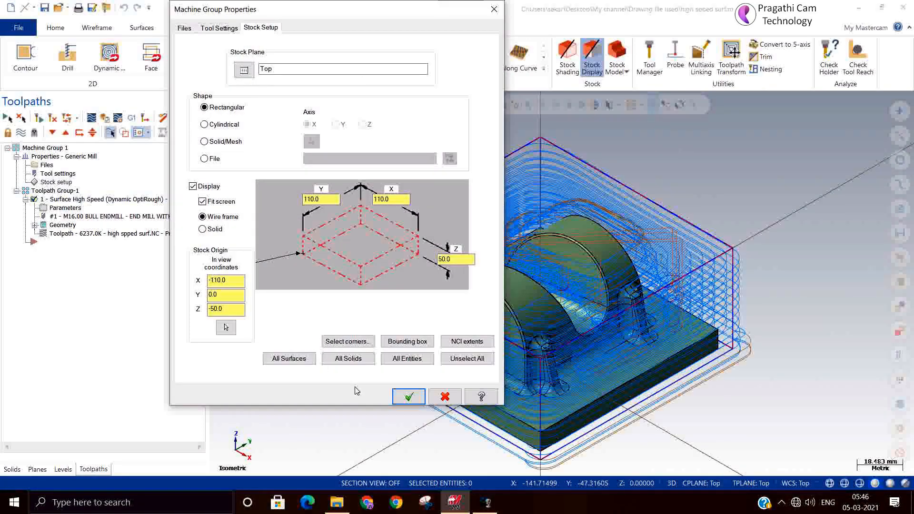
left_click(408, 396)
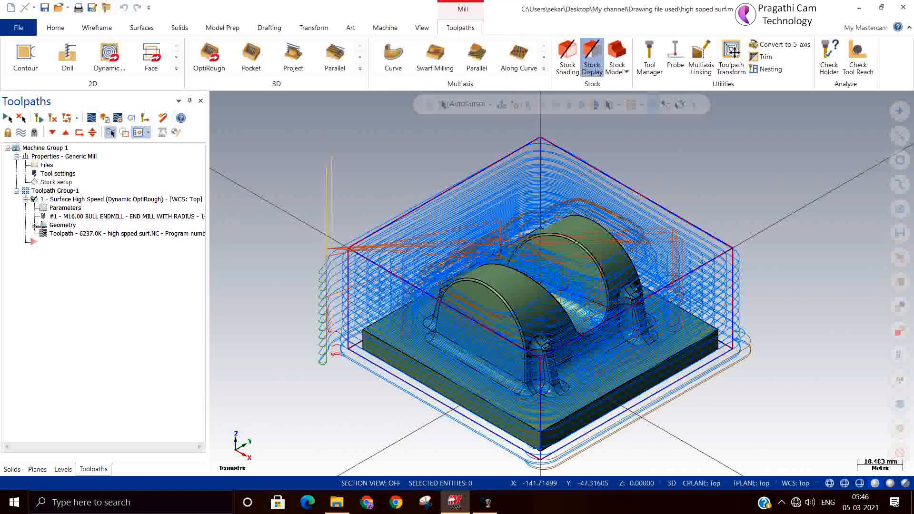
- Run the Verify simulation of the toolpath in a maximized Mastercam Simulator, and examine the roughed stock up close
left_click(102, 119)
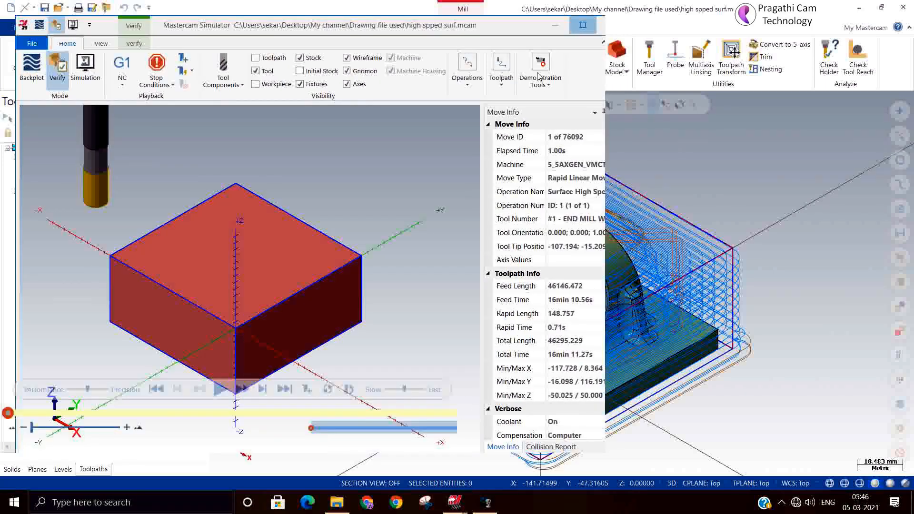
left_click(581, 26)
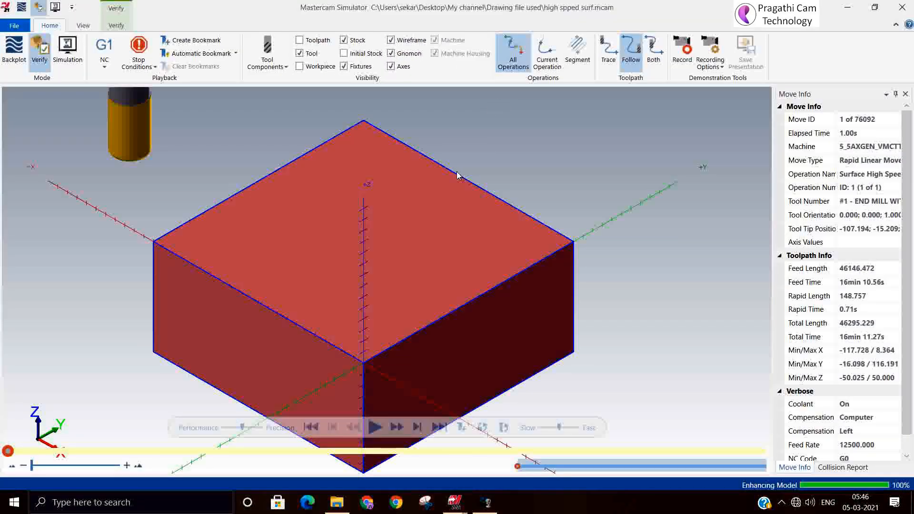
left_click(375, 427)
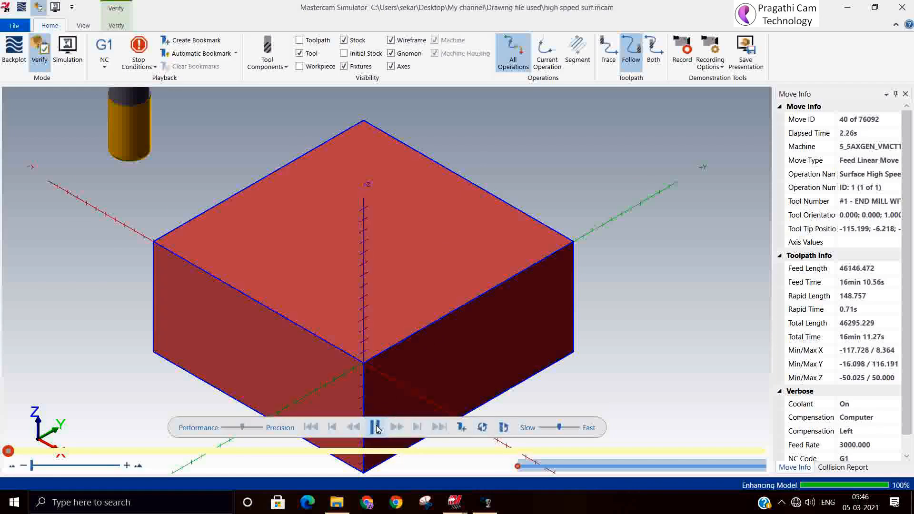
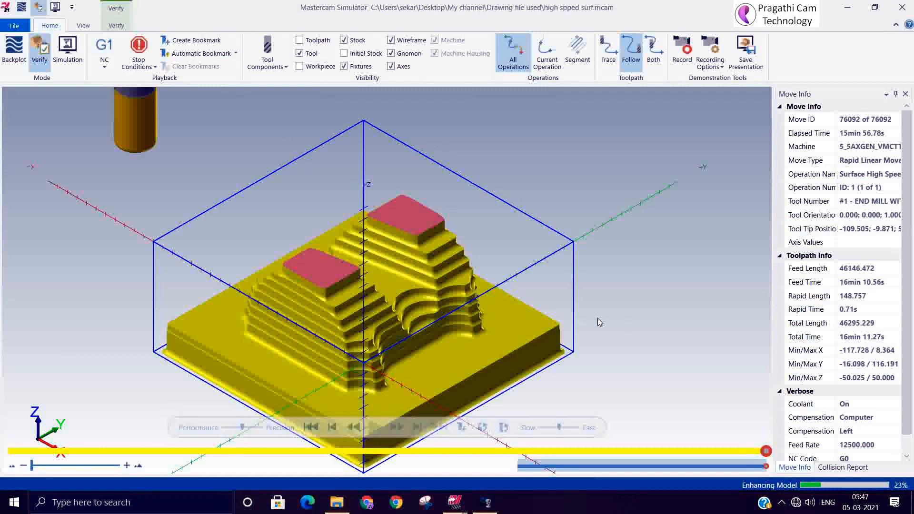
scroll(541, 349, "up", 3)
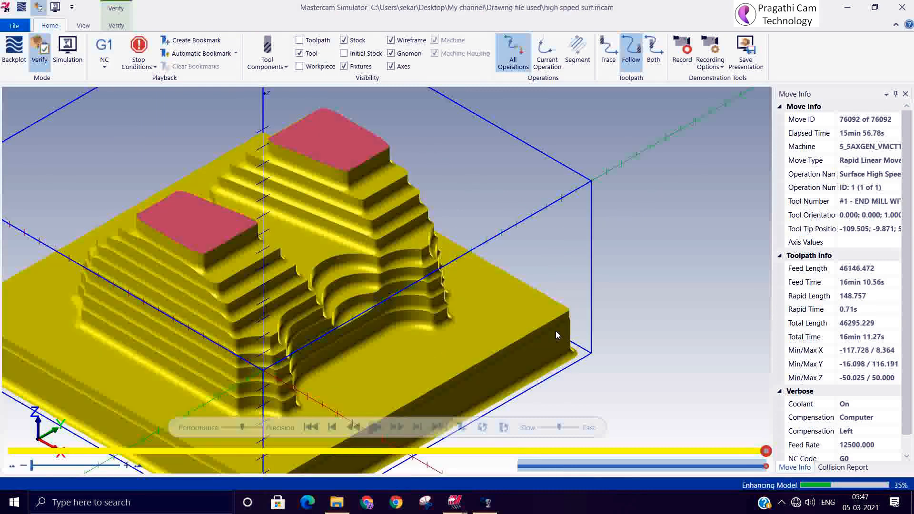
scroll(556, 330, "up", 3)
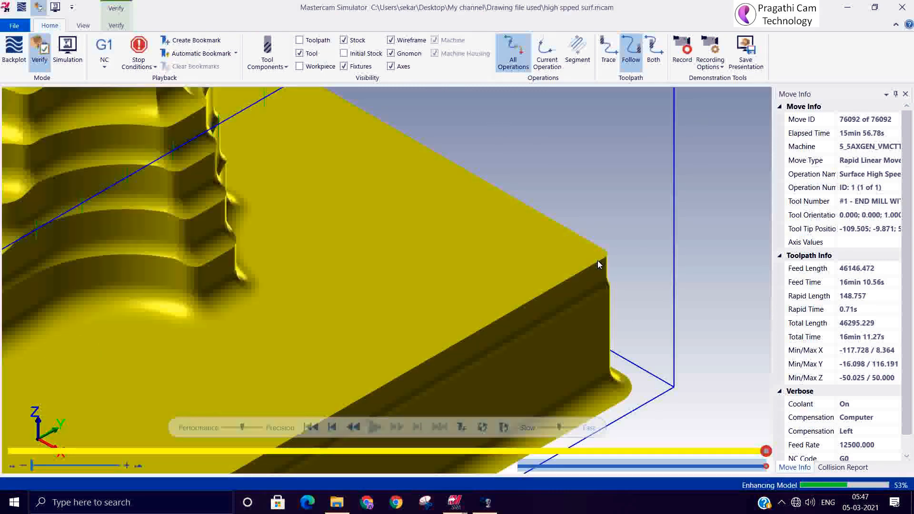
- Examine the base edge and corner of the verified stock up close, return to the isometric view, and close the simulator
scroll(534, 333, "up", 3)
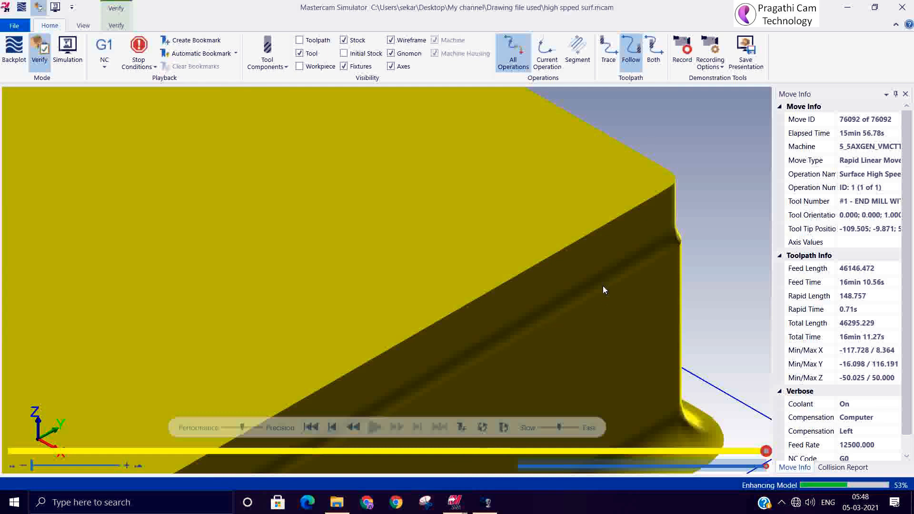
middle_click_drag(604, 286, 619, 269)
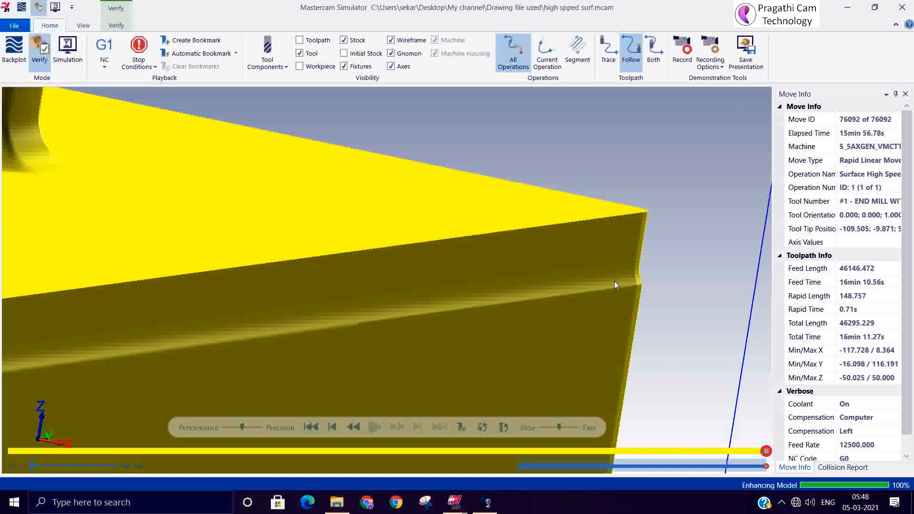
scroll(662, 305, "down", 5)
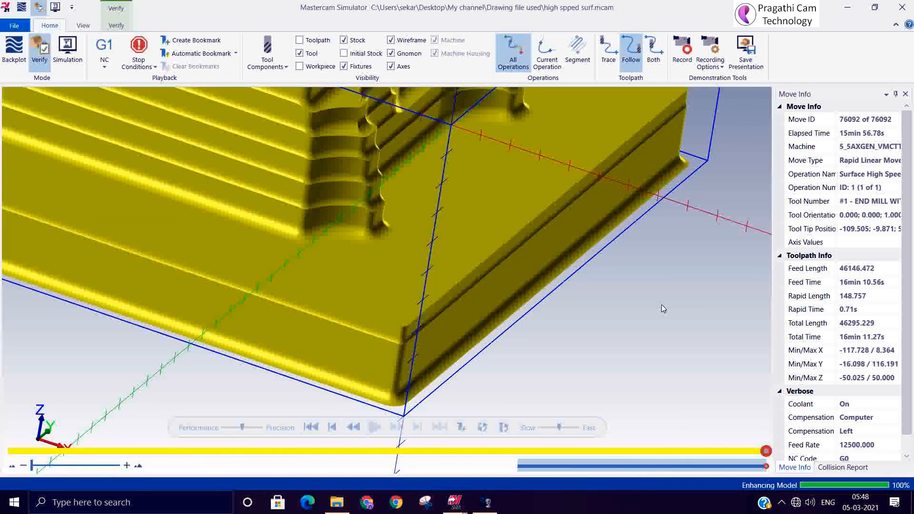
middle_click_drag(661, 304, 638, 292)
right_click(638, 294)
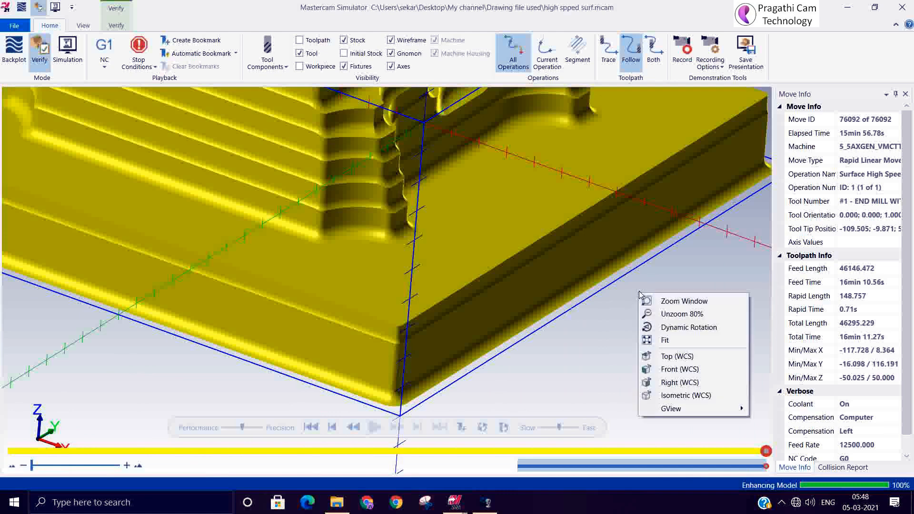
left_click(669, 395)
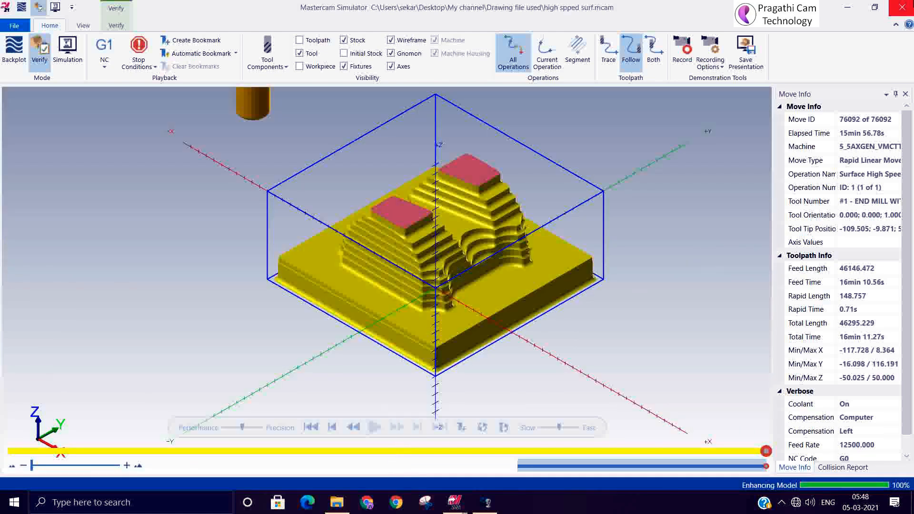
left_click(901, 8)
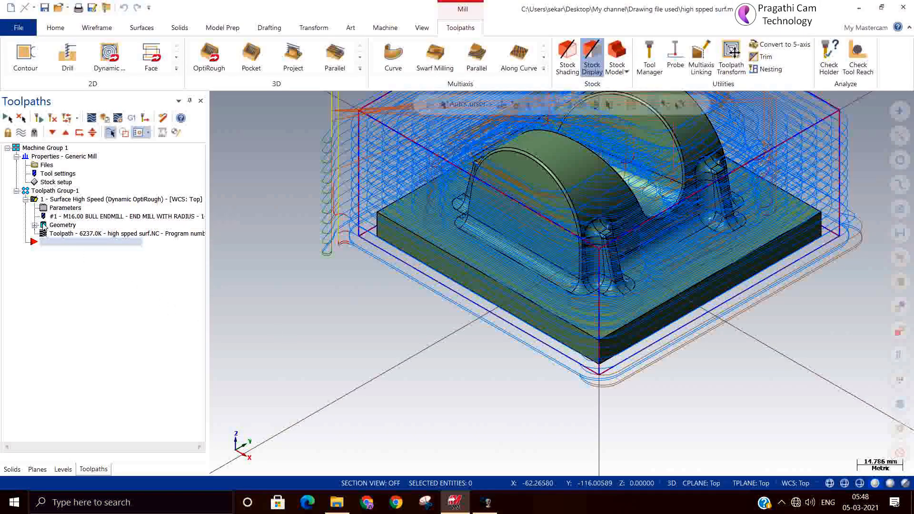
left_click(43, 209)
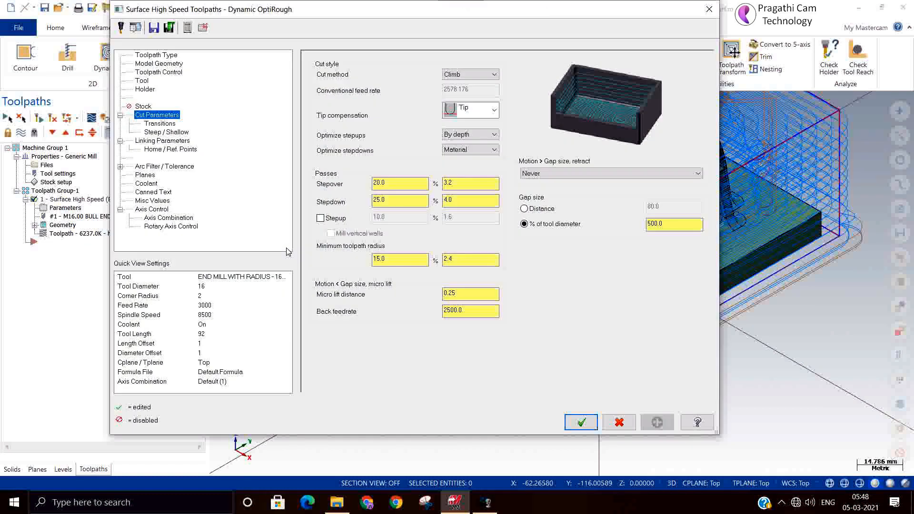
left_click(171, 132)
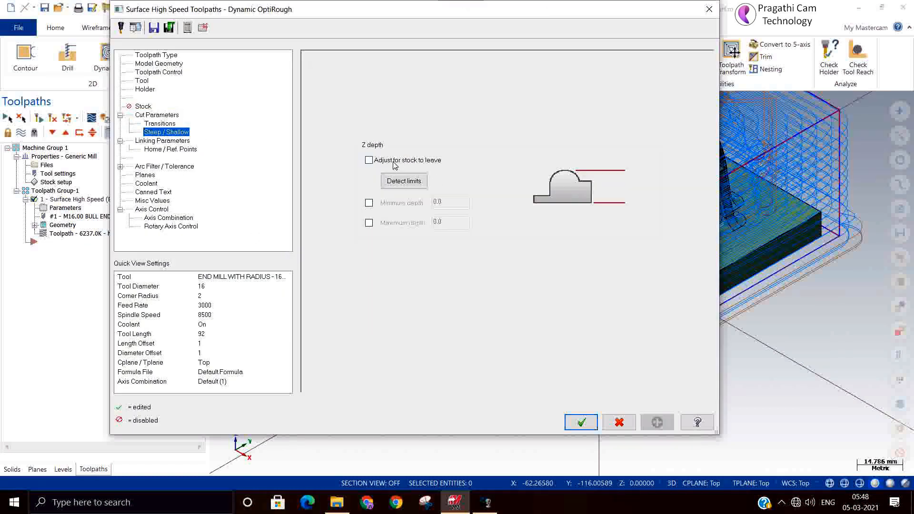
left_click(369, 203)
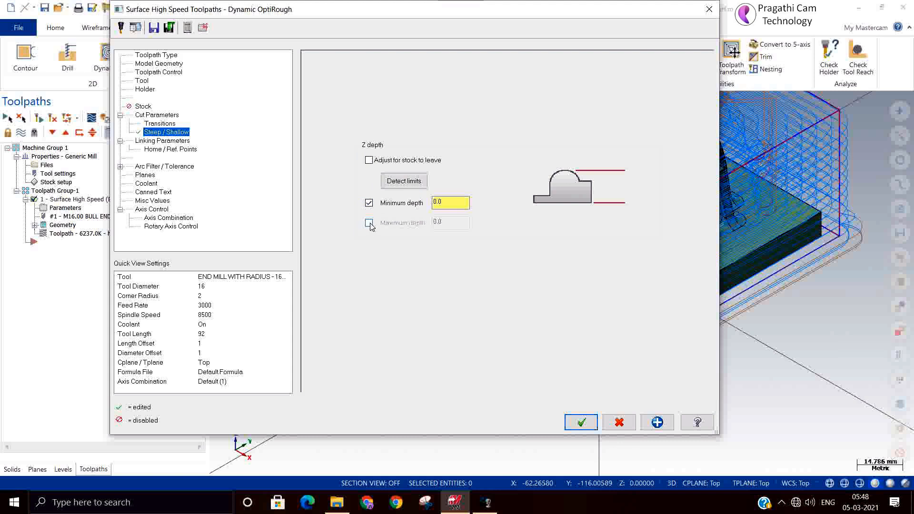
left_click(369, 223)
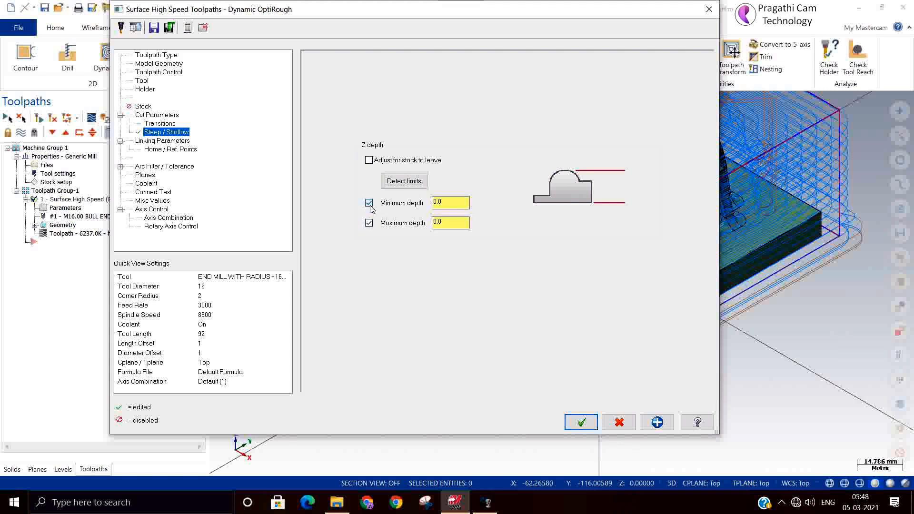
left_click(369, 204)
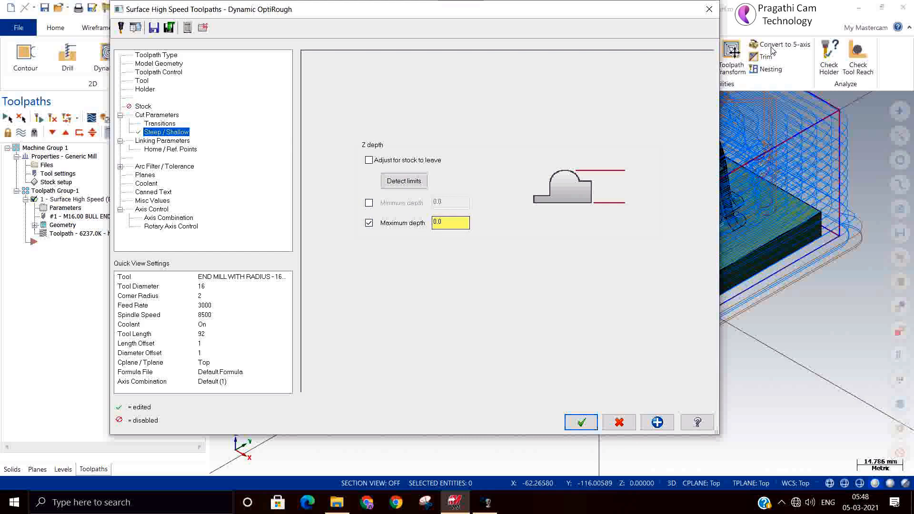
left_click(708, 9)
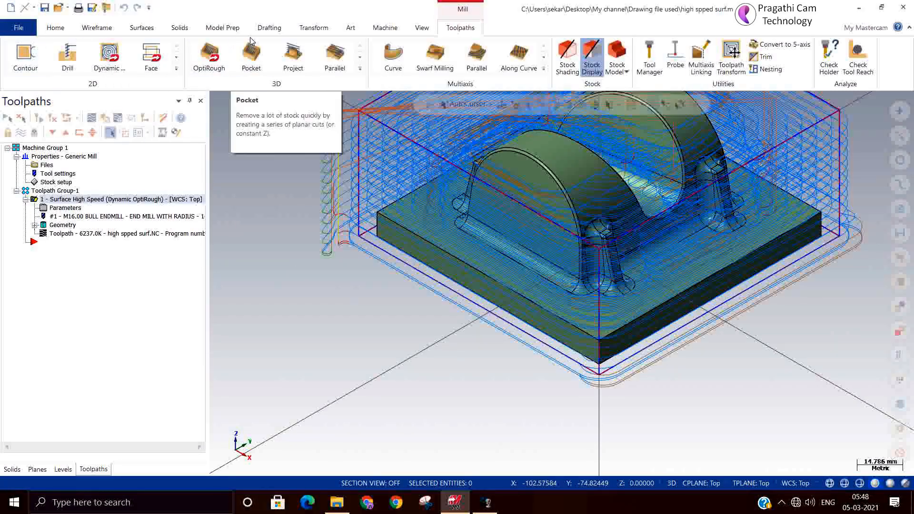
- Analyze the Z level of the base's top face with dynamic analysis, and leave the analysis
left_click(65, 29)
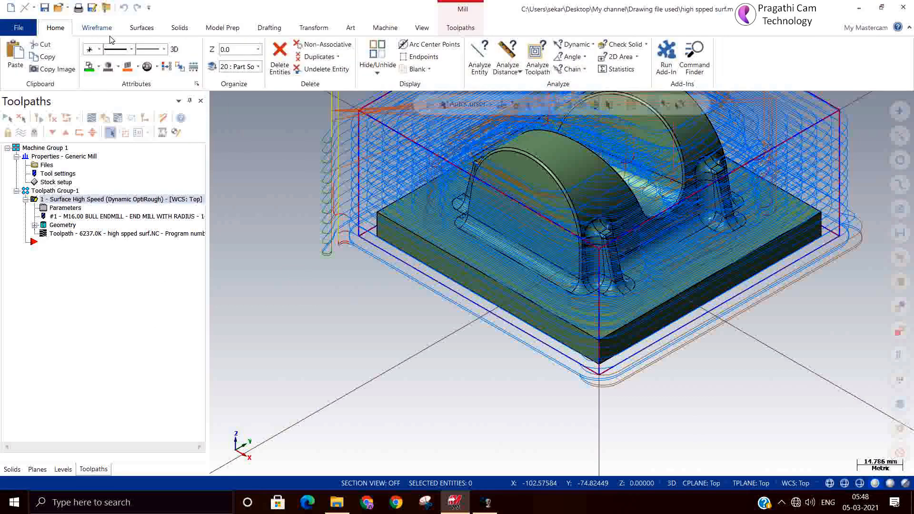
left_click(569, 44)
left_click(450, 245)
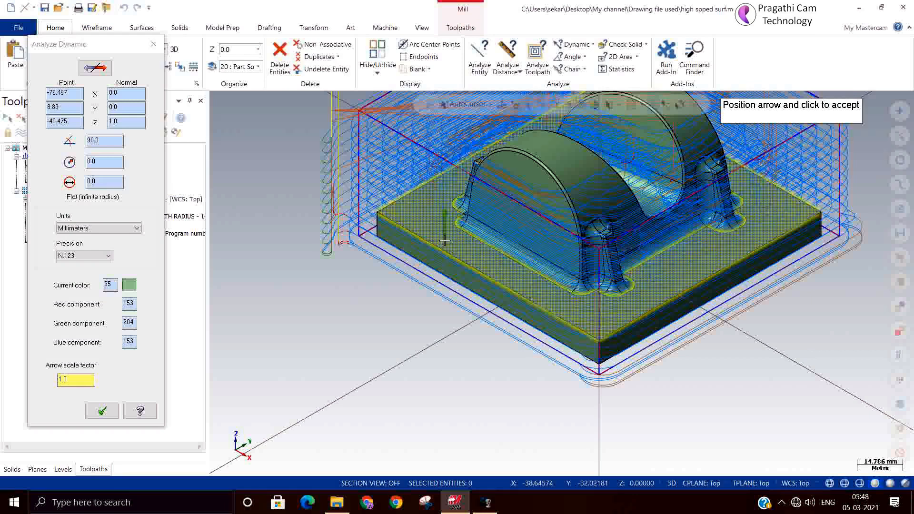
key("Escape")
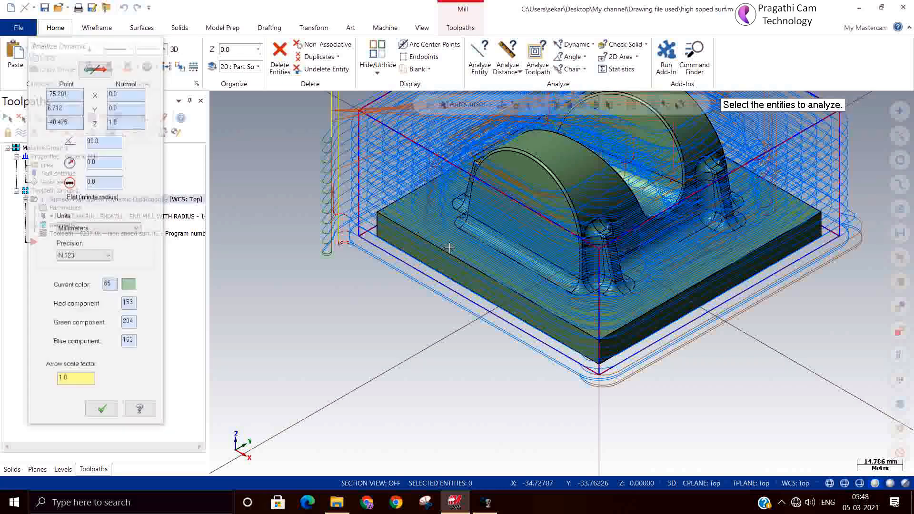
- Limit the Dynamic OptiRough toolpath to a maximum Z depth of -41 and regenerate it, accepting the holder gouge check notice
left_click(65, 208)
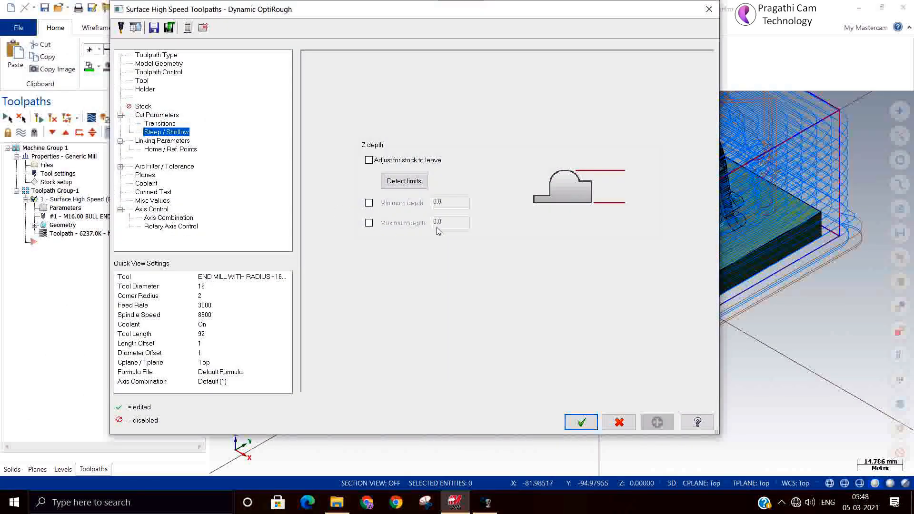
left_click(369, 223)
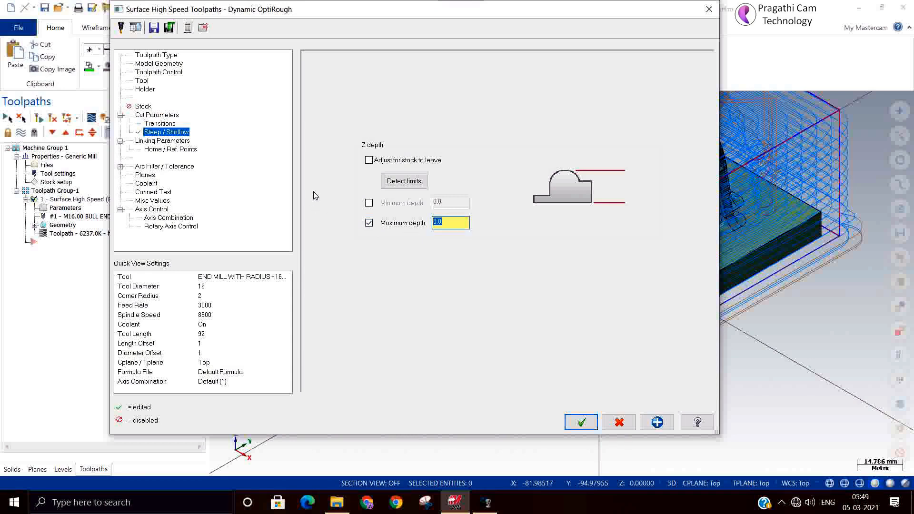
type("-41")
left_click(580, 422)
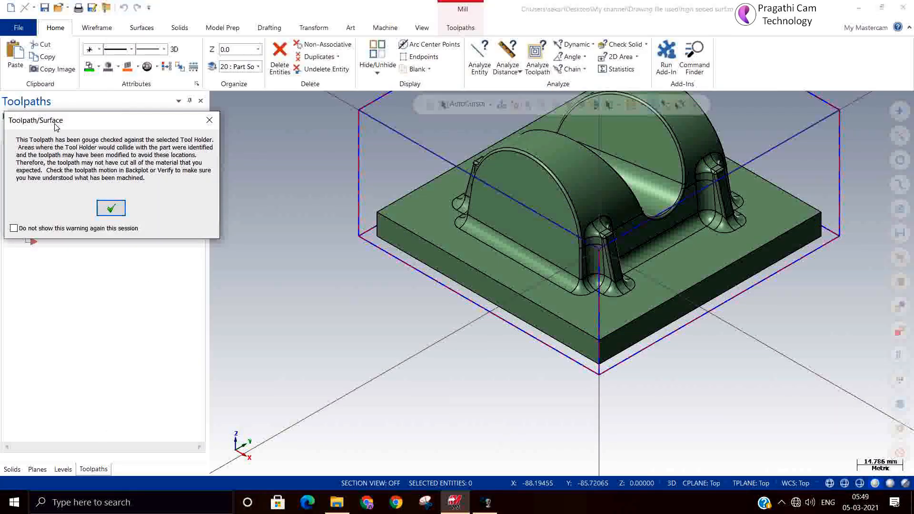
left_click(111, 208)
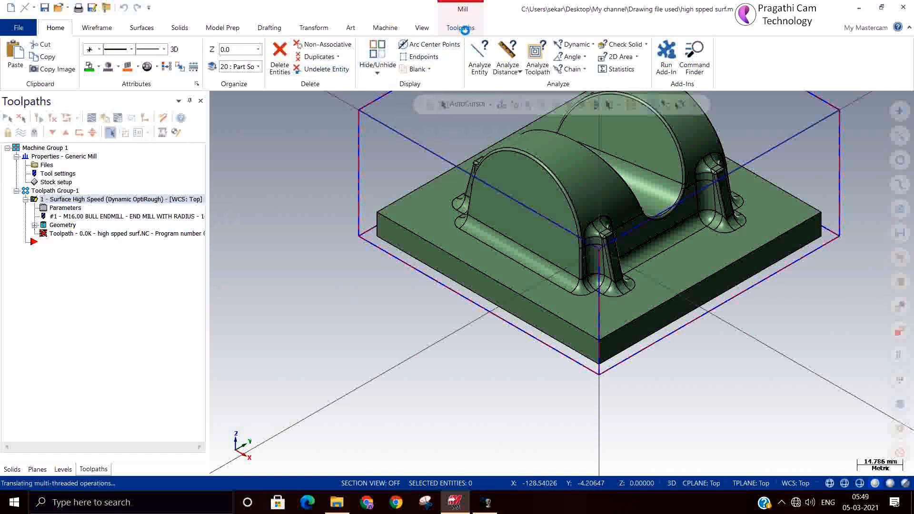
- Inspect the regenerated toolpath around the part, and show it whole in isometric view
mouse_move(411, 303)
middle_mouse_down()
mouse_move(422, 255)
mouse_move(427, 318)
mouse_move(425, 307)
middle_mouse_up()
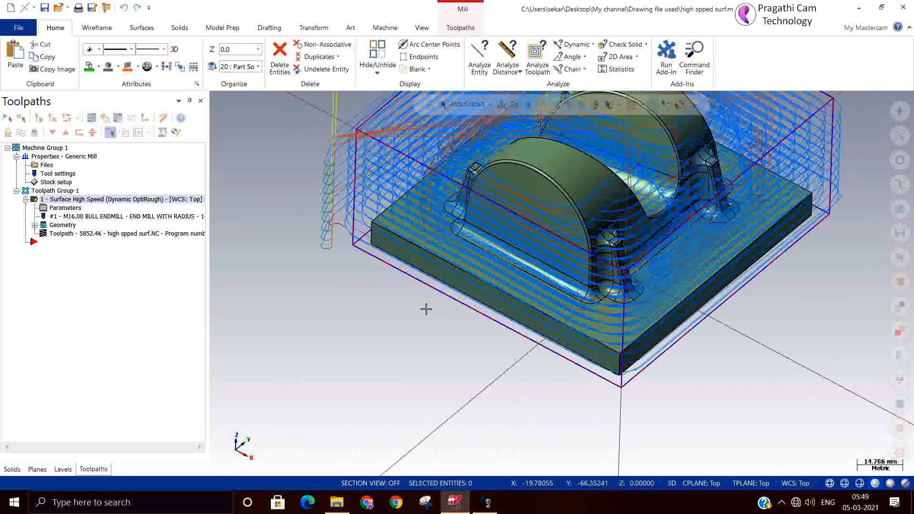
scroll(424, 308, "down", 2)
scroll(423, 331, "down", 1)
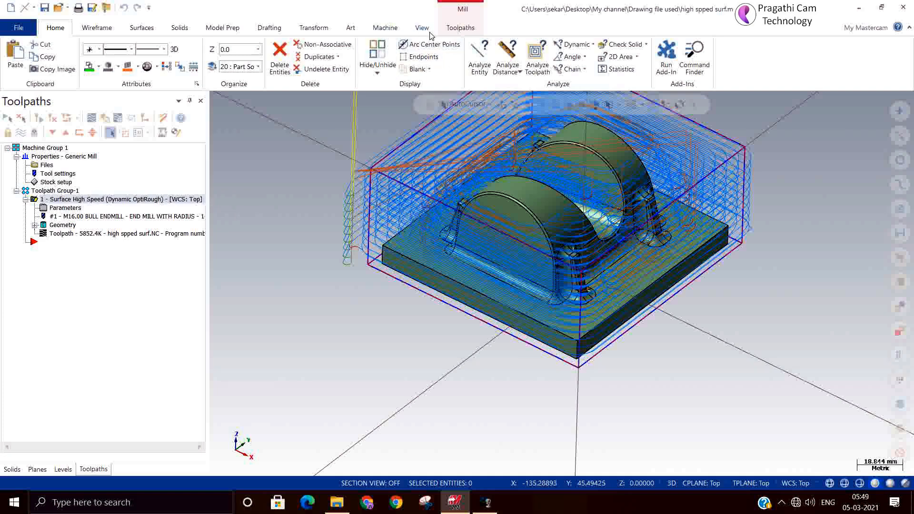
right_click(318, 272)
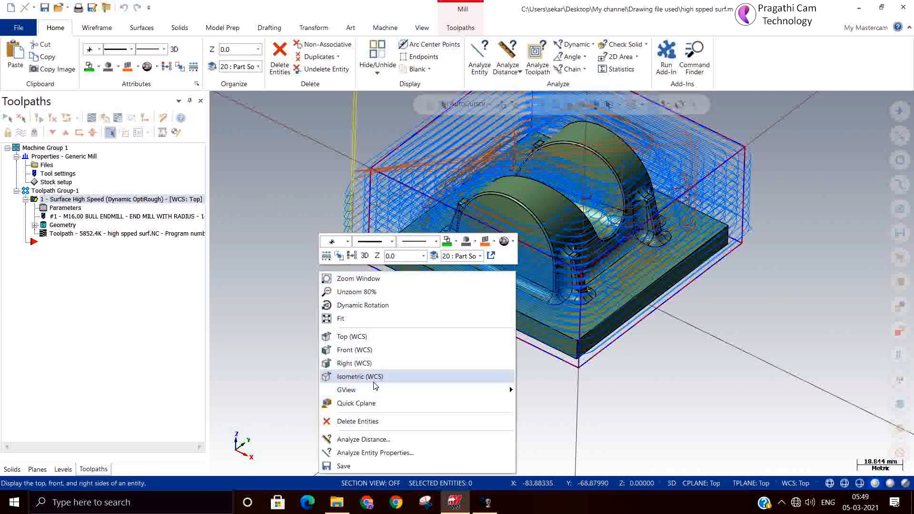
left_click(360, 376)
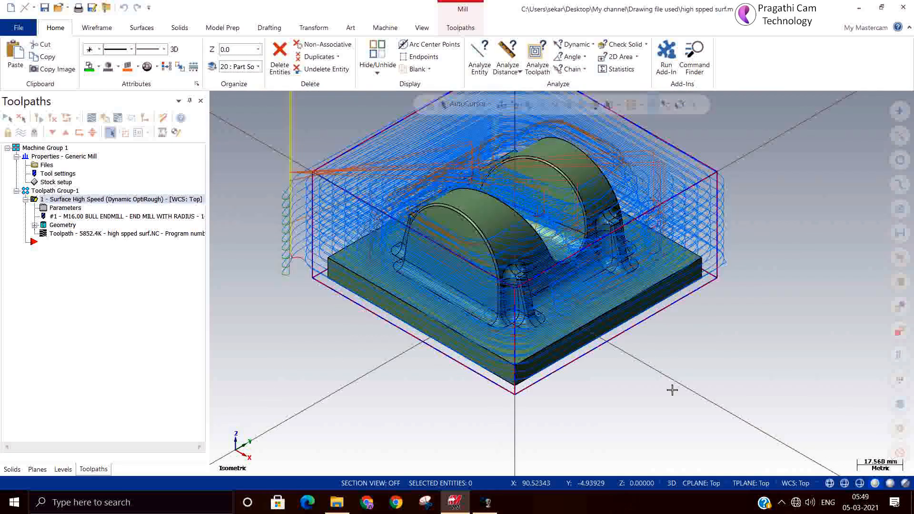
scroll(672, 390, "down", 1)
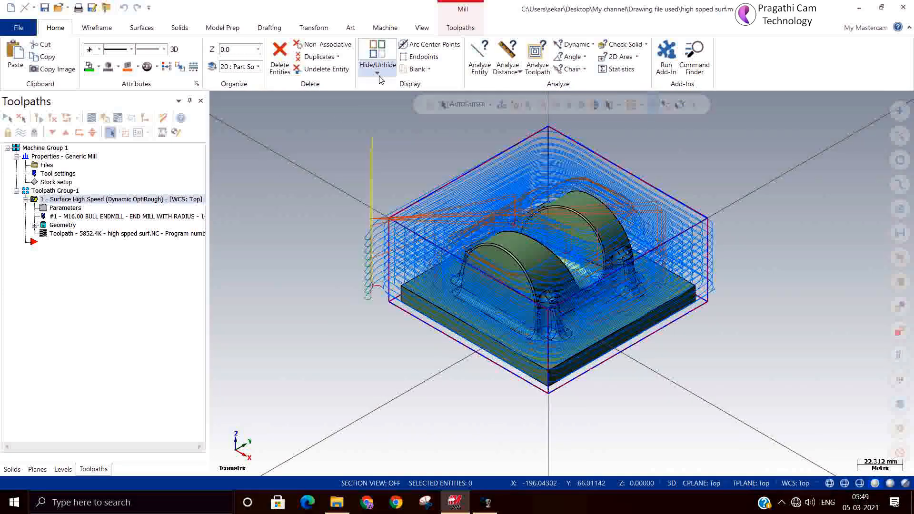
- Create a rectangular stock model named "After rough", taking its 110 x 110 x 50 size and origin from the stock setup
left_click(460, 28)
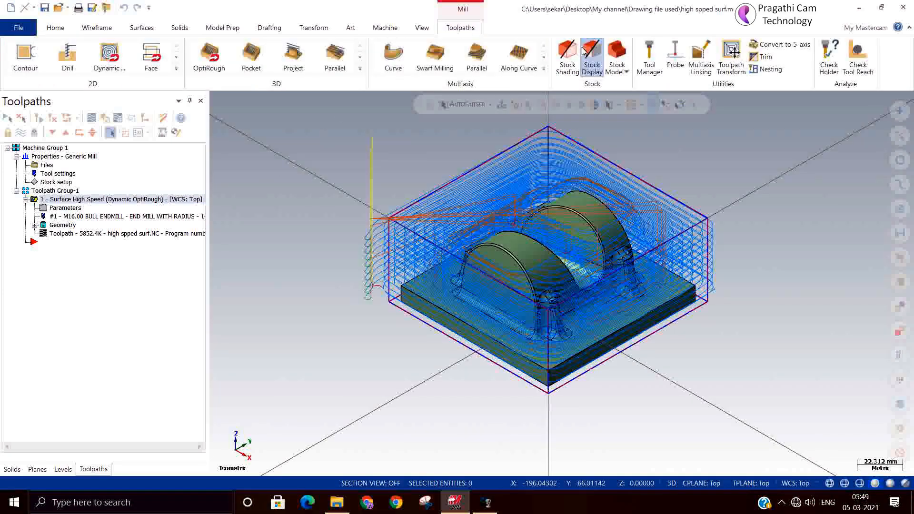
left_click(616, 53)
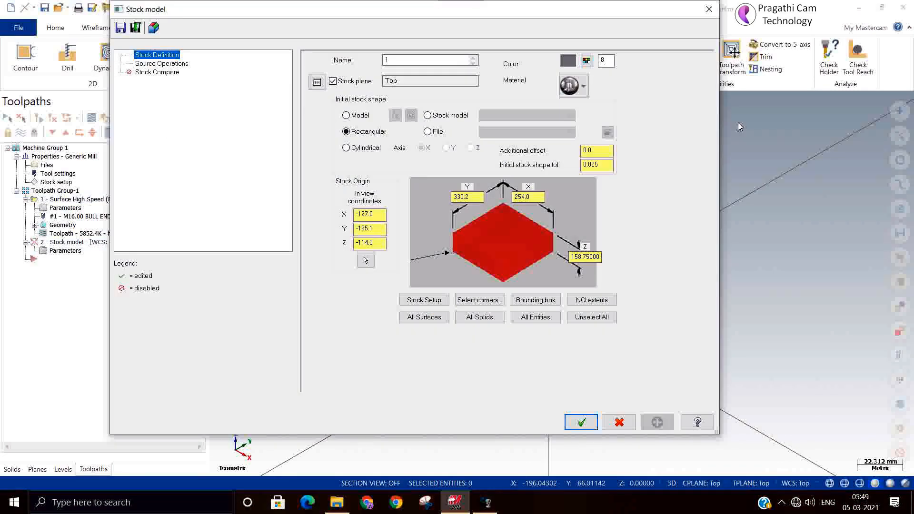
left_click(434, 304)
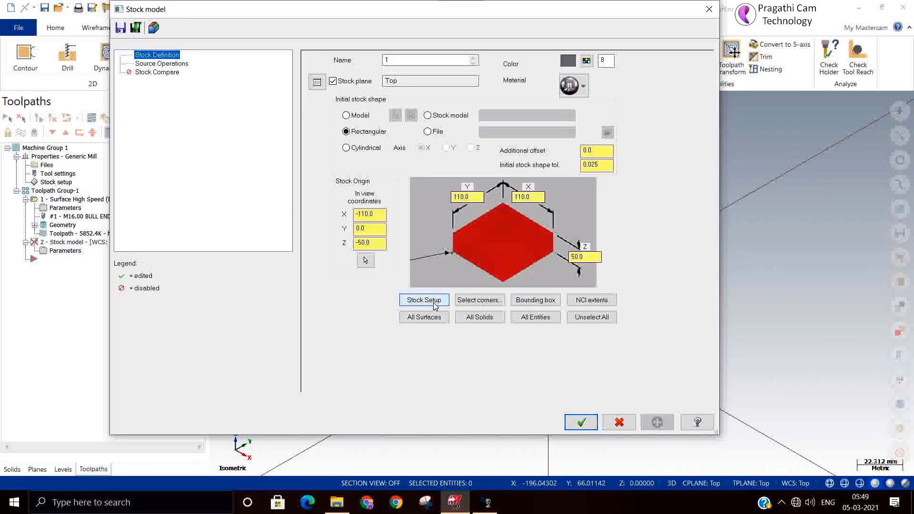
left_click_drag(406, 60, 248, 40)
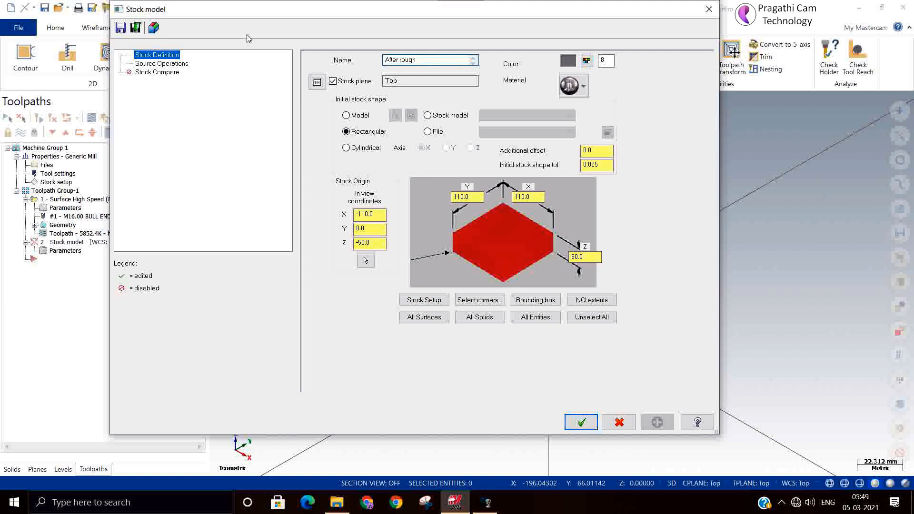
left_click(580, 422)
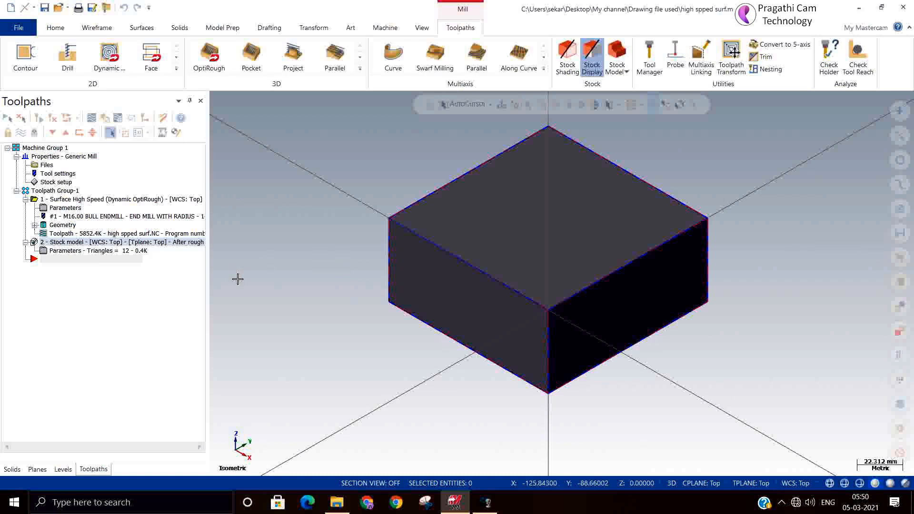
- Set the Dynamic OptiRough toolpath as the source operation of the "After rough" stock model, and regenerate the model
left_click(44, 250)
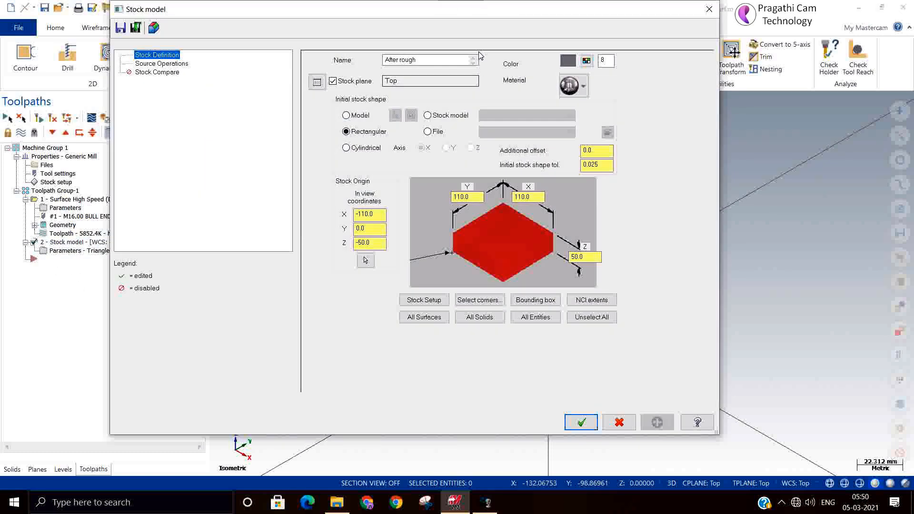
left_click(165, 64)
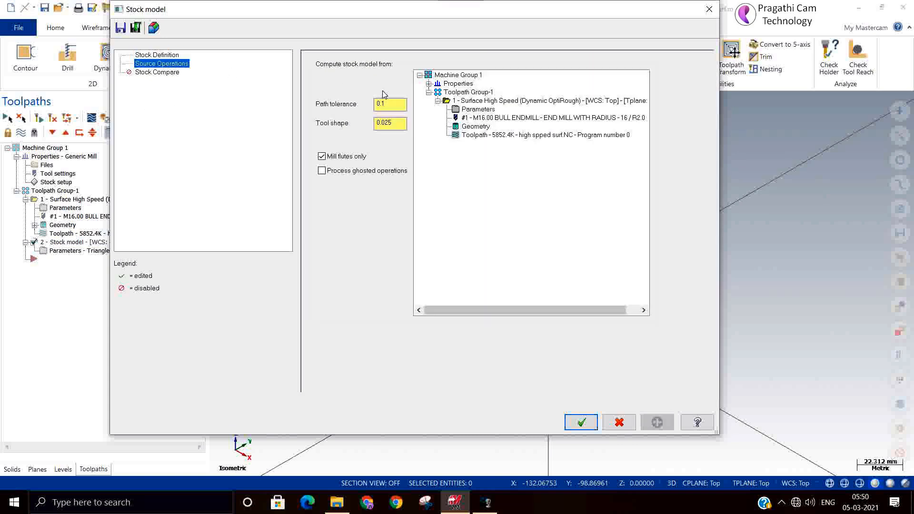
left_click(467, 101)
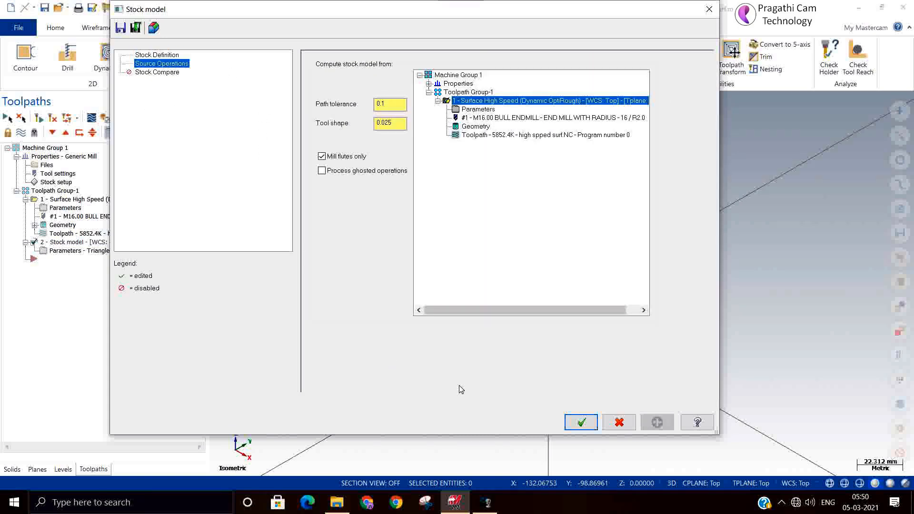
left_click(585, 424)
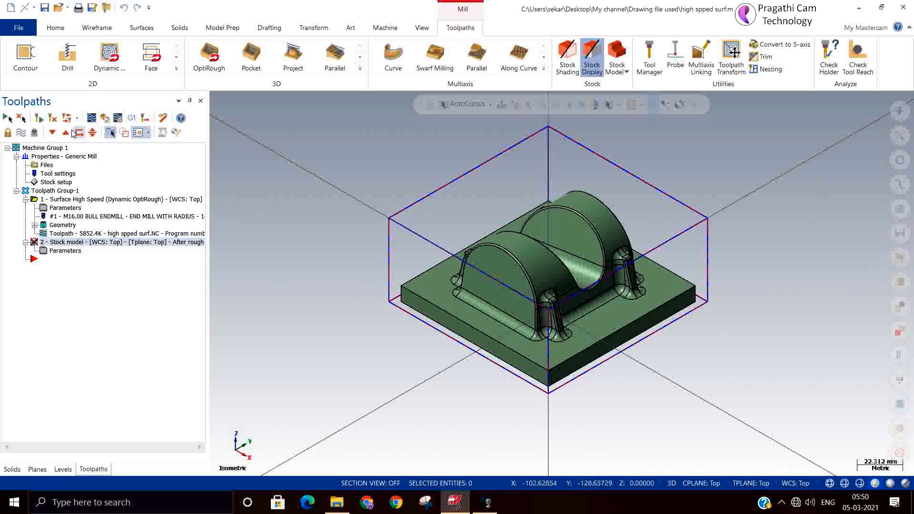
left_click(52, 119)
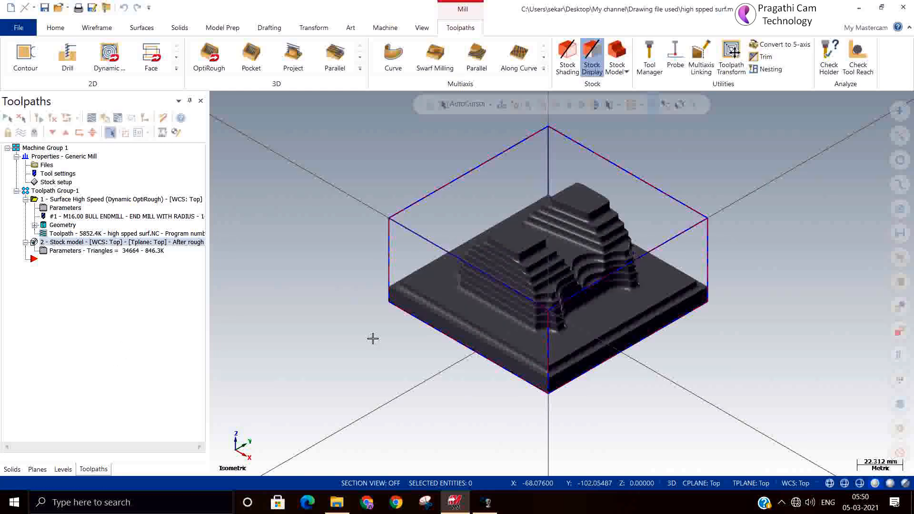
mouse_move(423, 338)
middle_mouse_down()
mouse_move(428, 314)
mouse_move(433, 351)
middle_mouse_up()
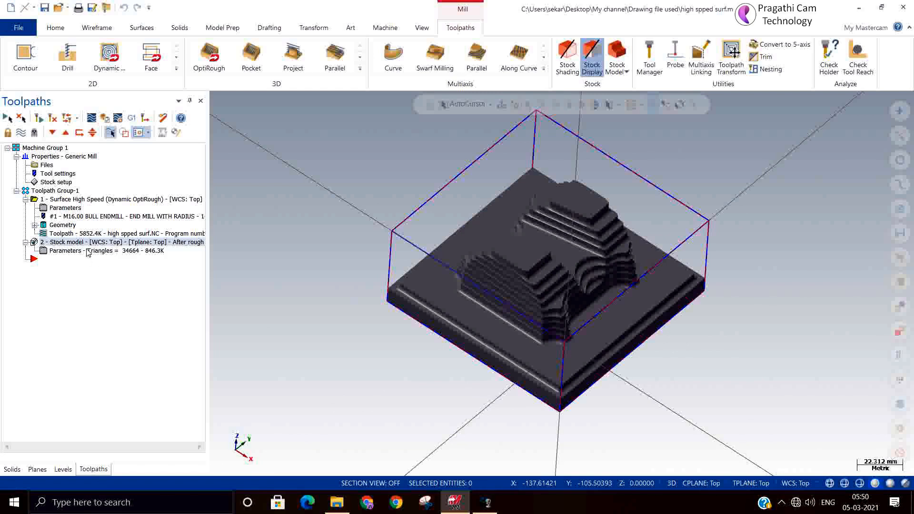
- Set the simulator's stock to the "After rough" stock model
left_click(125, 133)
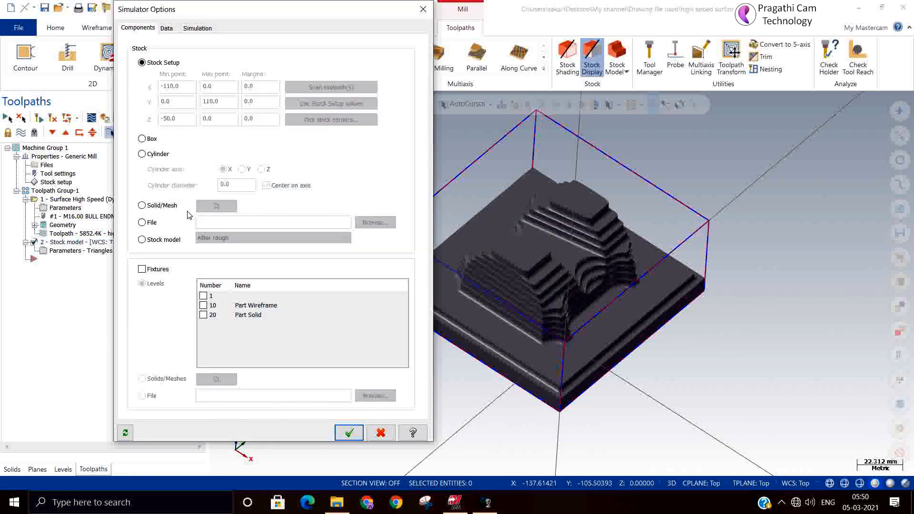
left_click(141, 239)
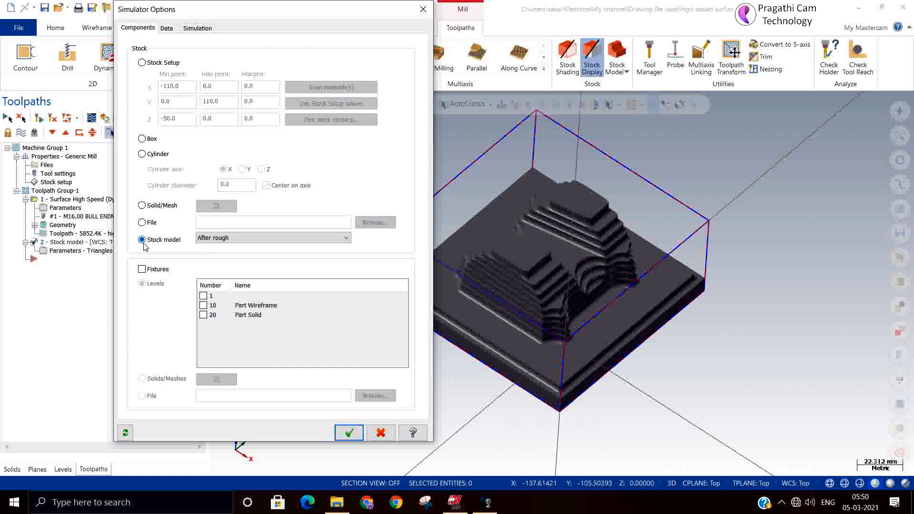
left_click(348, 432)
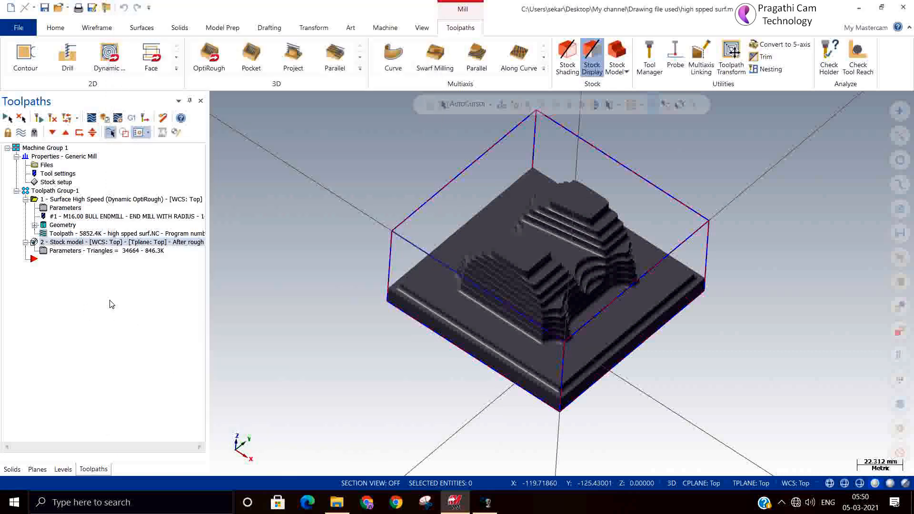
- Select the Dynamic OptiRough operation and toggle its toolpath display off and on, viewing the part in isometric view
left_click(42, 200)
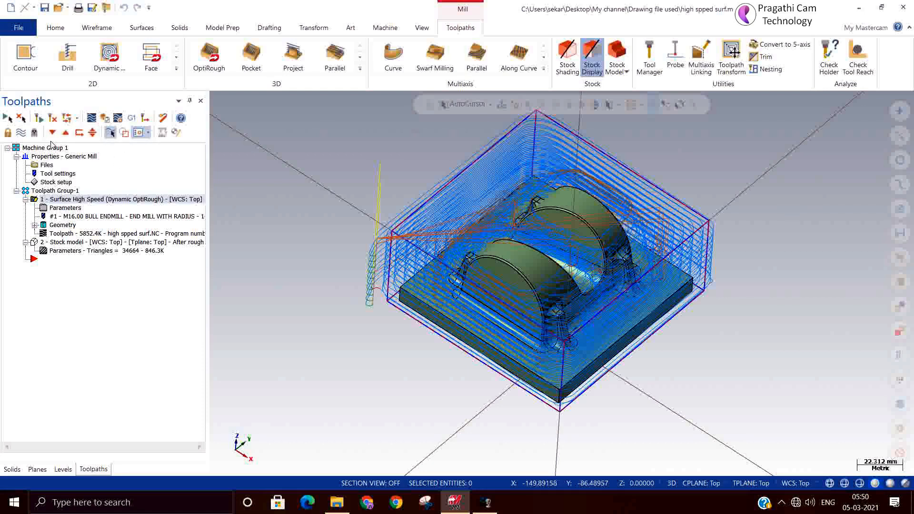
left_click(20, 132)
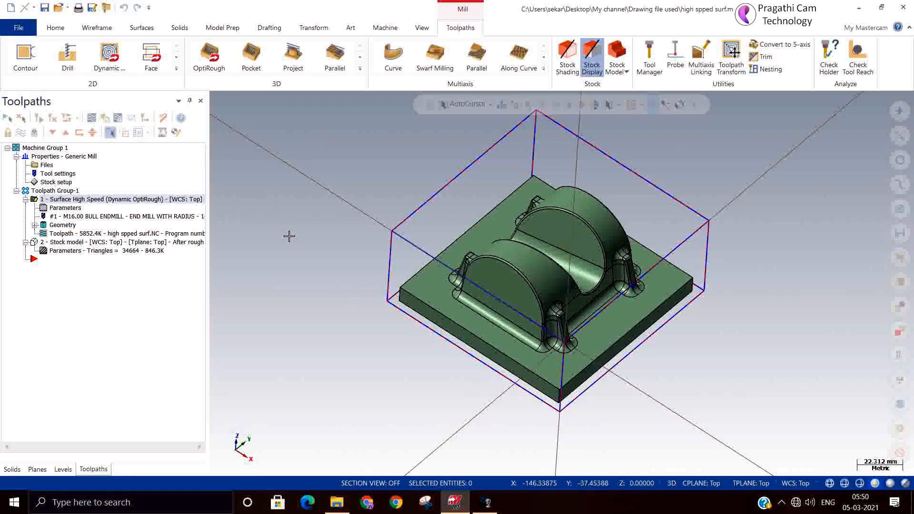
right_click(759, 180)
left_click(780, 295)
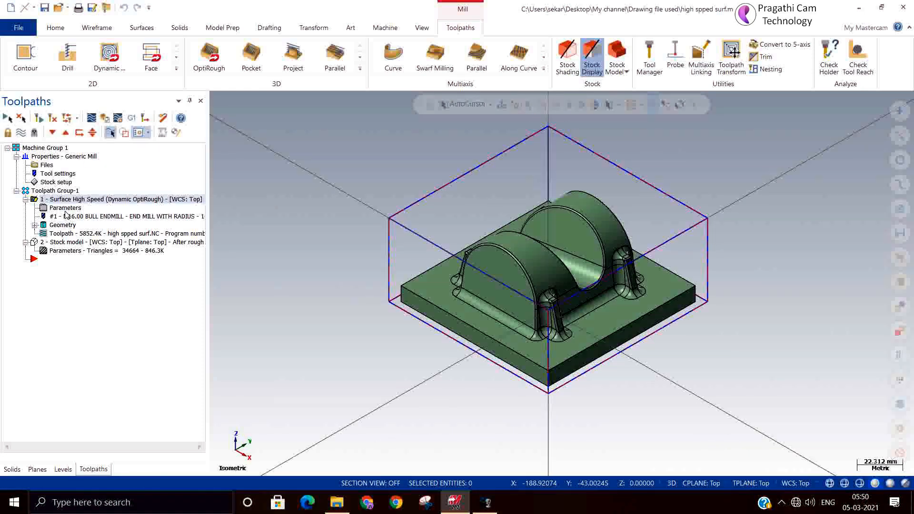
left_click(24, 133)
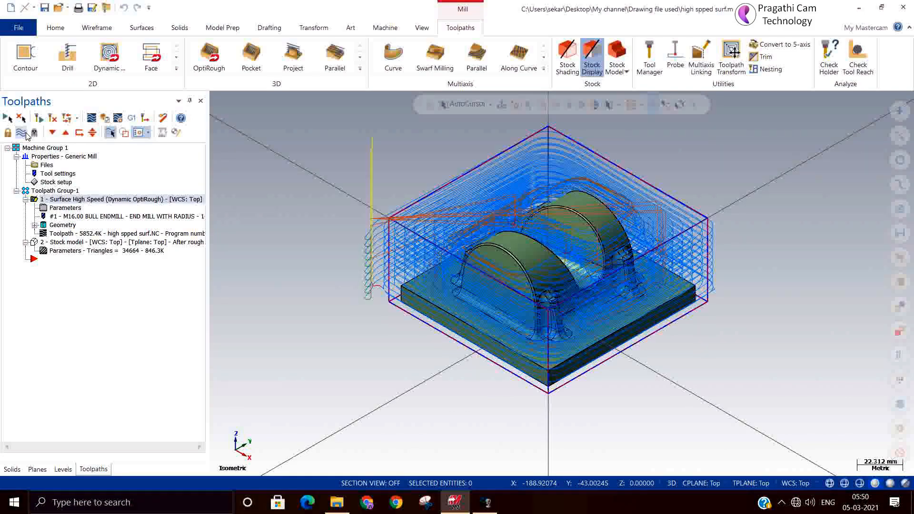
- Examine the OptiRough toolpath's entry moves outside the stock and the small lifts between its passes up close
scroll(381, 281, "up", 5)
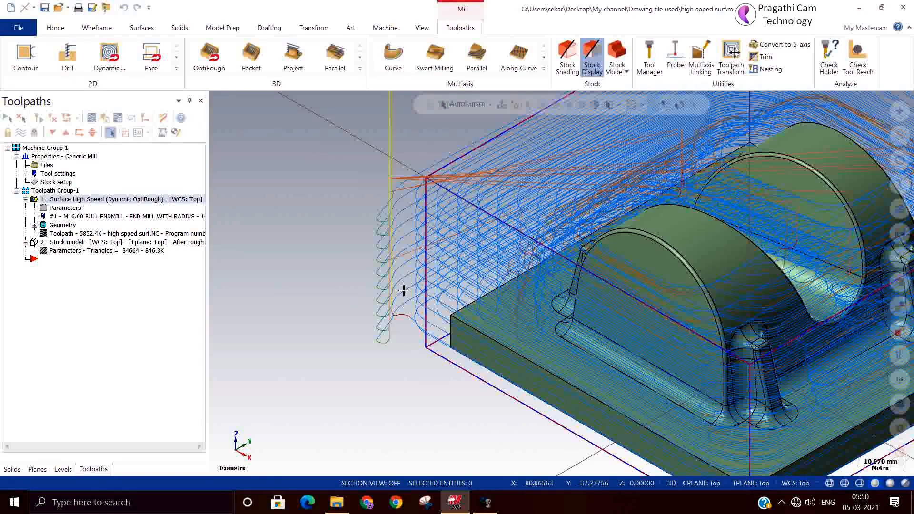
middle_click_drag(404, 290, 384, 307)
scroll(373, 262, "up", 4)
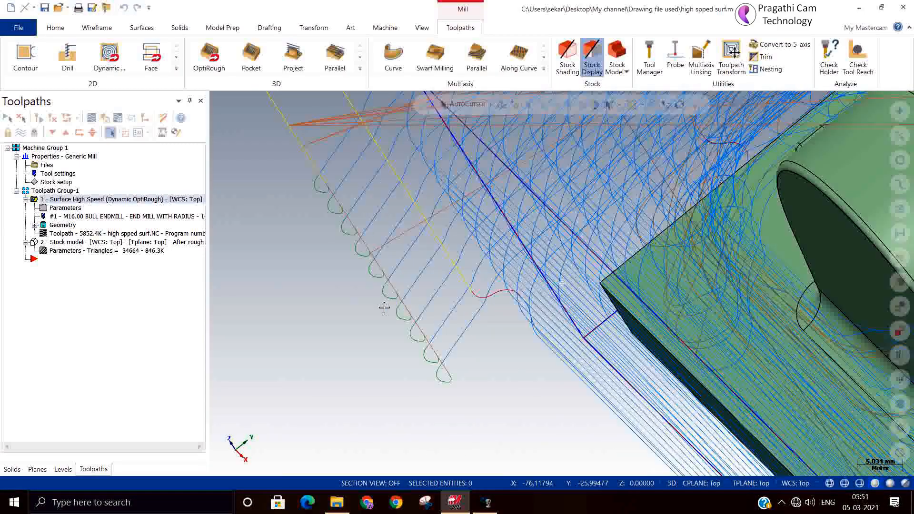
scroll(383, 285, "up", 4)
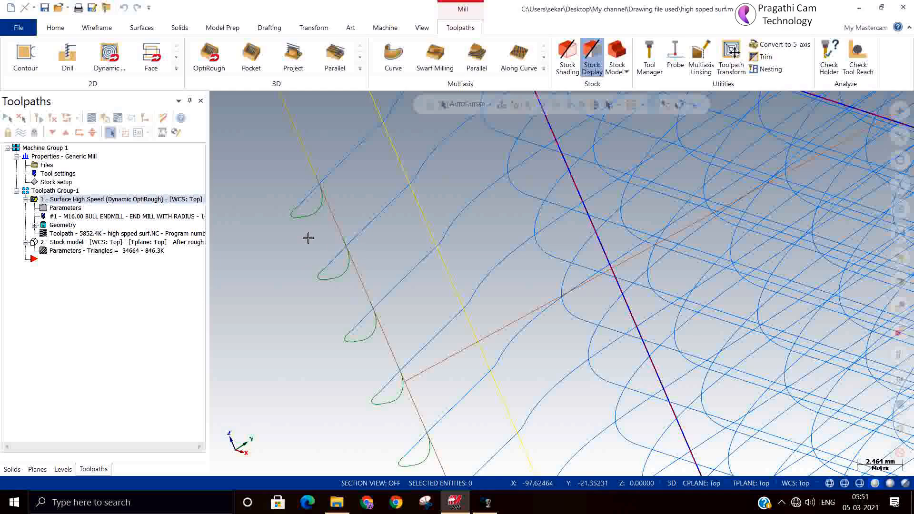
middle_click_drag(258, 320, 329, 269)
scroll(336, 270, "up", 9)
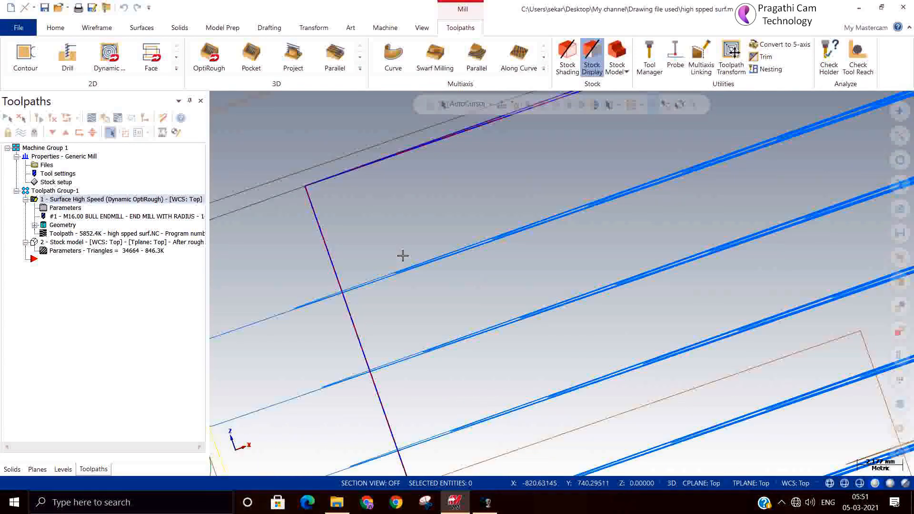
scroll(398, 294, "up", 5)
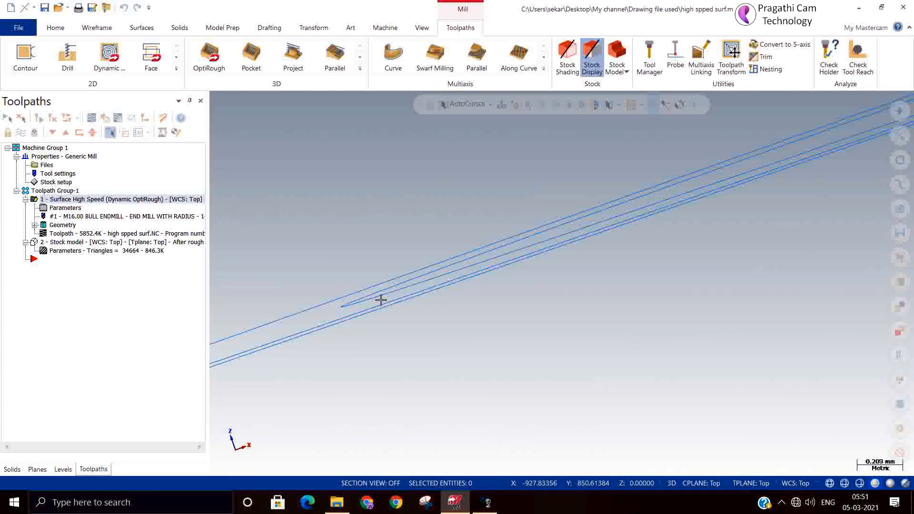
scroll(365, 345, "down", 3)
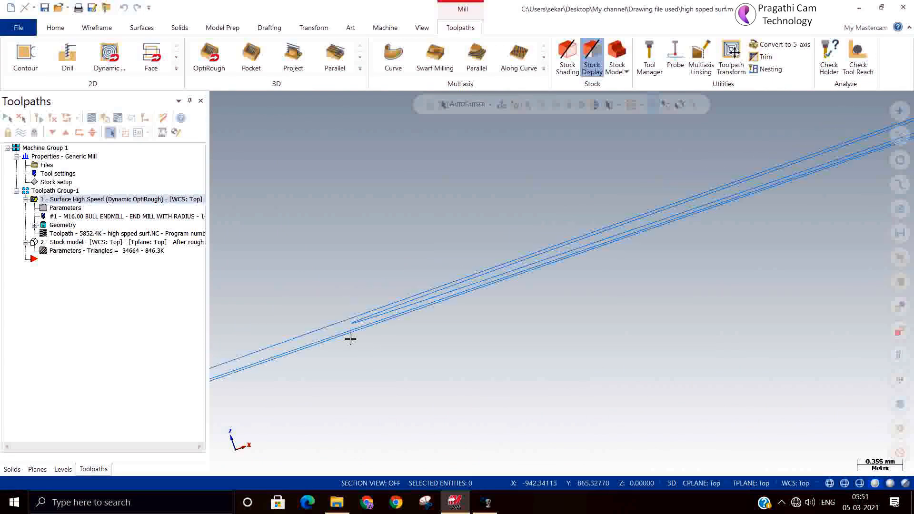
scroll(344, 334, "down", 1)
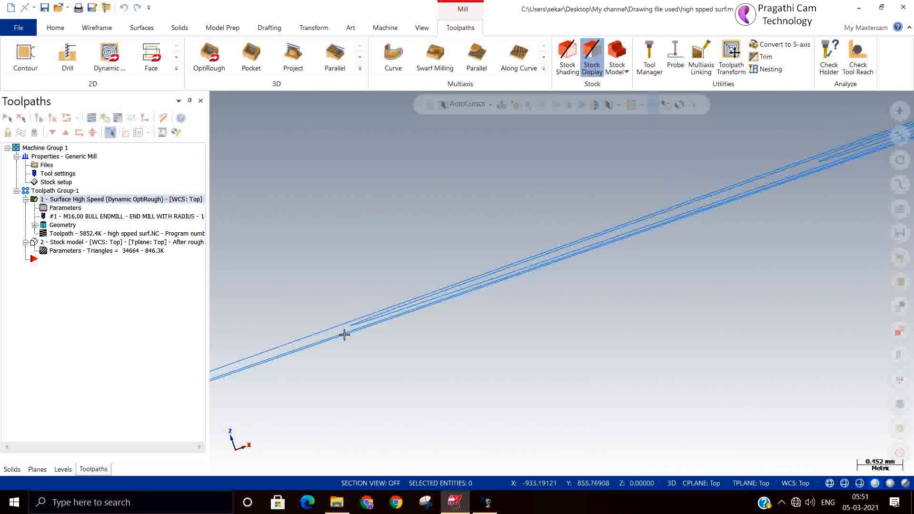
scroll(344, 334, "down", 4)
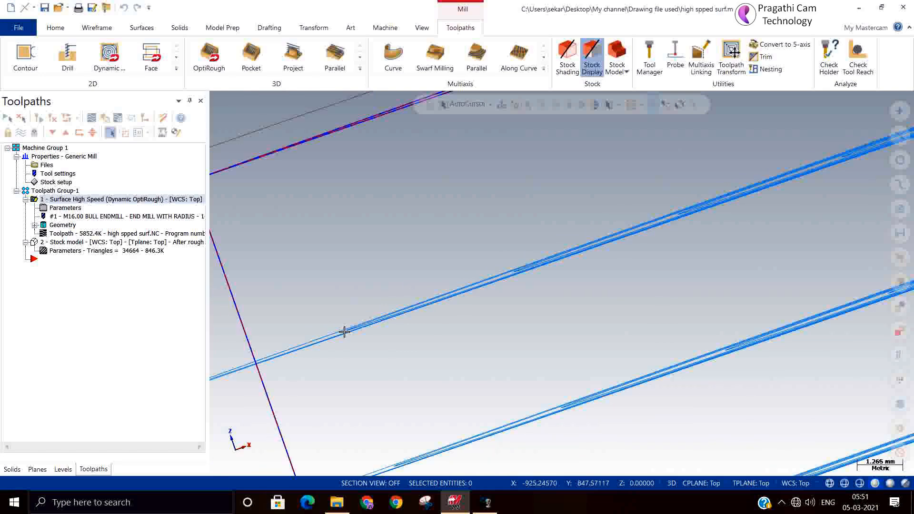
scroll(344, 332, "down", 4)
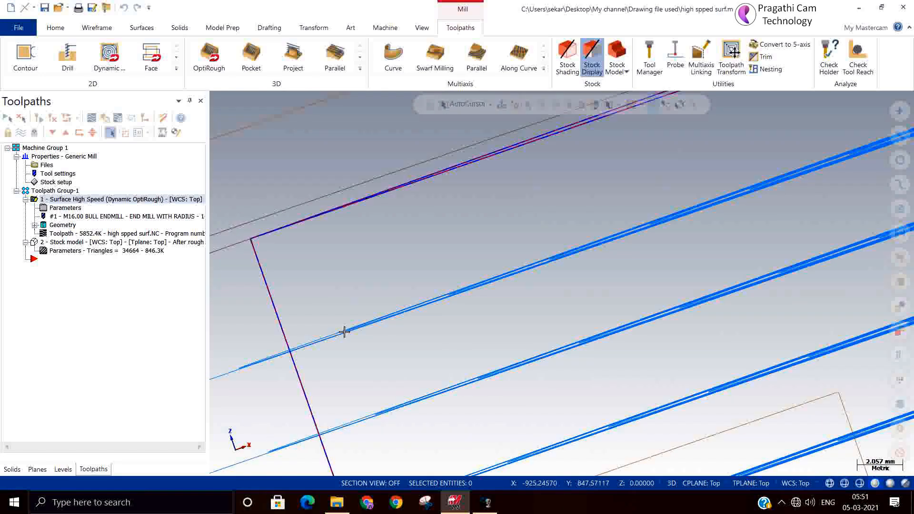
scroll(346, 327, "up", 7)
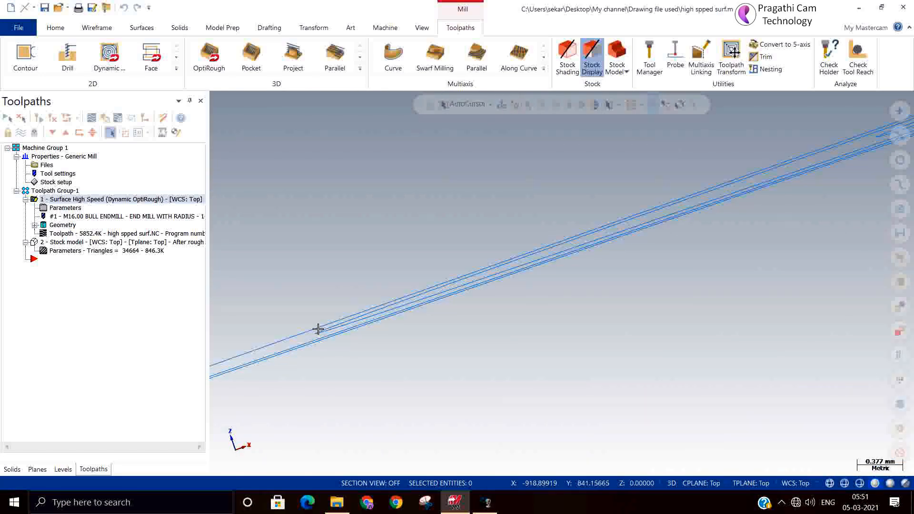
scroll(317, 329, "up", 2)
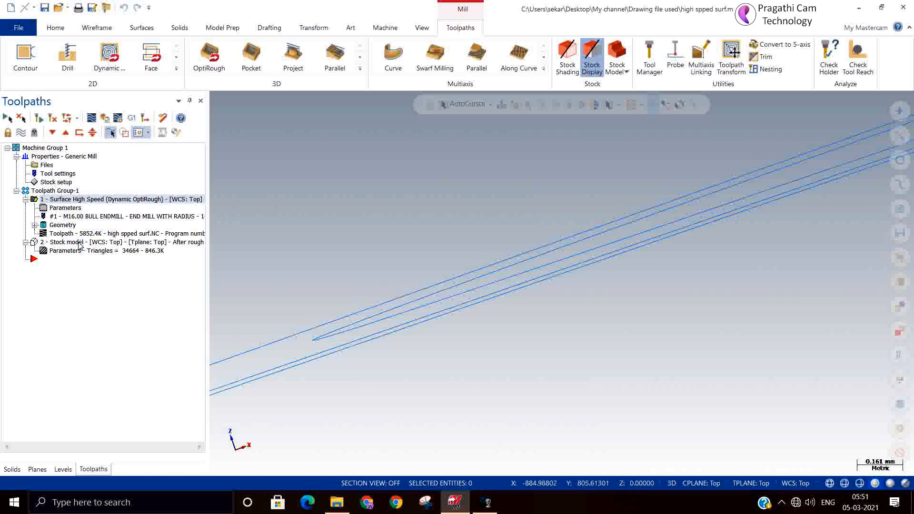
- Review the Dynamic OptiRough toolpath's cut parameters, including its micro lift distance and back feedrate
left_click(50, 212)
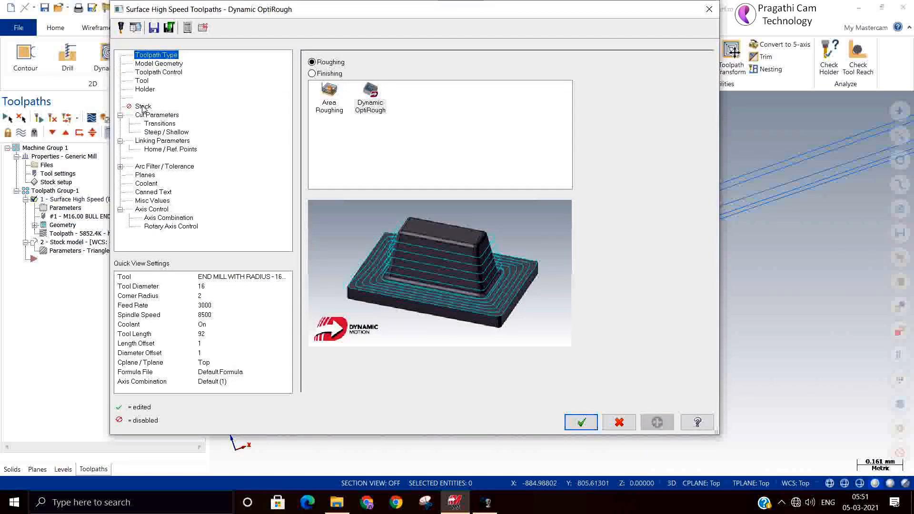
left_click(144, 115)
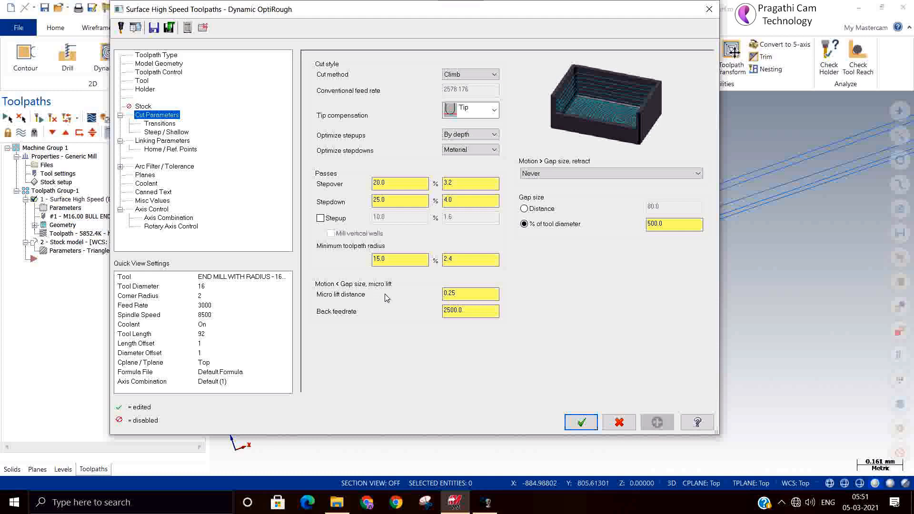
left_click(581, 422)
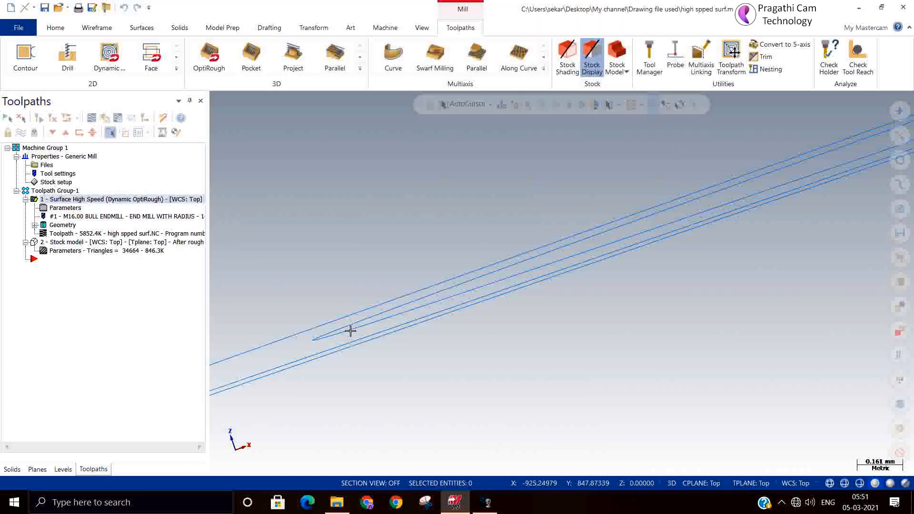
- Inspect the lifted back moves and the overall roughing passes from several directions, and return to isometric view
scroll(404, 332, "up", 1)
scroll(471, 326, "down", 10)
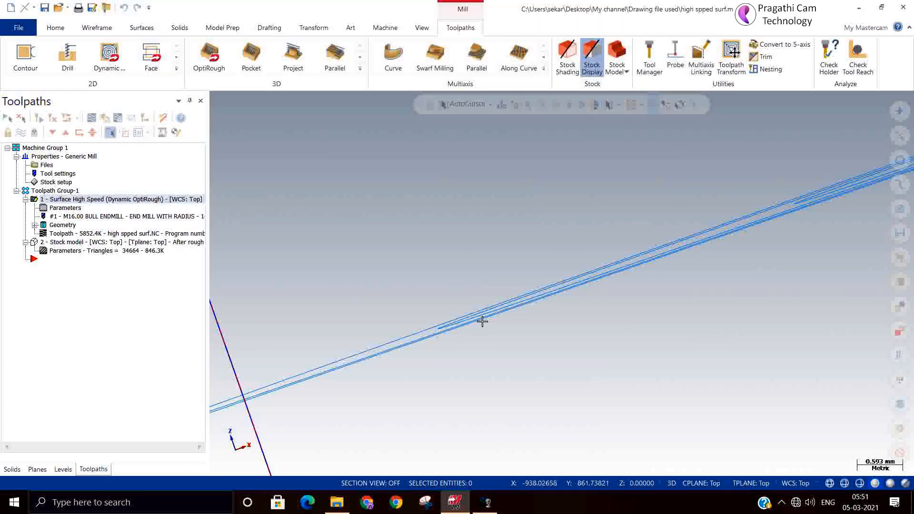
scroll(481, 321, "down", 3)
middle_click_drag(481, 327, 483, 354)
scroll(480, 351, "down", 3)
right_click(380, 190)
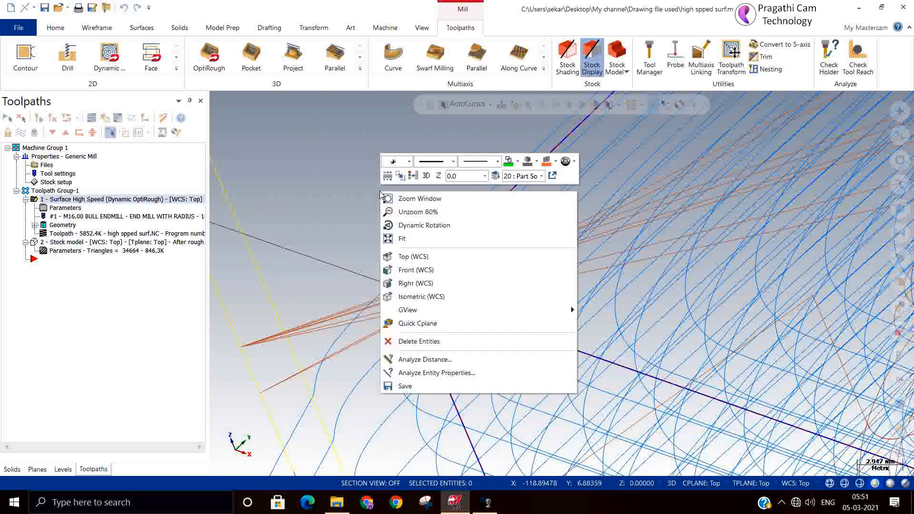
left_click(408, 255)
mouse_move(602, 363)
middle_mouse_down()
mouse_move(630, 269)
mouse_move(612, 287)
mouse_move(626, 339)
middle_mouse_up()
scroll(626, 338, "down", 2)
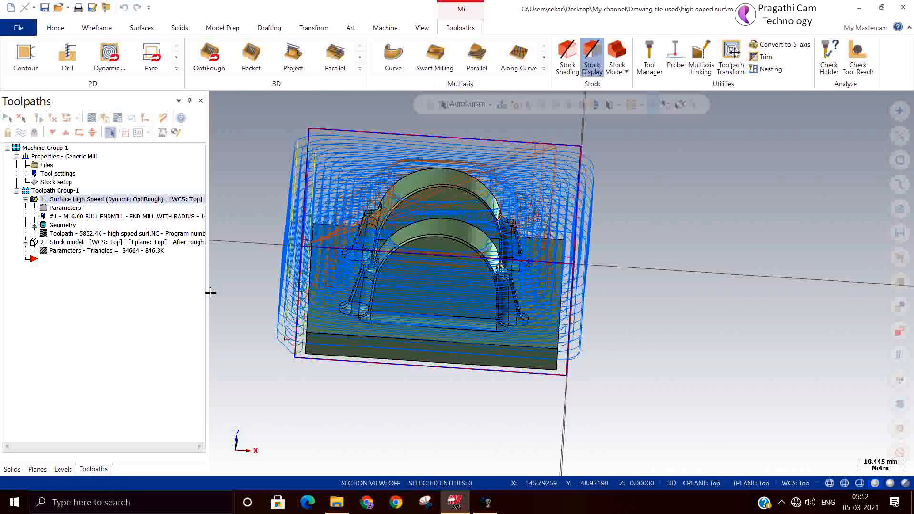
right_click(631, 241)
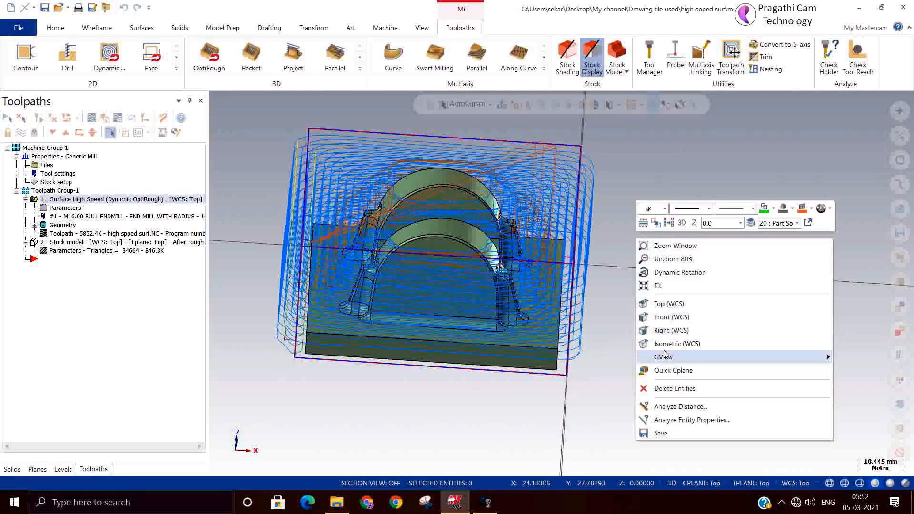
middle_click_drag(666, 357, 666, 347)
key("alt+7")
scroll(666, 348, "up", 2)
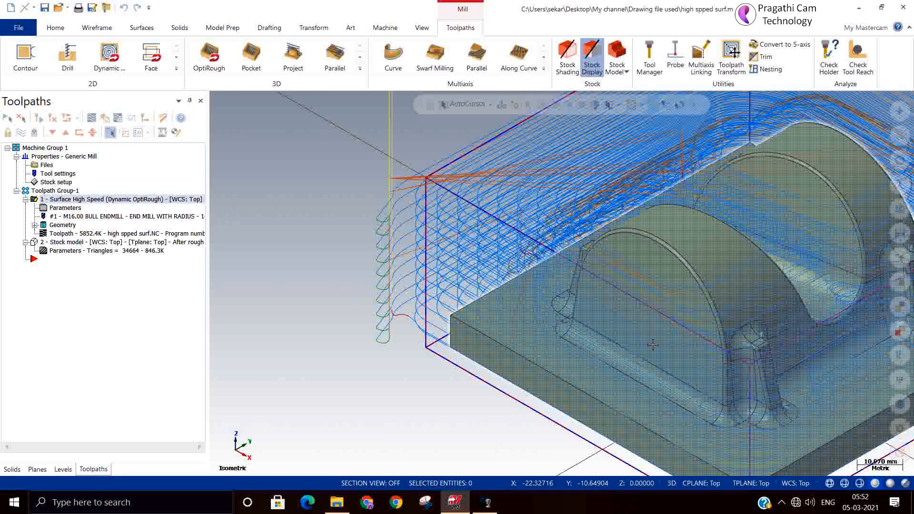
- Duplicate the Dynamic OptiRough operation after the "After rough" stock model, and open the copy's parameters
left_click(69, 344)
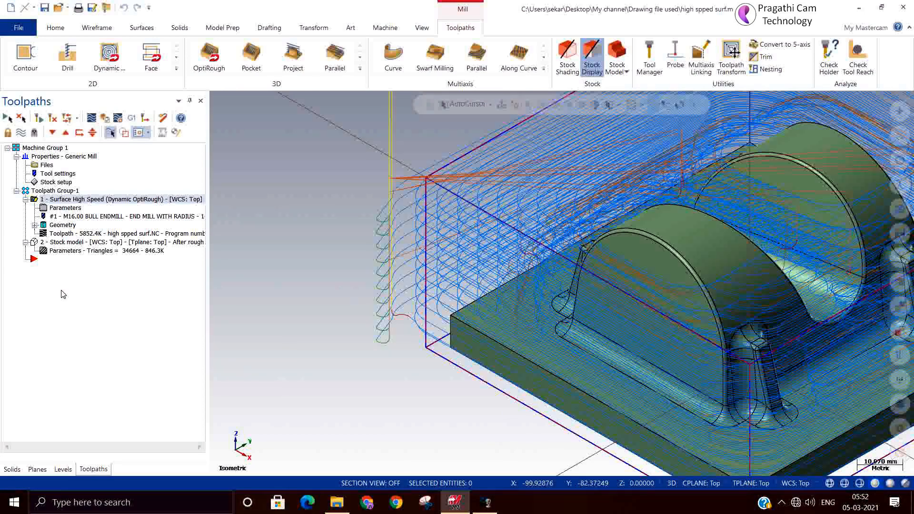
right_click(92, 196)
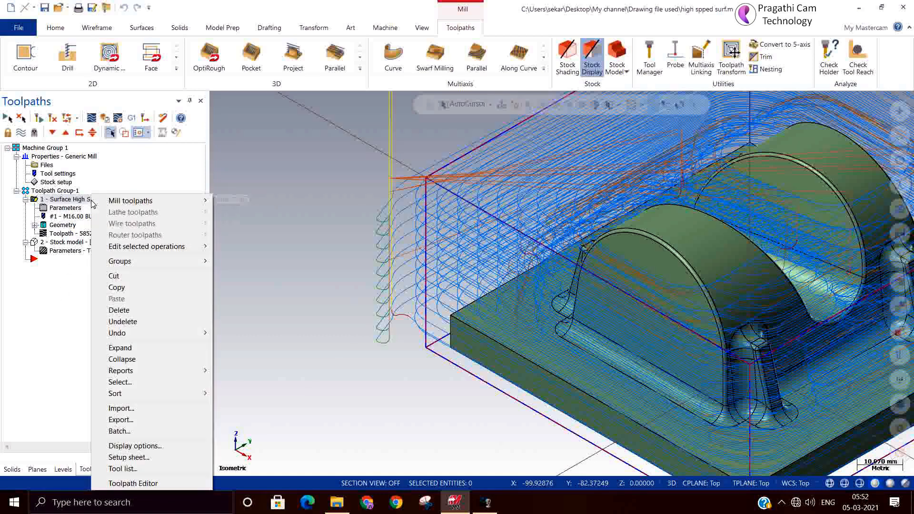
mouse_move(113, 204)
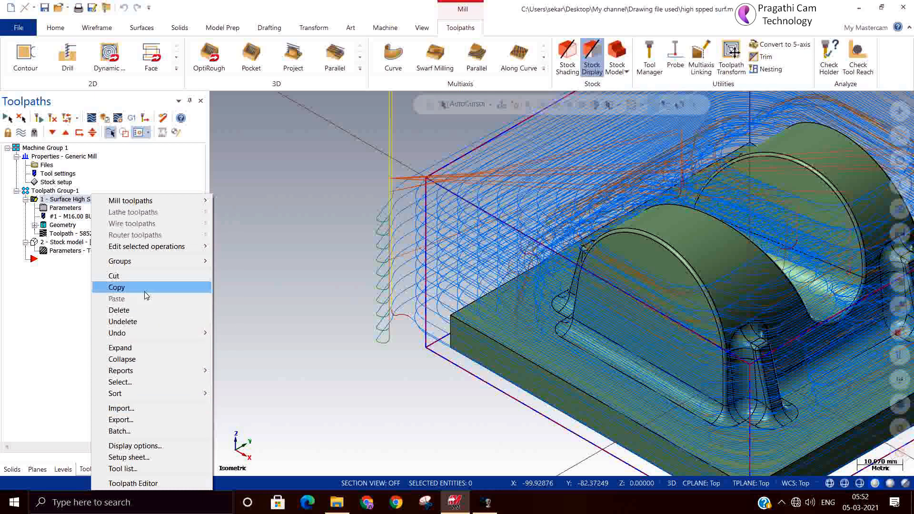
left_click(144, 289)
right_click(63, 195)
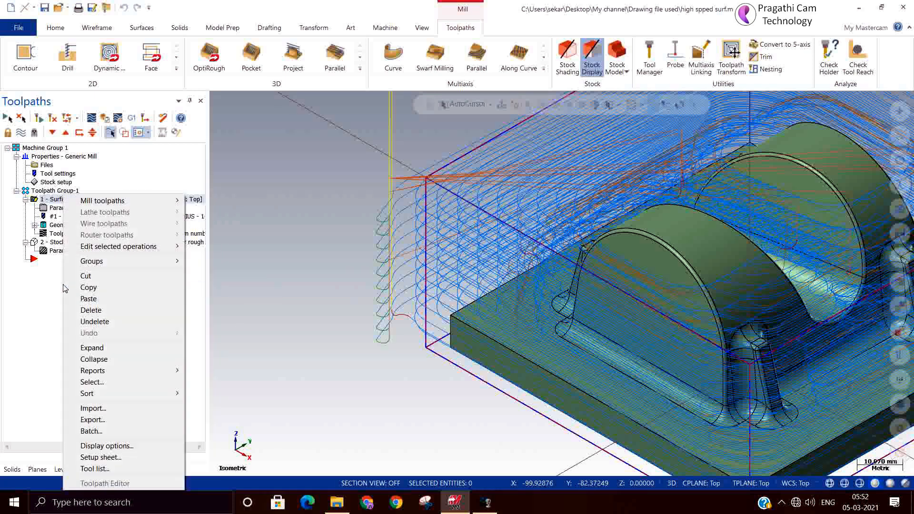
left_click(88, 299)
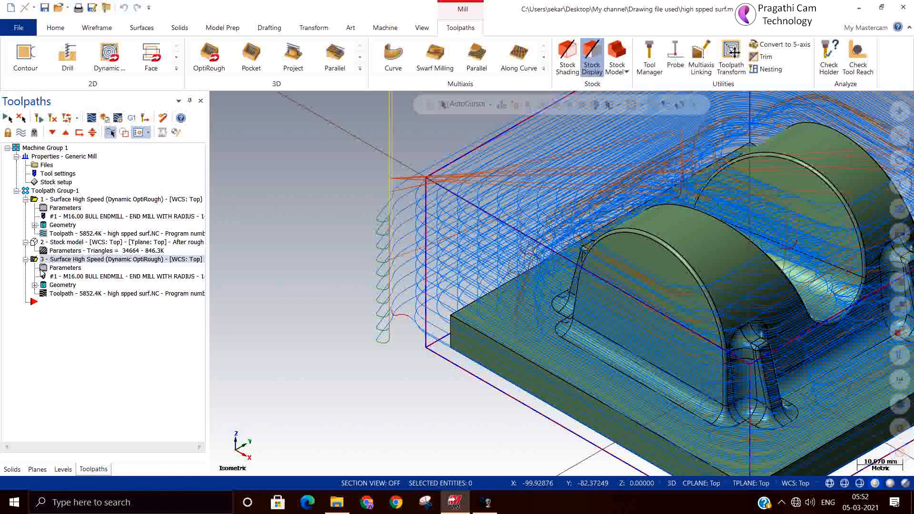
left_click(44, 269)
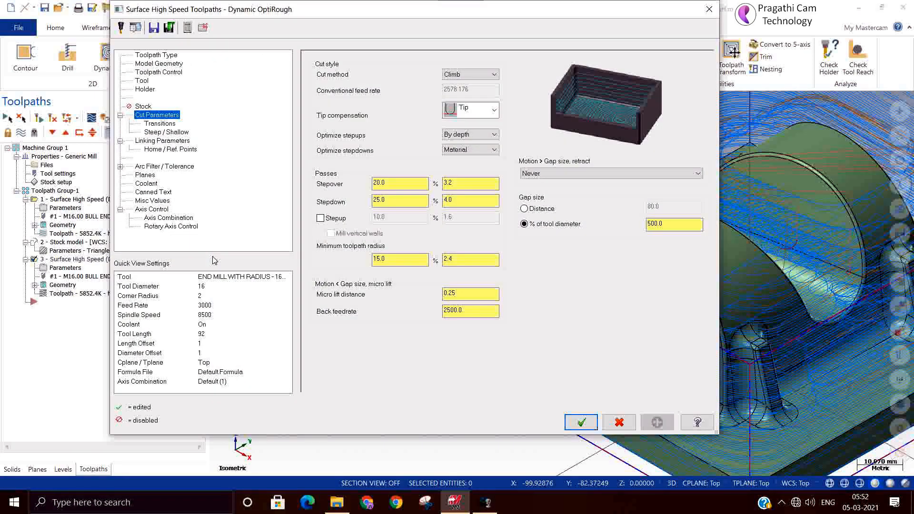